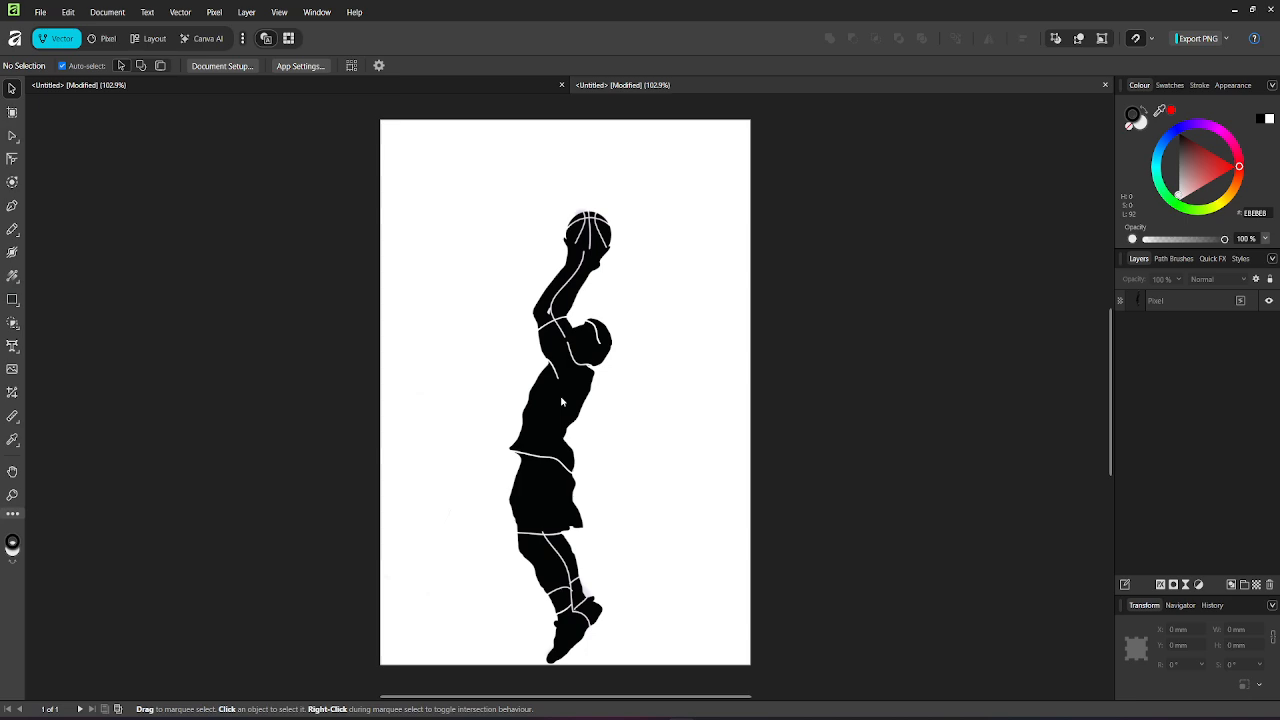
Step: Apply a live Field Blur to the basketball player layer with a global radius of 2.2 px and merge it
left_click(562, 402)
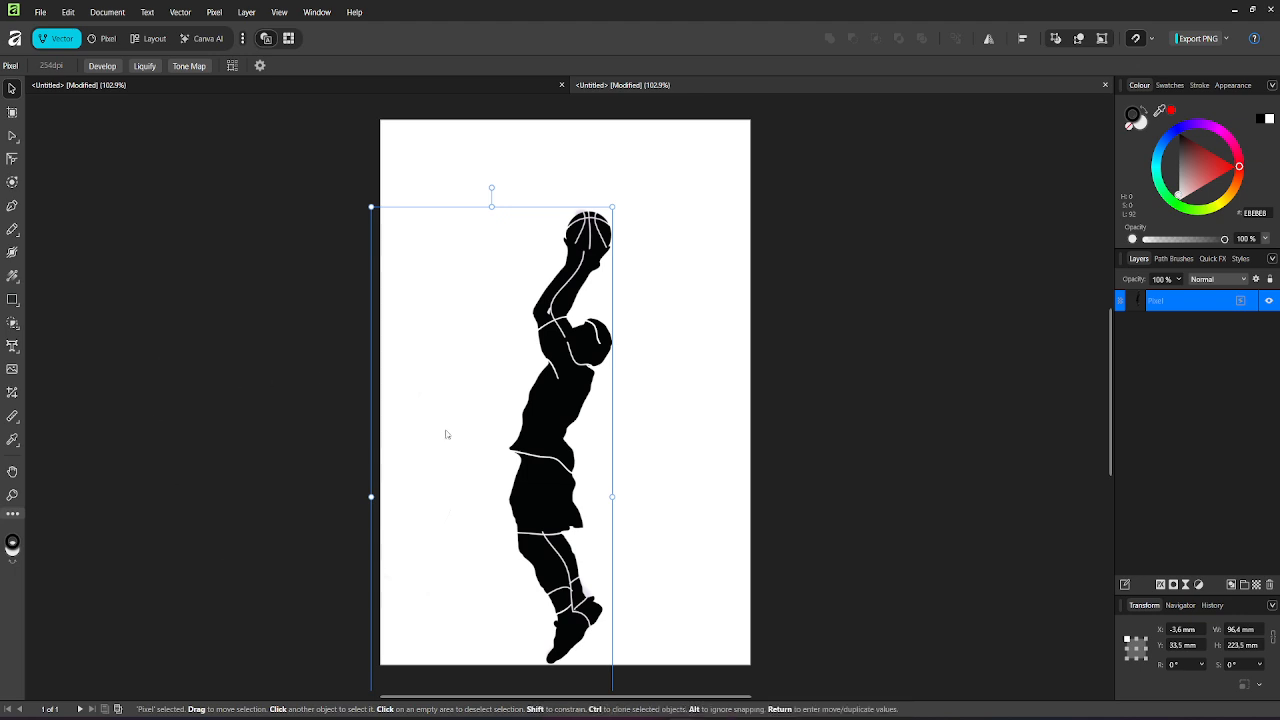
scroll(762, 566, "down", 1)
scroll(765, 560, "up", 1)
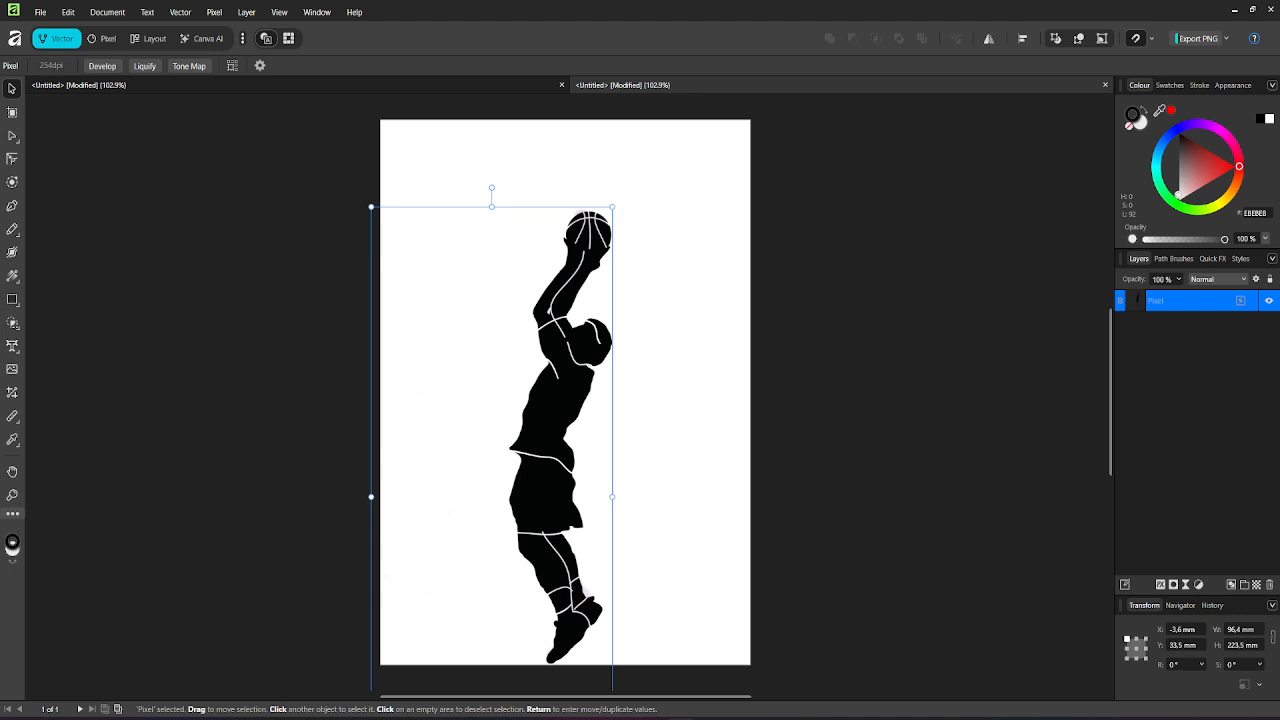
left_click(212, 12)
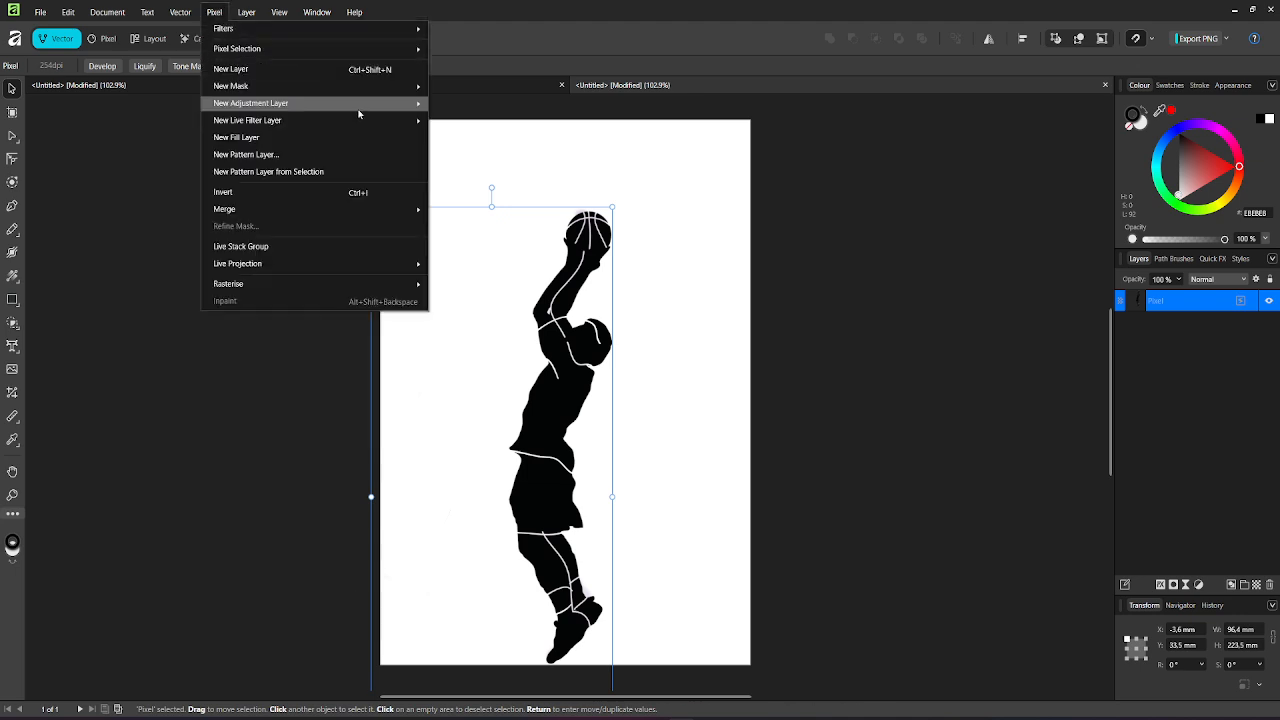
mouse_move(420, 105)
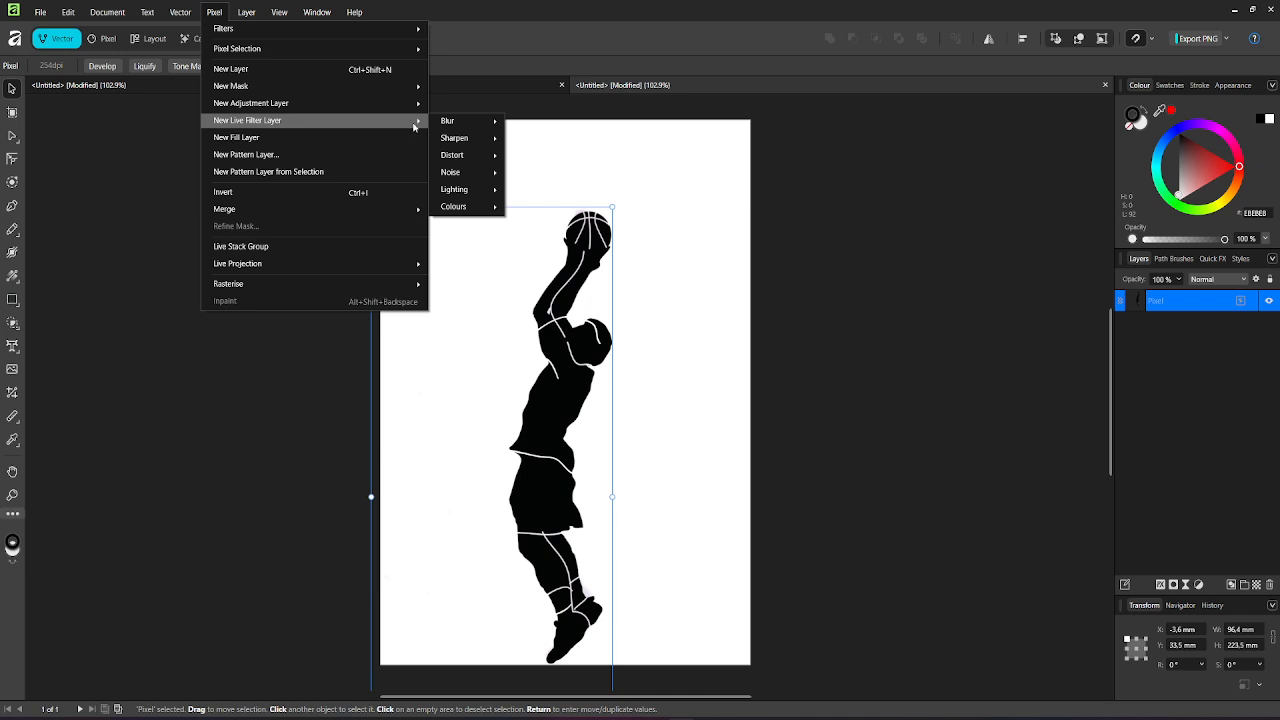
mouse_move(484, 123)
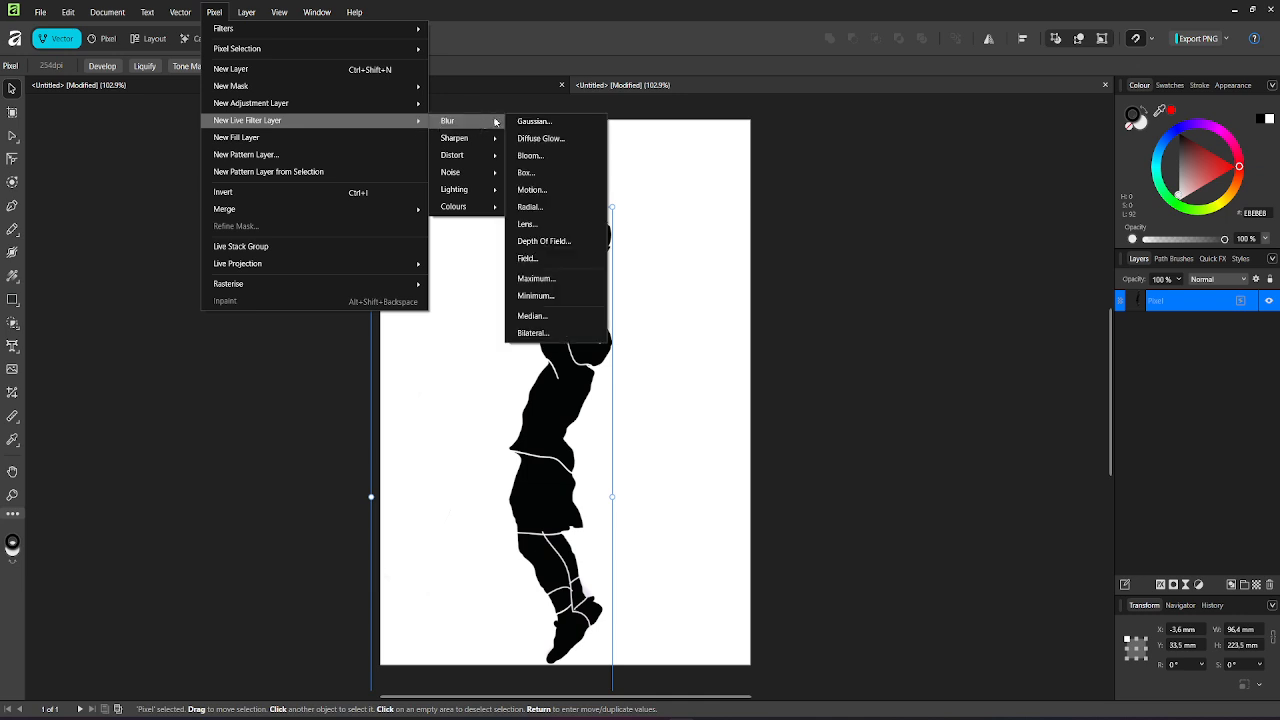
left_click(557, 258)
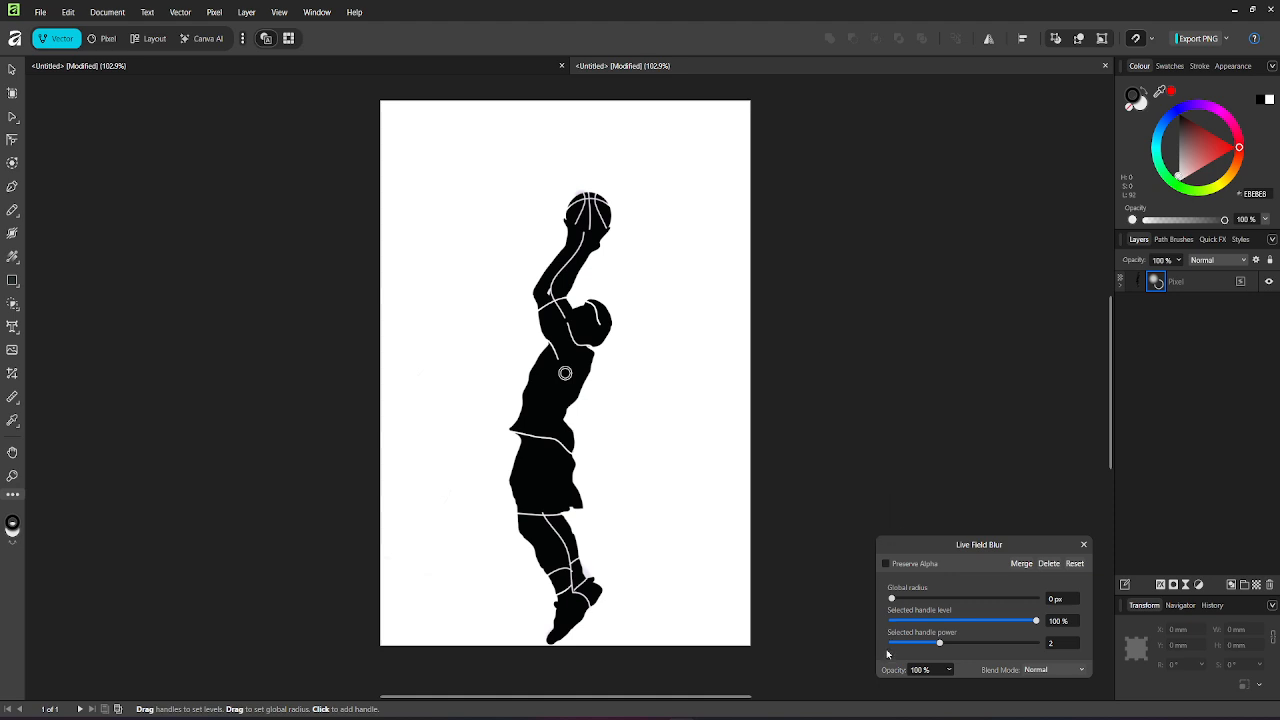
mouse_move(890, 597)
left_mouse_down()
mouse_move(1008, 600)
mouse_move(890, 600)
mouse_move(932, 617)
mouse_move(888, 621)
mouse_move(895, 604)
left_mouse_up()
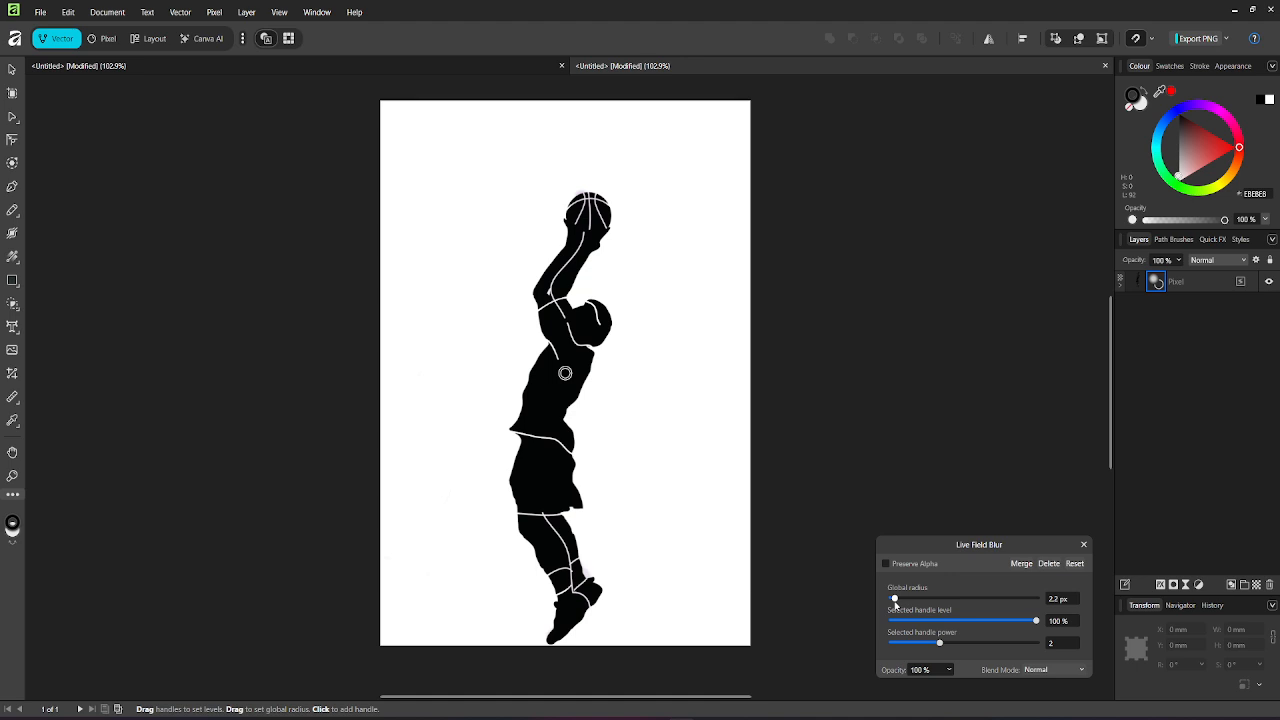
left_click(1021, 565)
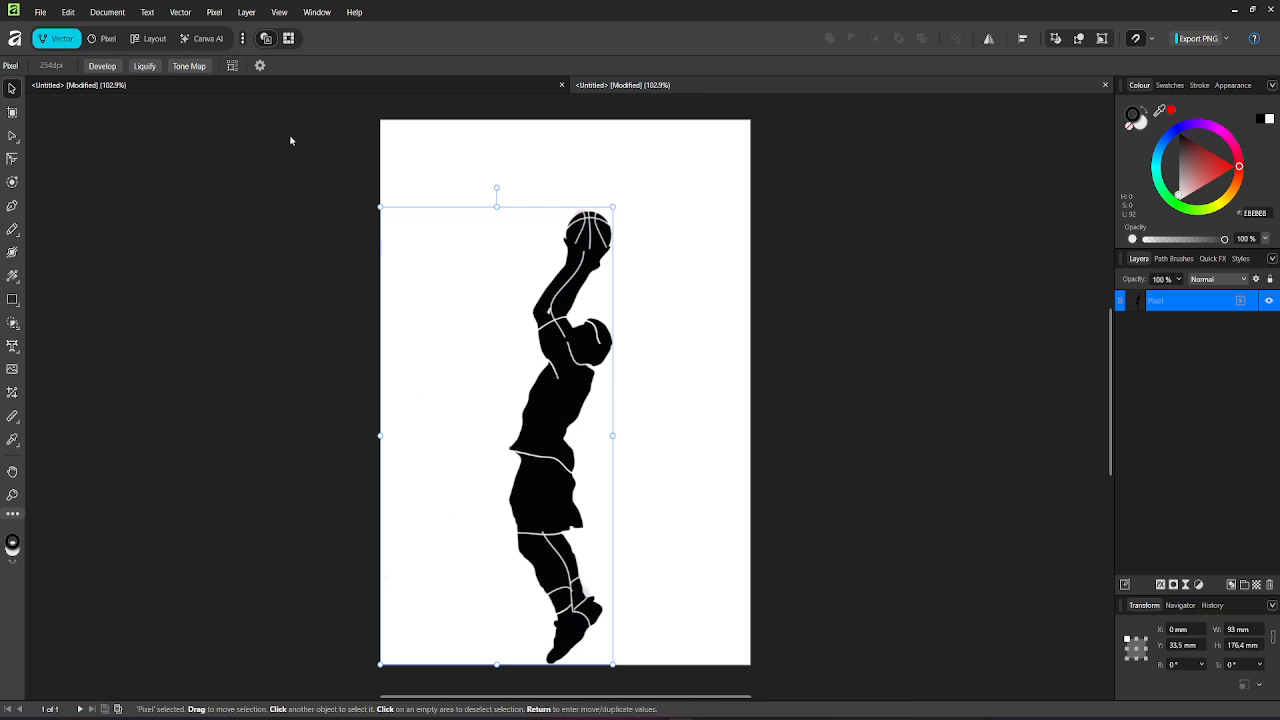
Step: Apply a live Glitch filter to the player layer using Aberration (Distortion) at -20% strength and merge it
left_click(214, 13)
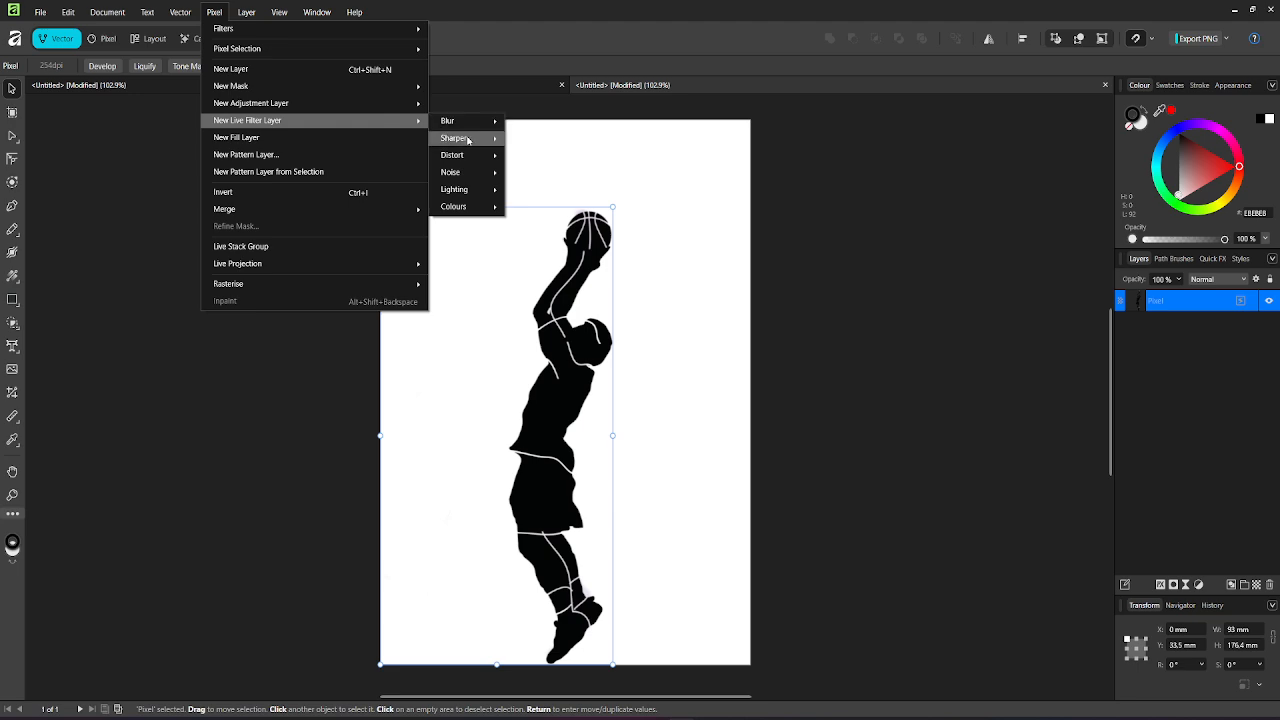
mouse_move(480, 157)
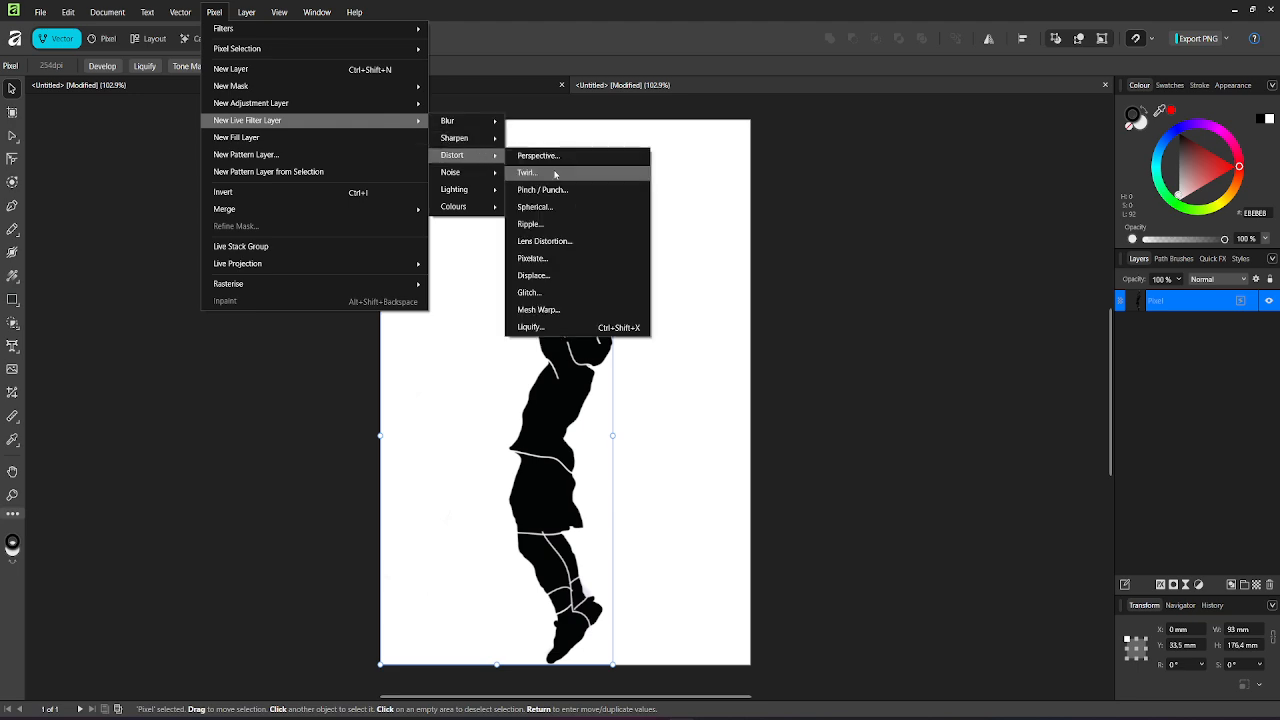
left_click(563, 293)
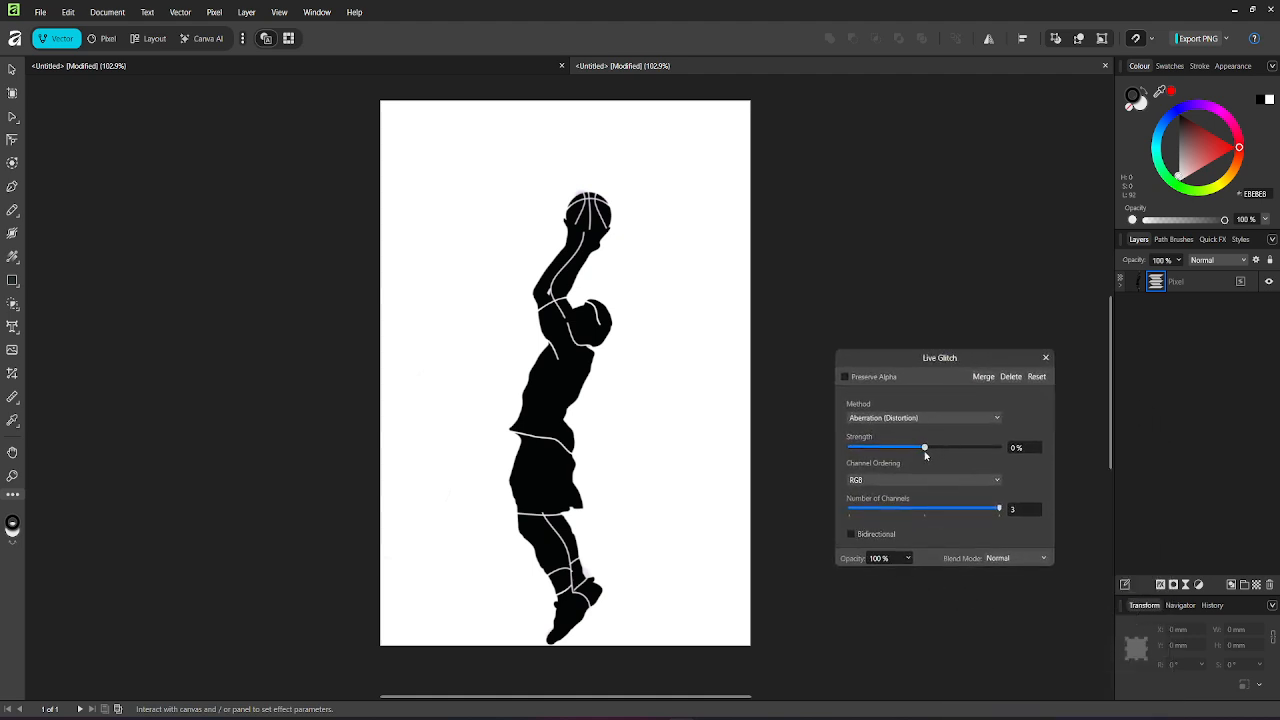
left_click_drag(925, 452, 1000, 518)
left_click_drag(941, 448, 910, 455)
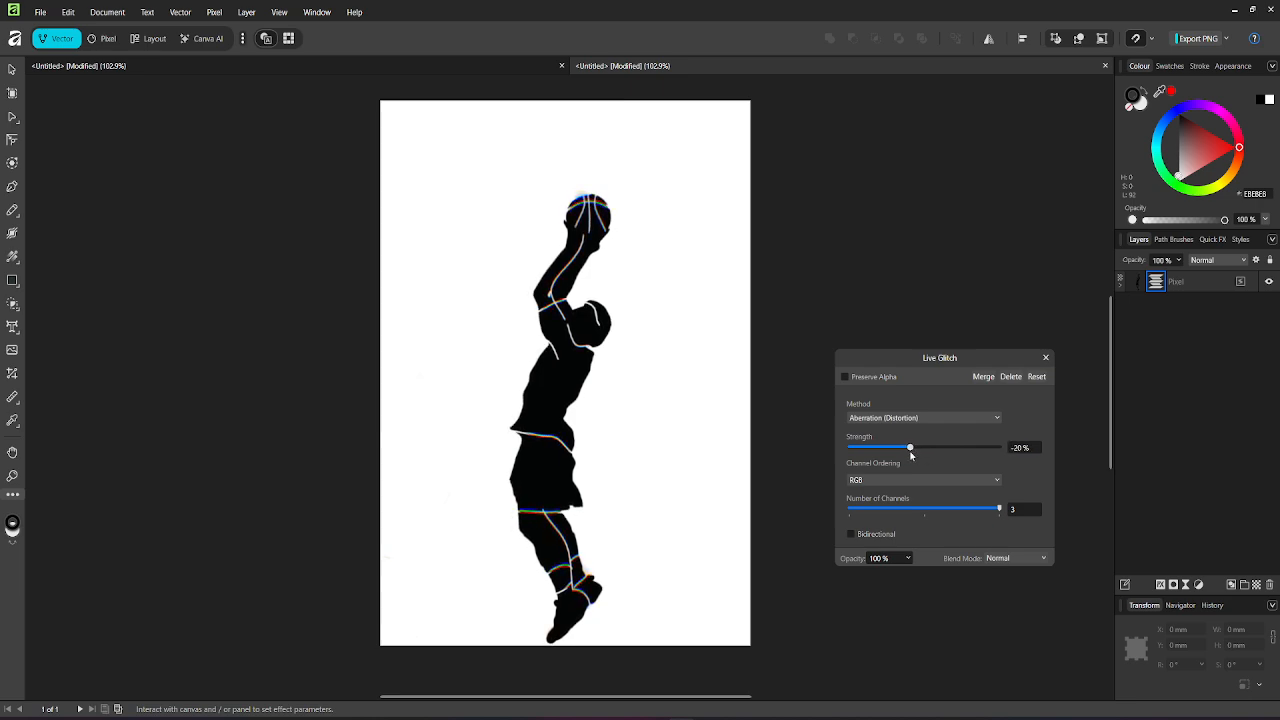
left_click(984, 378)
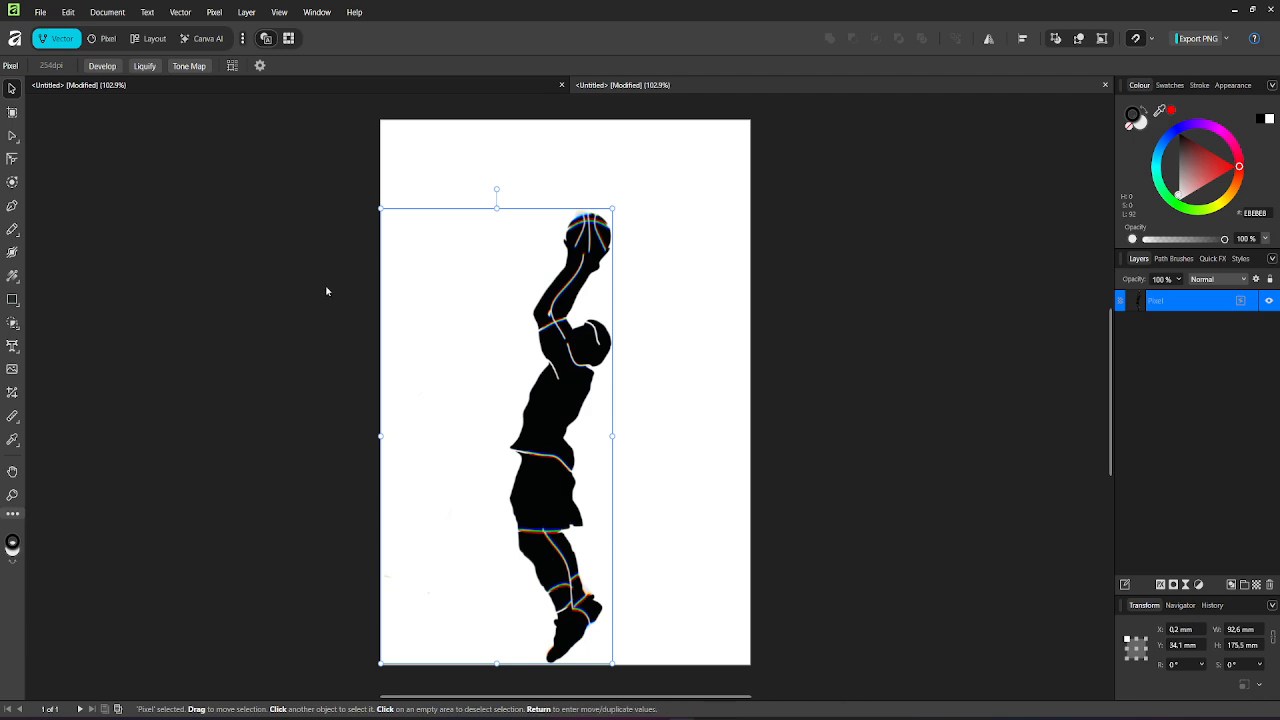
Step: Apply a live Twirl distortion to the player layer with a -44.5° angle and 132.4 px radius, and merge it
left_click(214, 12)
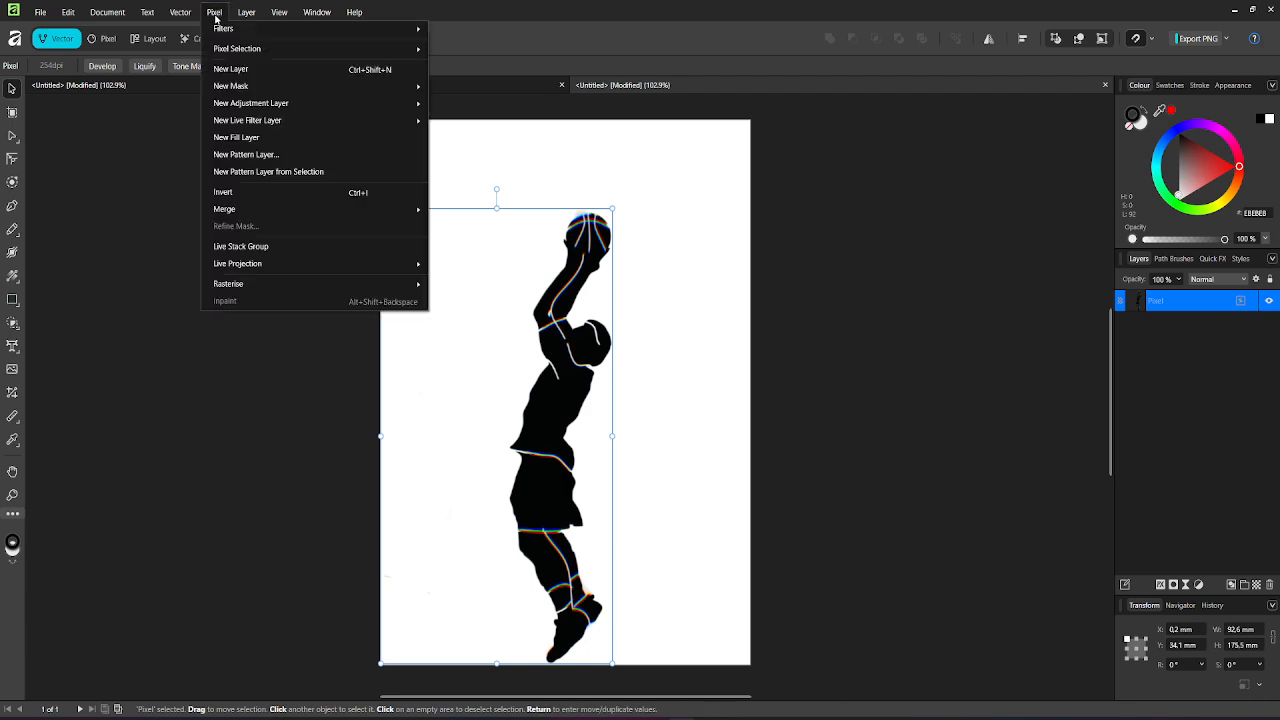
mouse_move(416, 122)
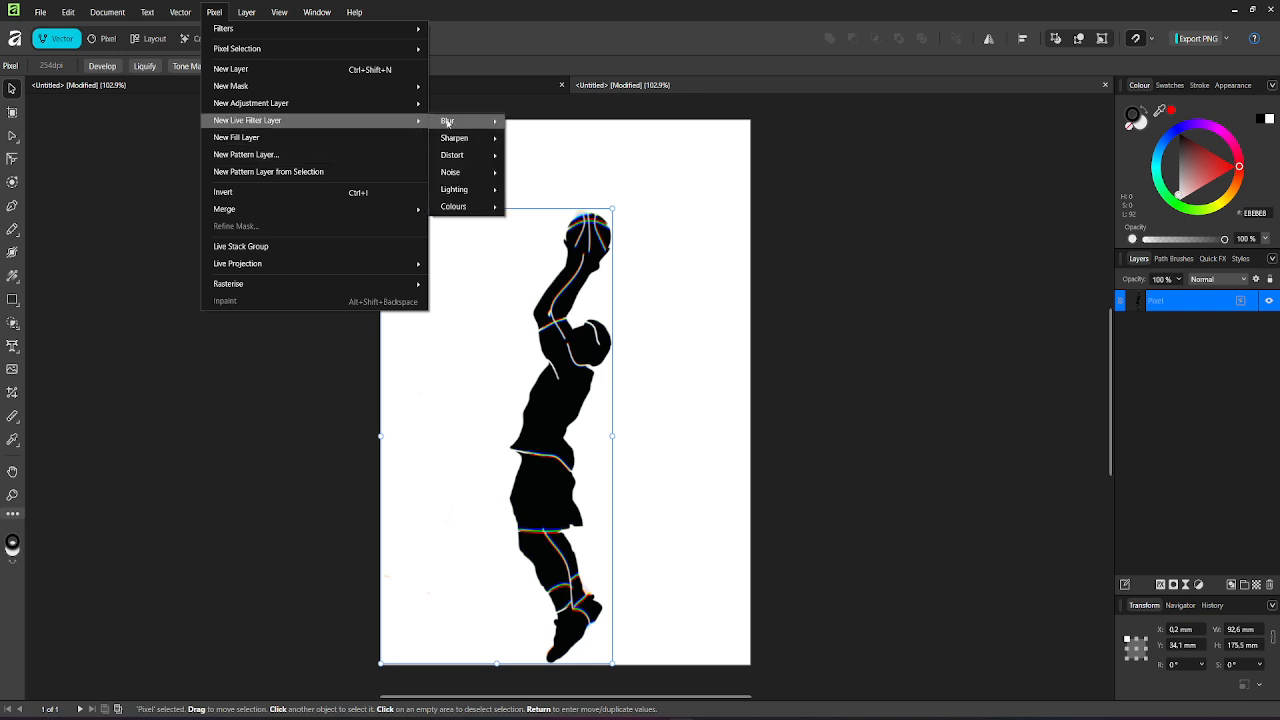
mouse_move(481, 157)
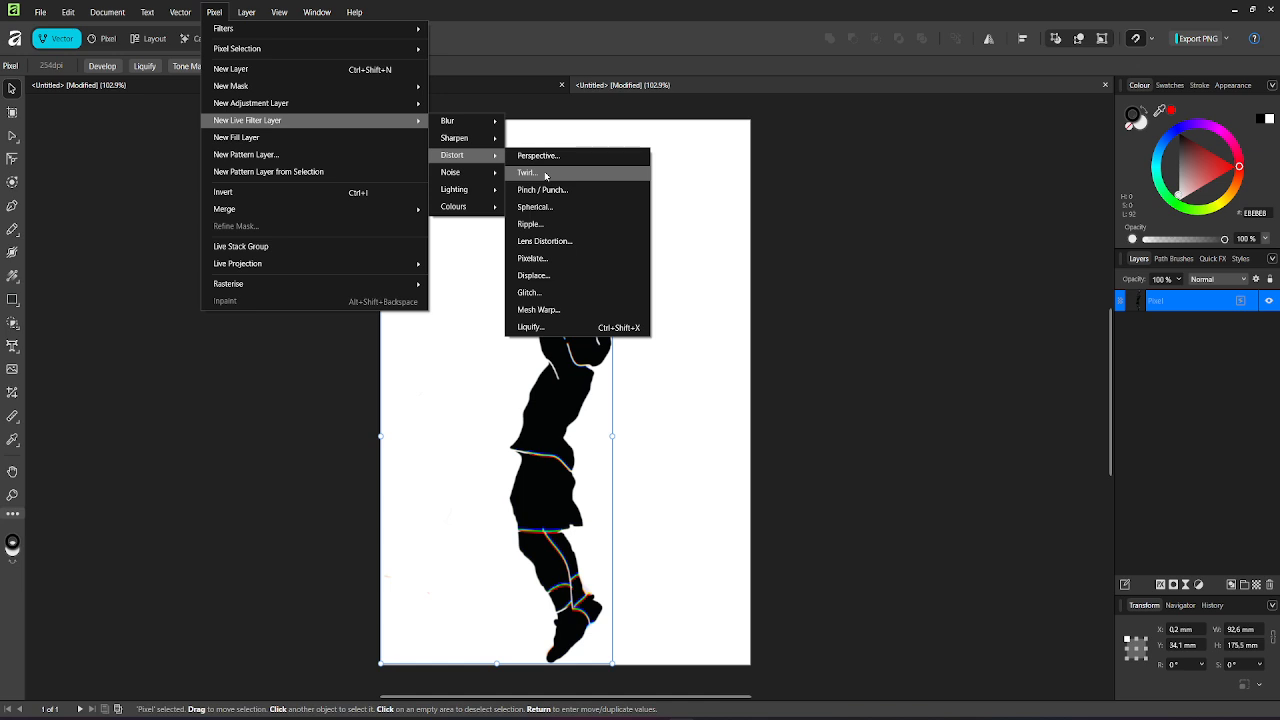
left_click(545, 176)
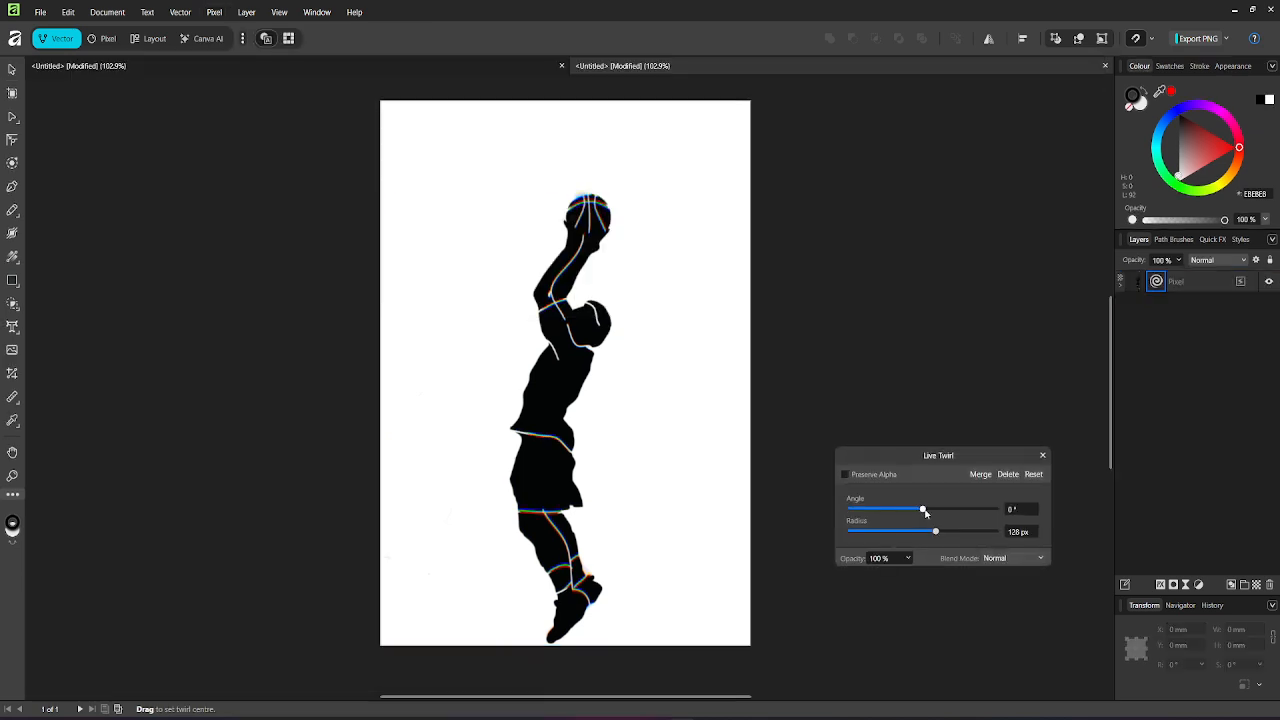
mouse_move(925, 512)
left_mouse_down()
mouse_move(903, 512)
mouse_move(919, 511)
left_mouse_up()
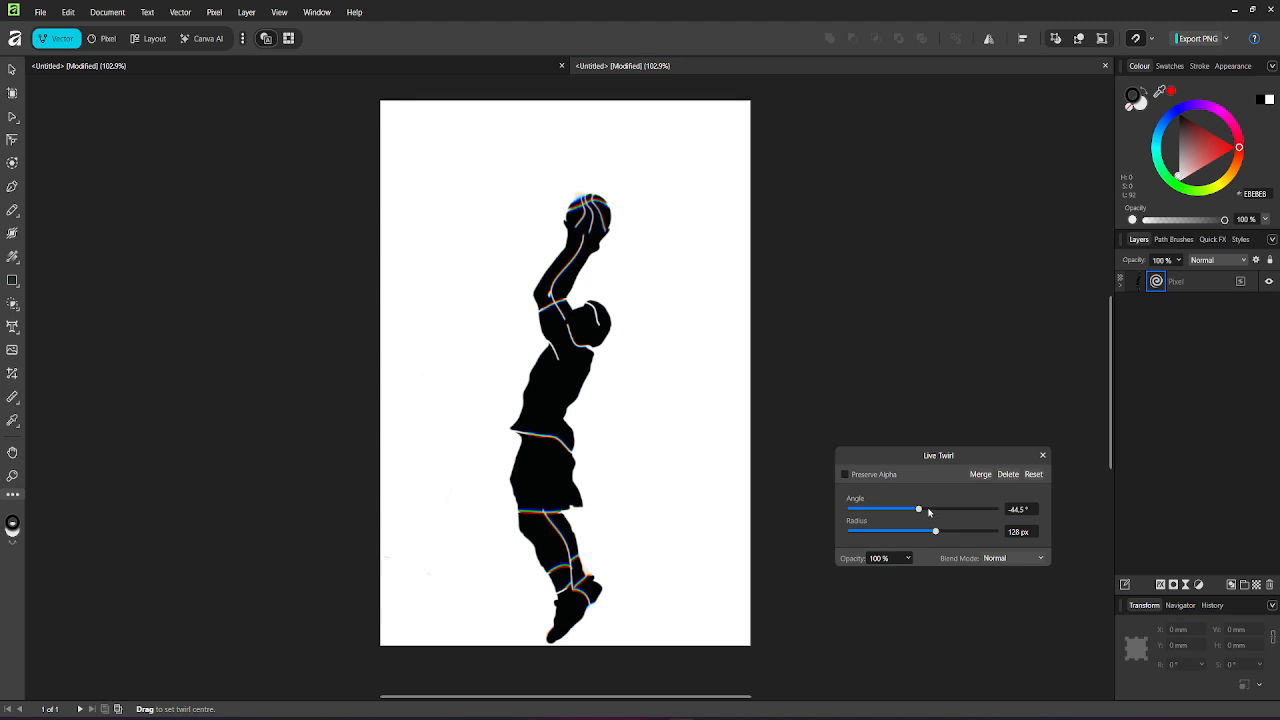
mouse_move(929, 512)
left_mouse_down()
mouse_move(947, 511)
mouse_move(870, 511)
mouse_move(988, 511)
mouse_move(866, 511)
mouse_move(918, 511)
mouse_move(928, 532)
mouse_move(916, 535)
mouse_move(963, 535)
mouse_move(930, 535)
mouse_move(944, 535)
mouse_move(908, 510)
mouse_move(950, 512)
mouse_move(925, 512)
mouse_move(918, 527)
left_mouse_up()
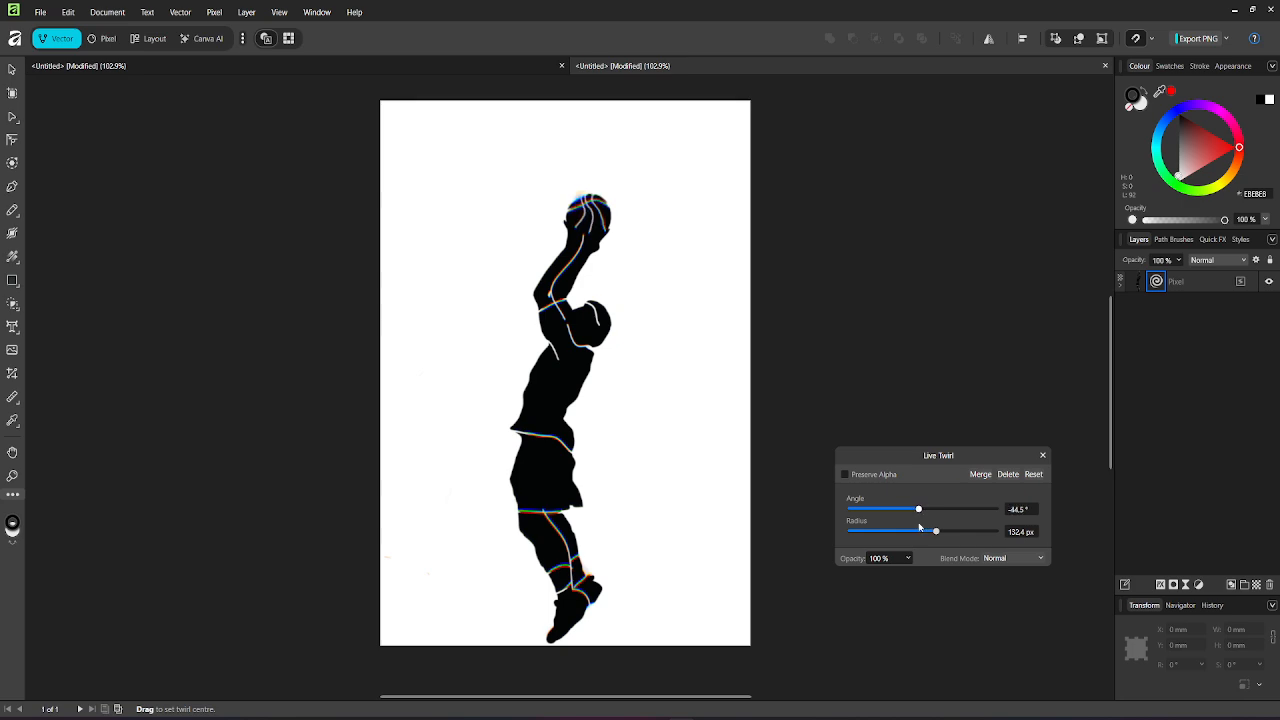
left_click(981, 476)
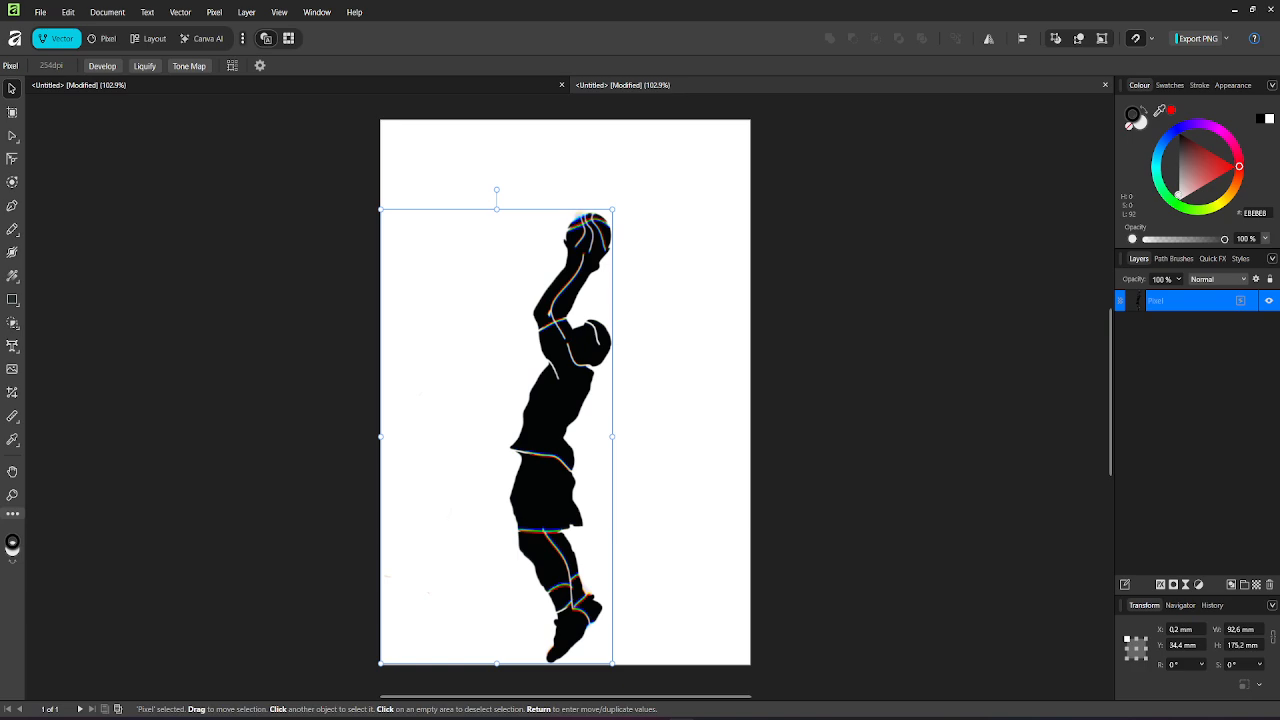
Step: Add live Gaussian monochromatic noise at 69% intensity to the player layer, merge it, and deselect the layer
left_click(214, 12)
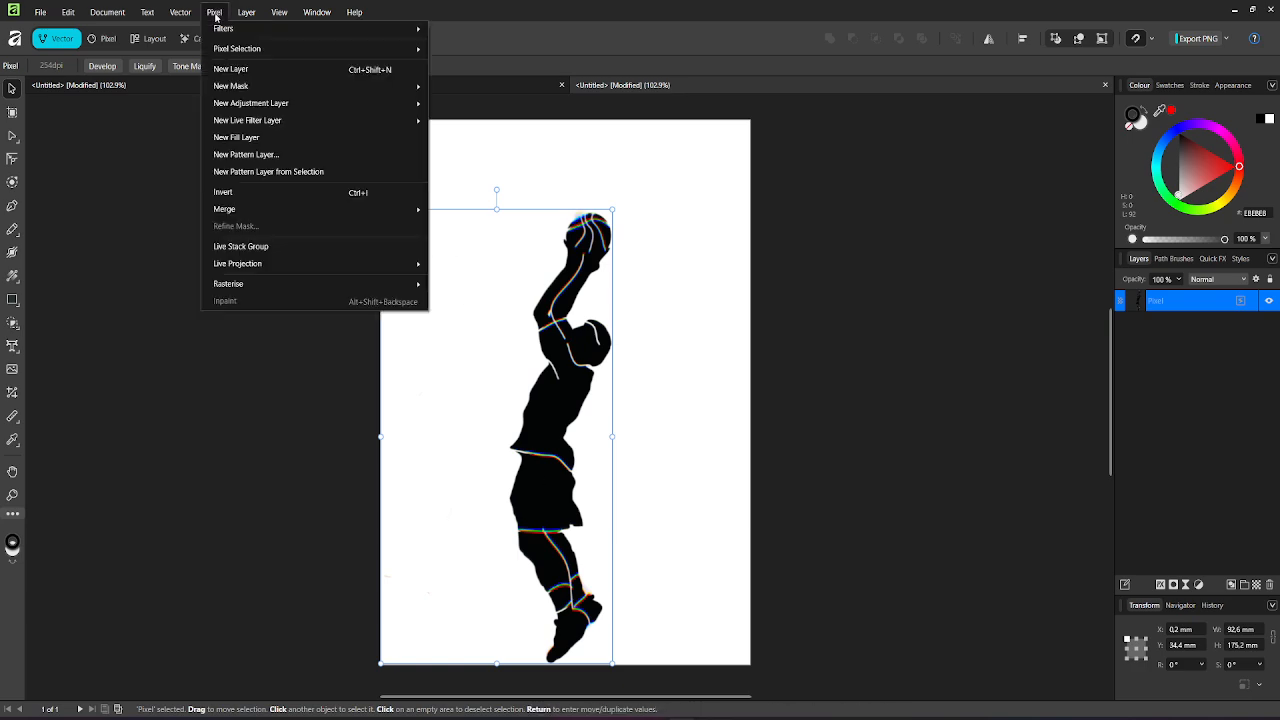
key("Escape")
left_click(214, 12)
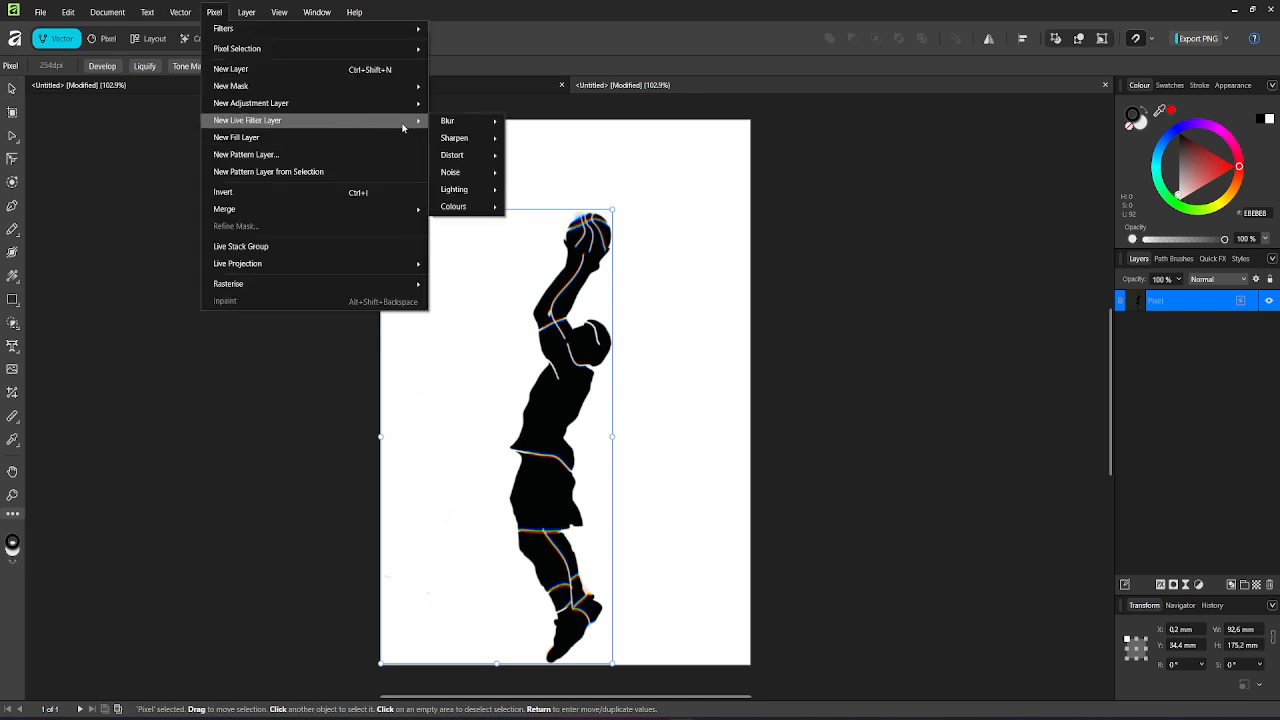
mouse_move(479, 178)
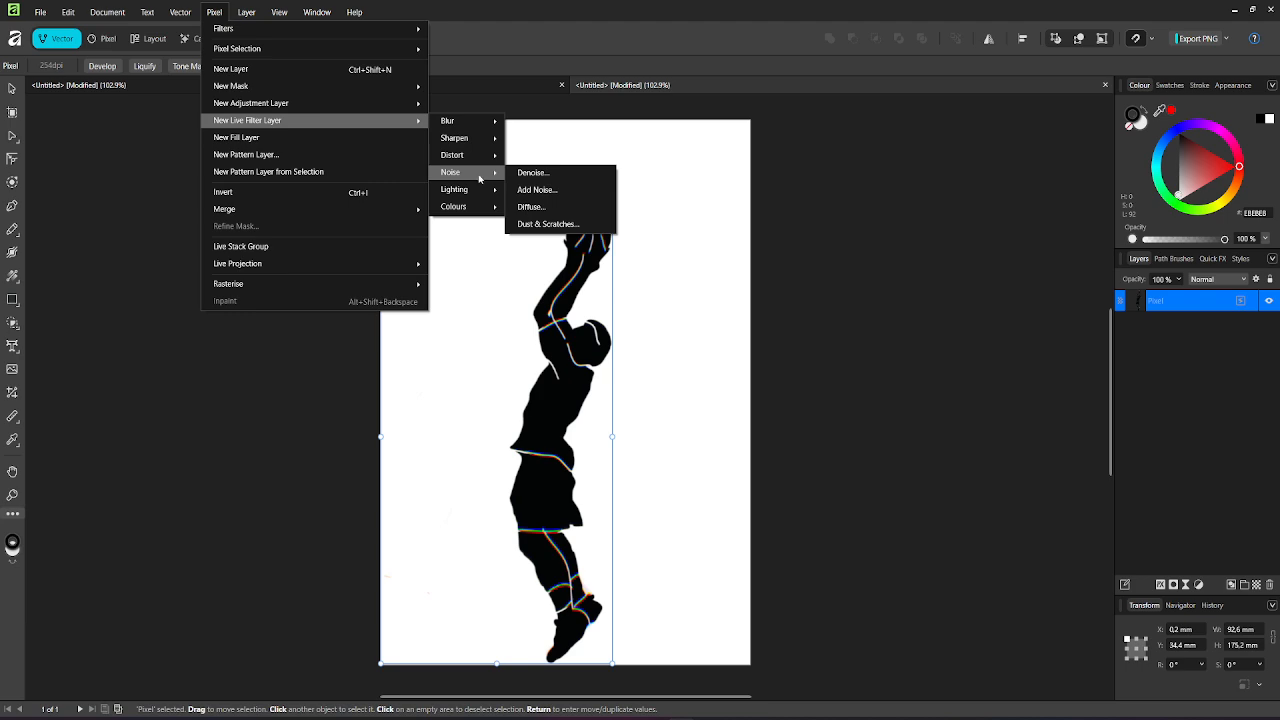
left_click(560, 191)
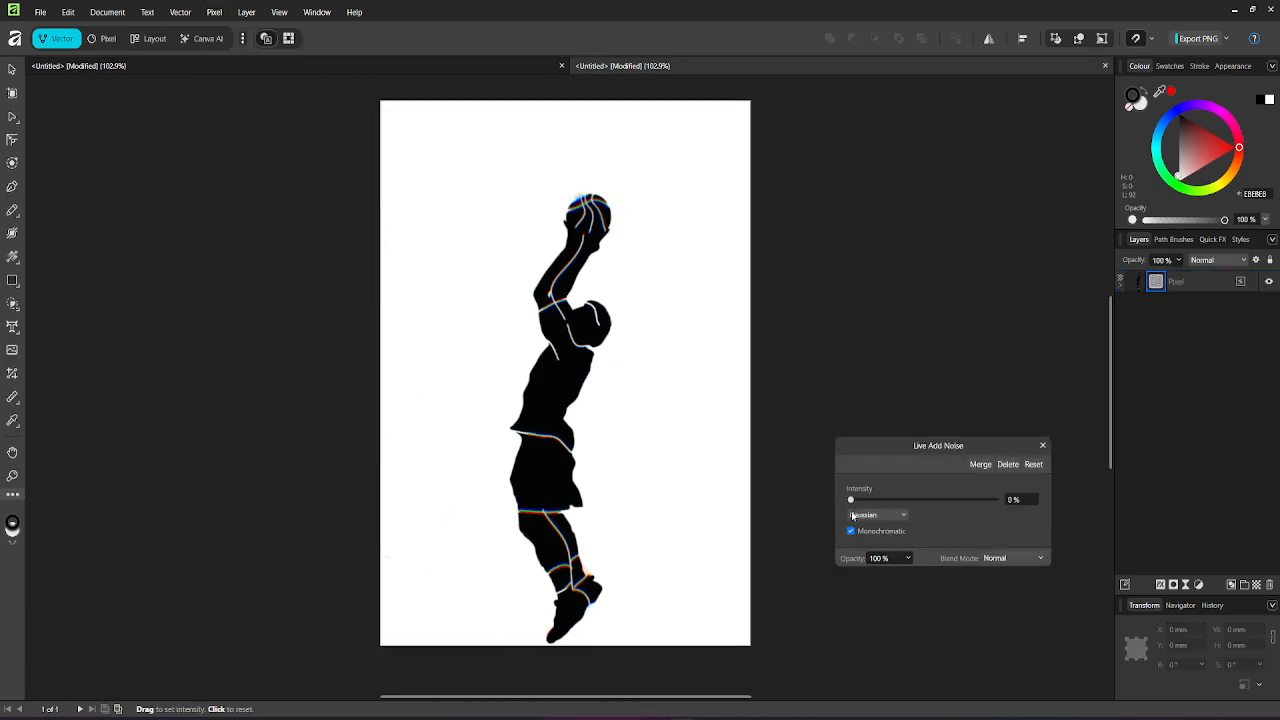
left_click_drag(850, 499, 951, 508)
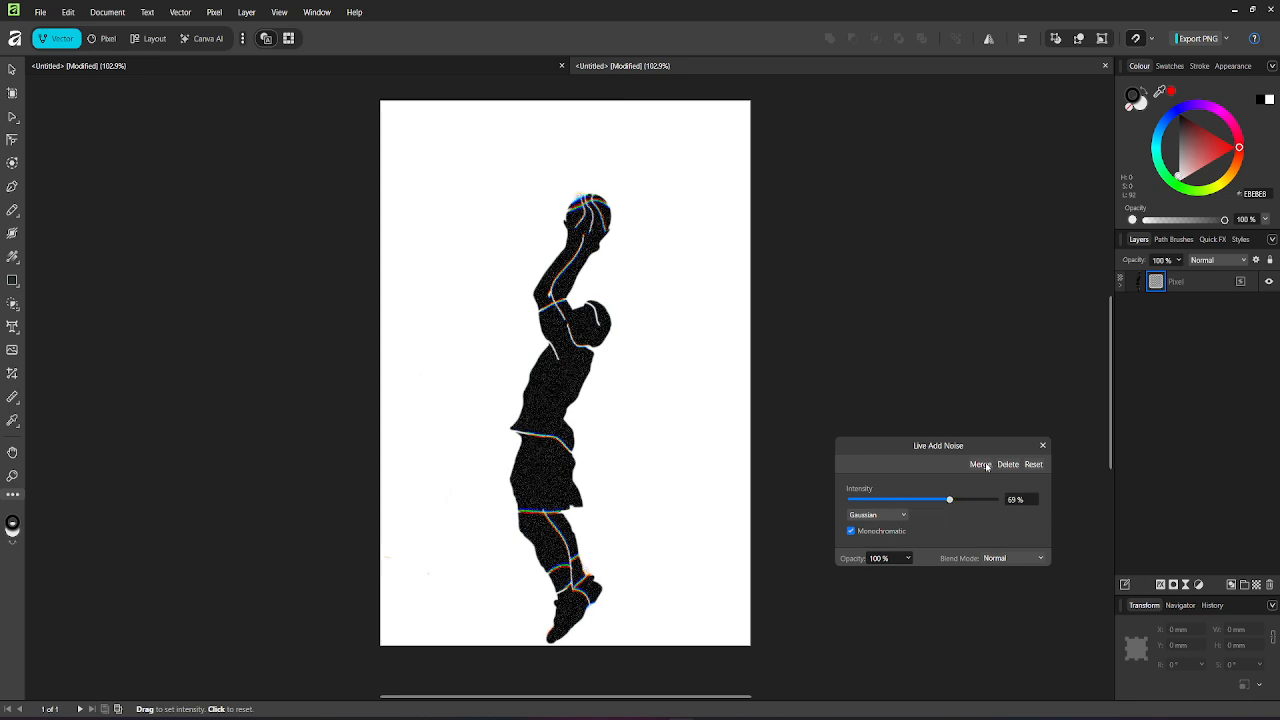
left_click(982, 464)
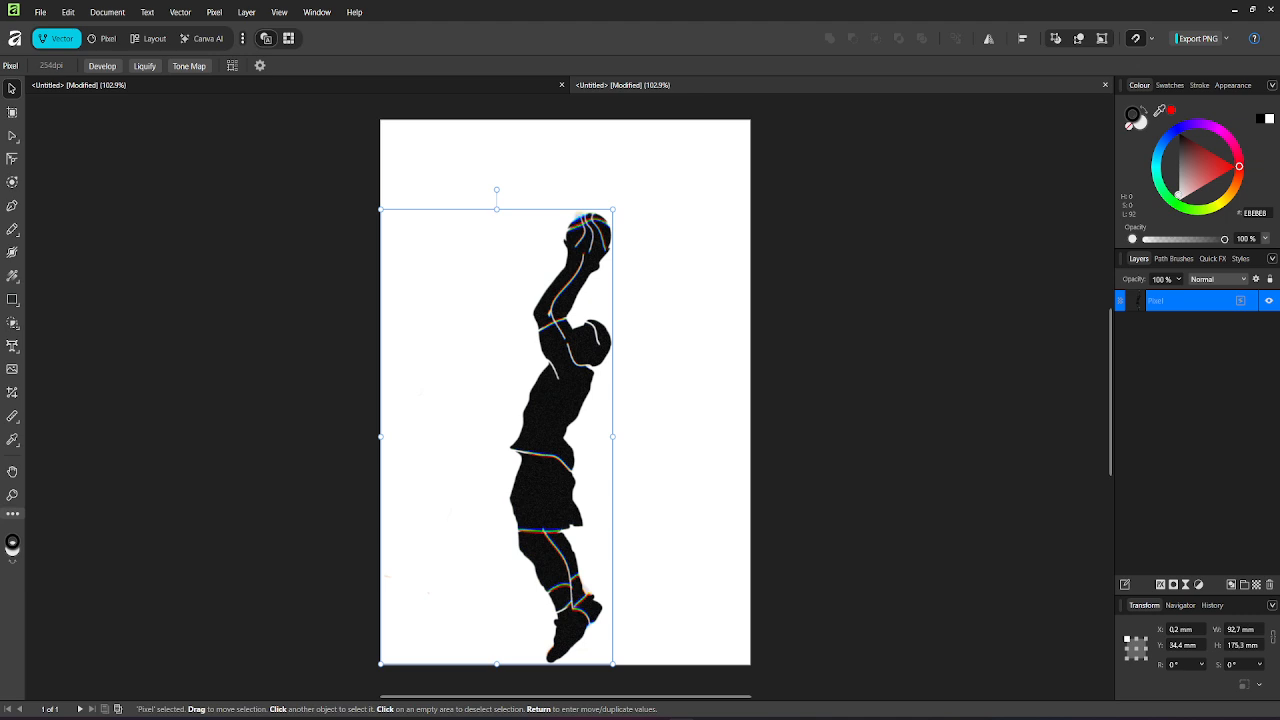
left_click(786, 568)
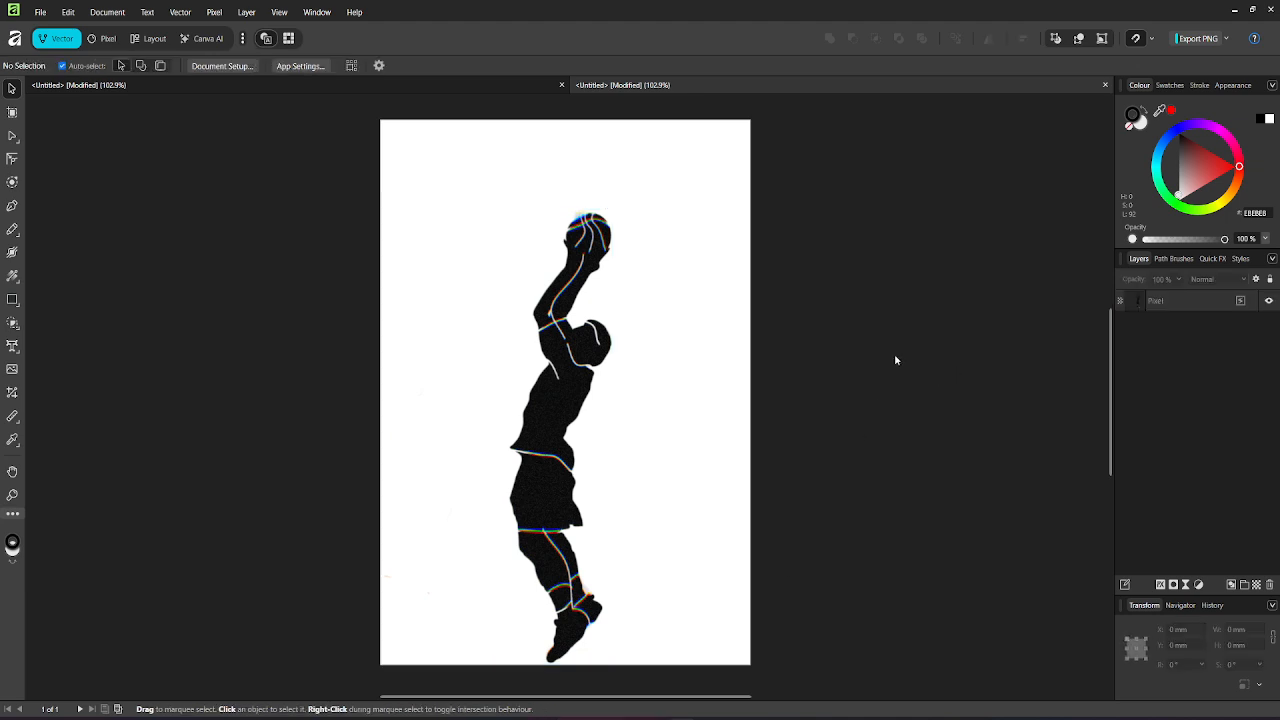
Step: Add the artistic text "affinty" near the top of the page, above the basketball player
left_click(18, 347)
left_click(450, 158)
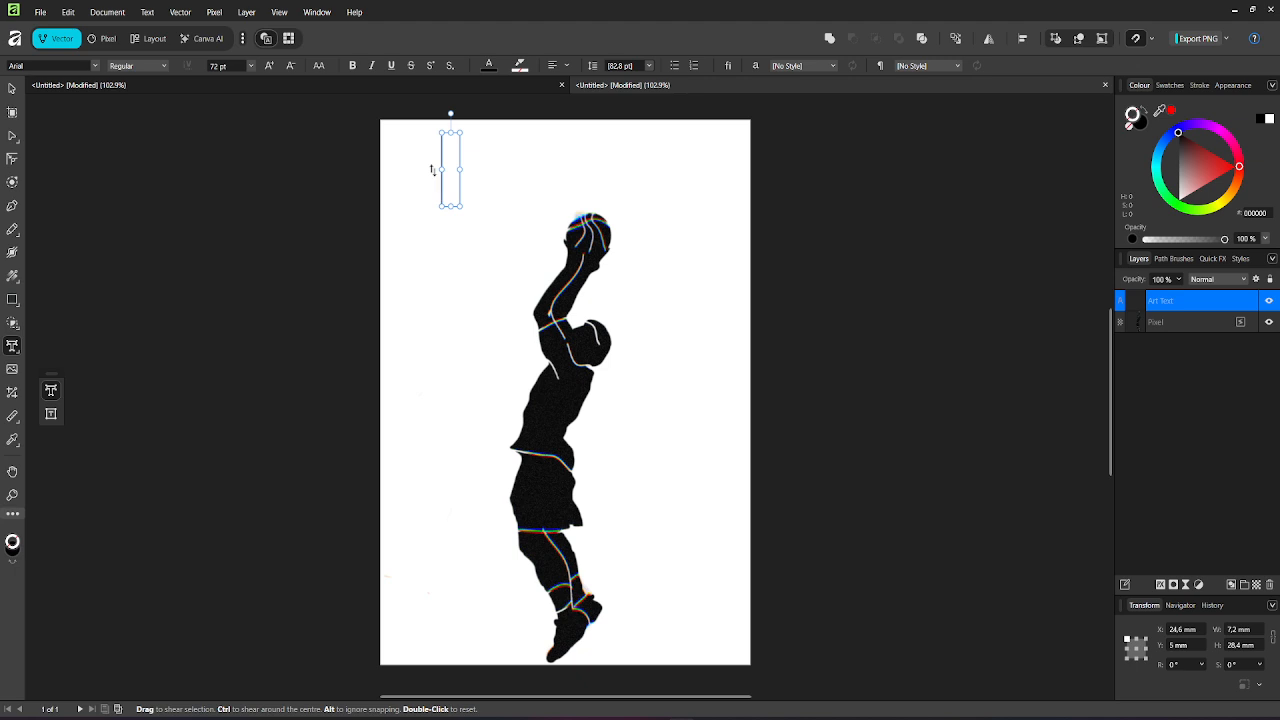
type("a")
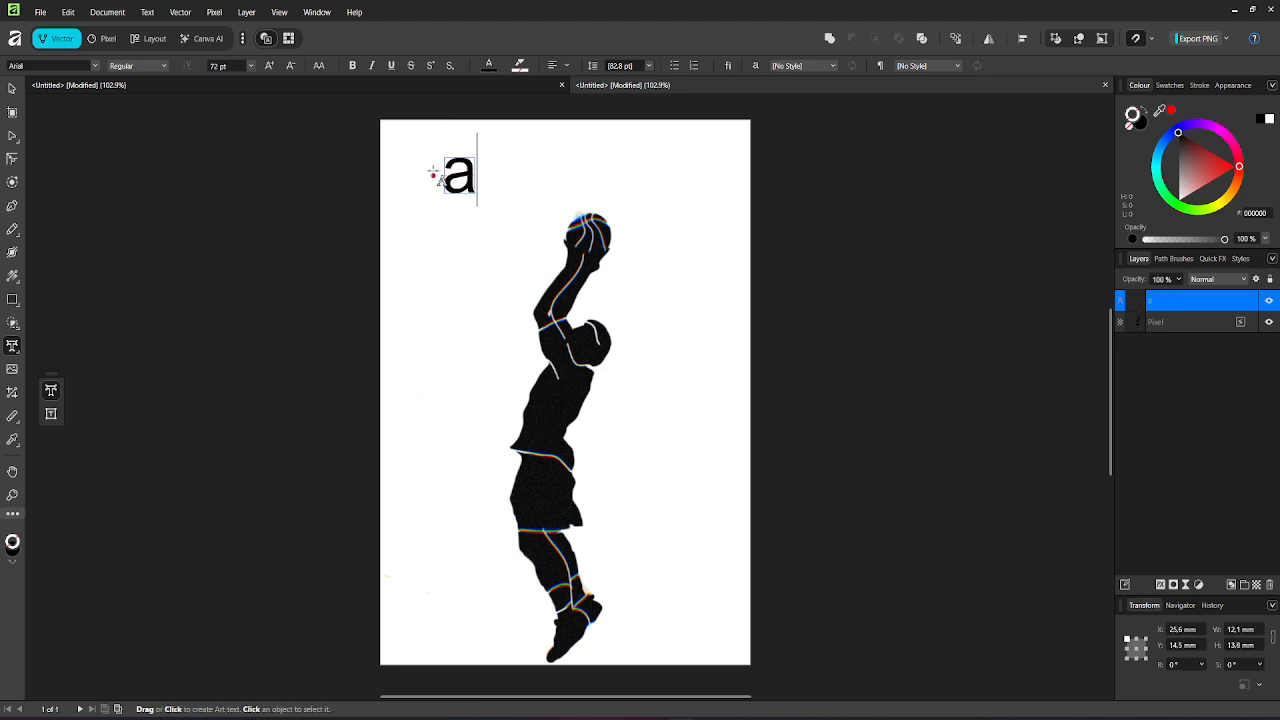
type("ffinty")
key("Escape")
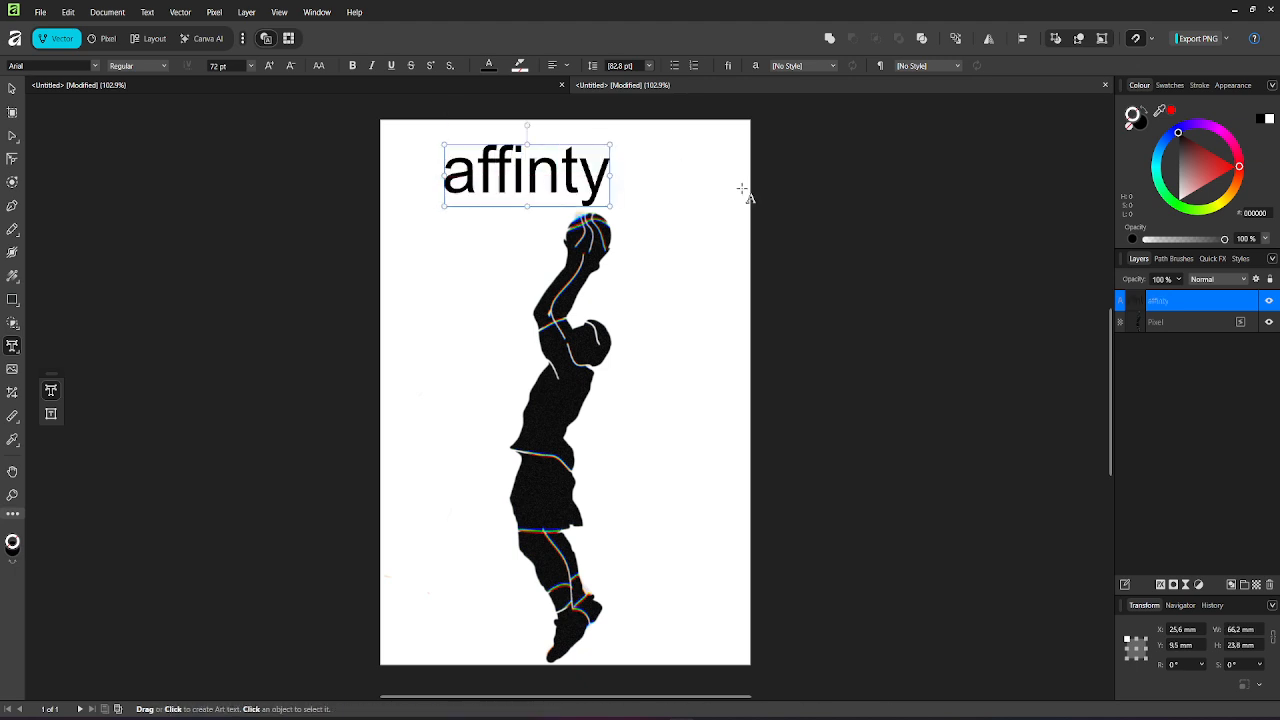
Step: Set the "affinty" text to the BBH Bartle font at 50 pt and deselect it
key("ctrl+a")
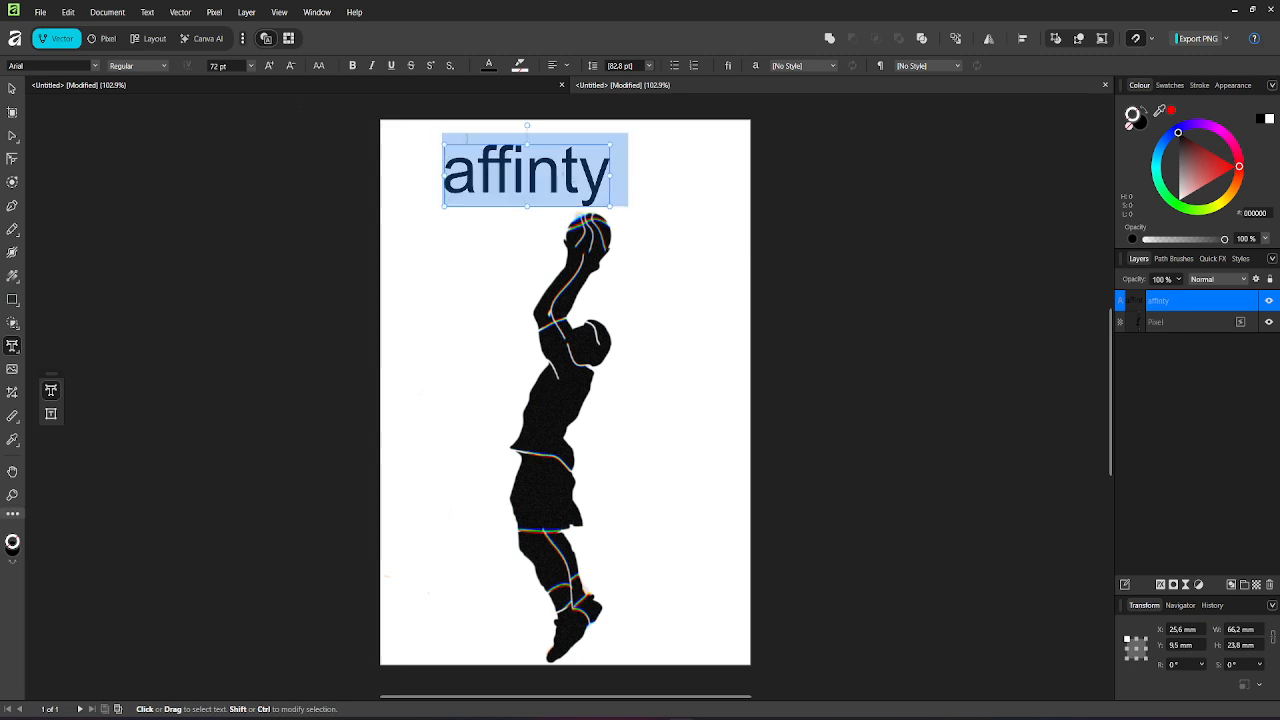
left_click(88, 66)
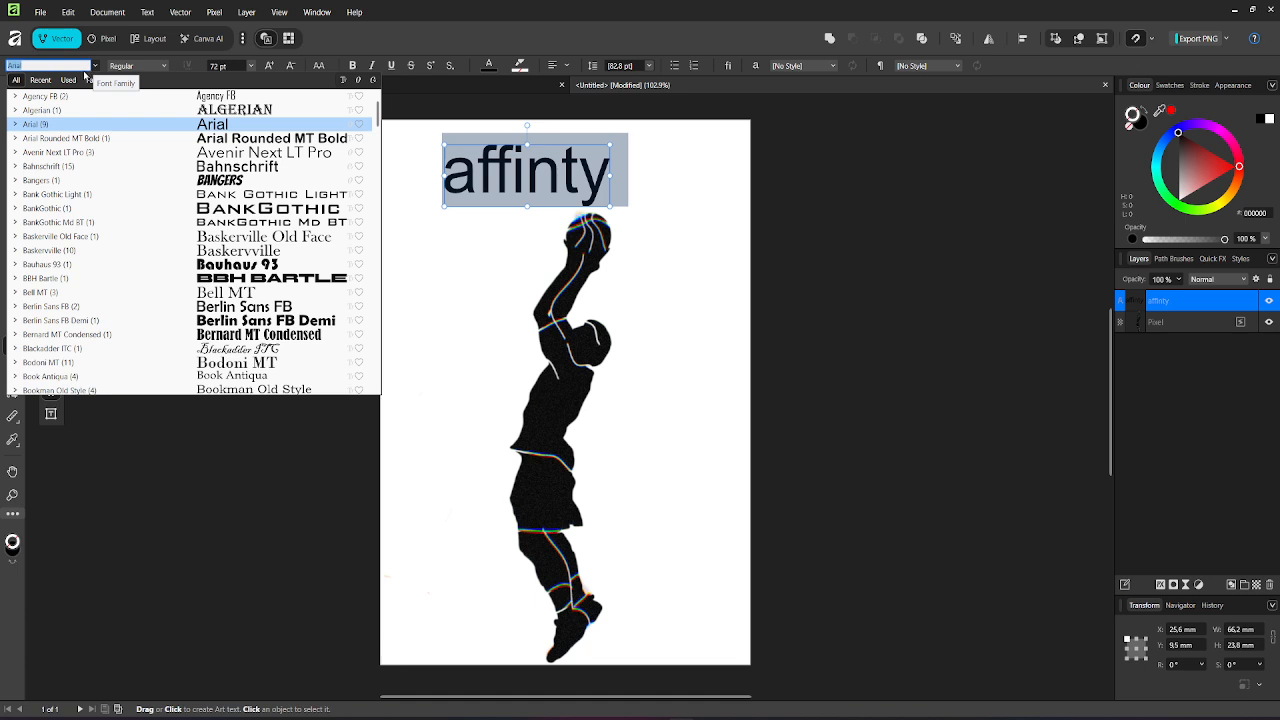
type("bbh")
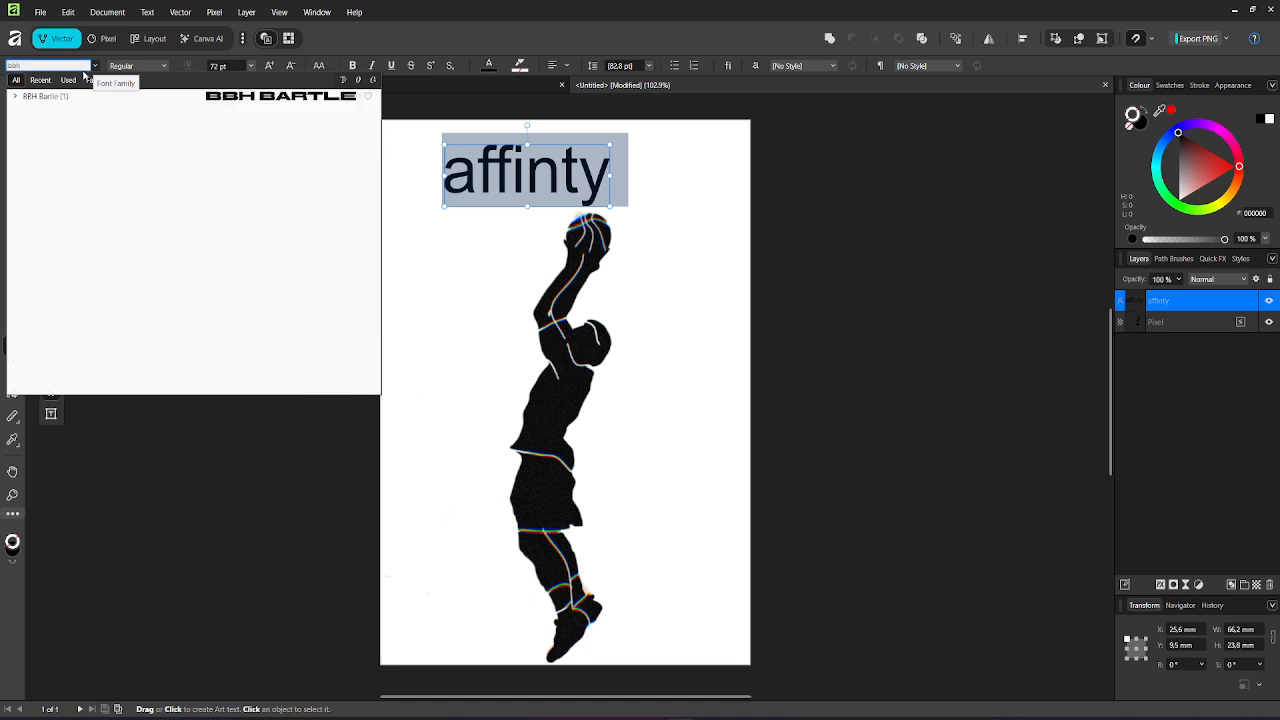
left_click(95, 97)
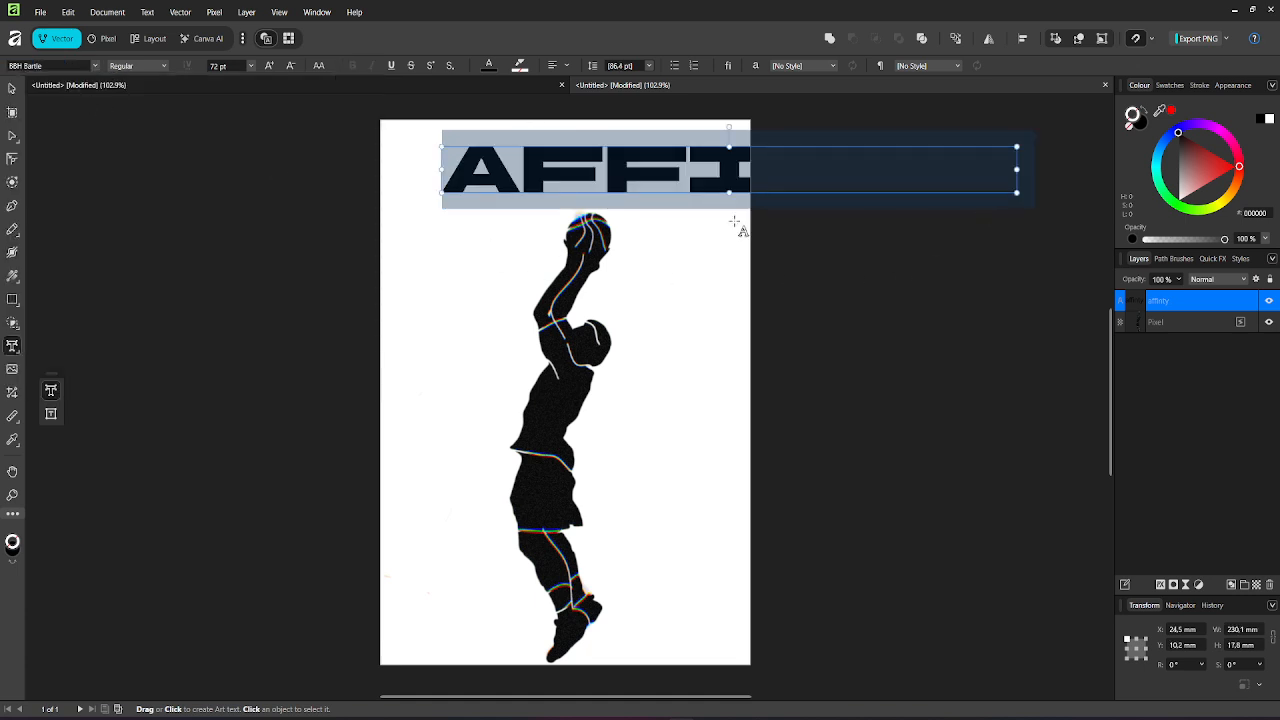
left_click(234, 66)
type("50")
key("Return")
left_click(818, 222)
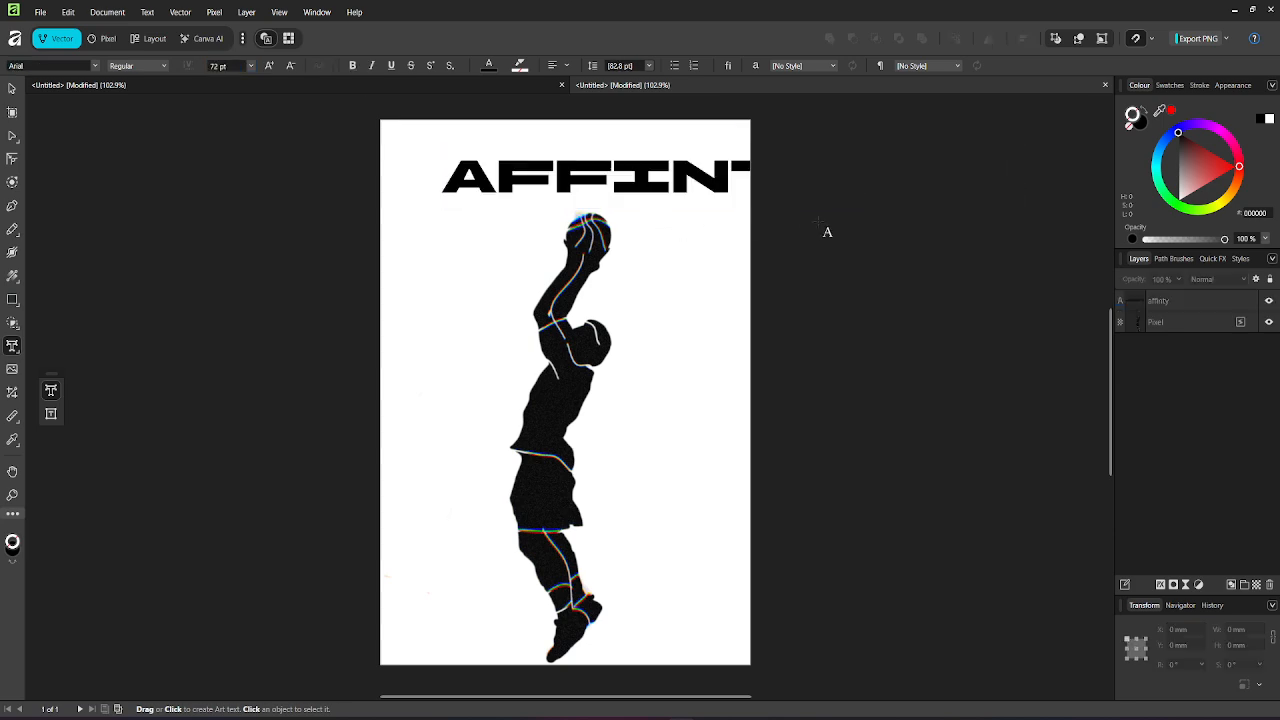
Step: Move the "affinty" title up toward the page's top edge, set its size to 30 pt and shift it toward the centre
left_click(12, 88)
left_click(698, 180)
left_click_drag(698, 180, 632, 155)
left_click(218, 66)
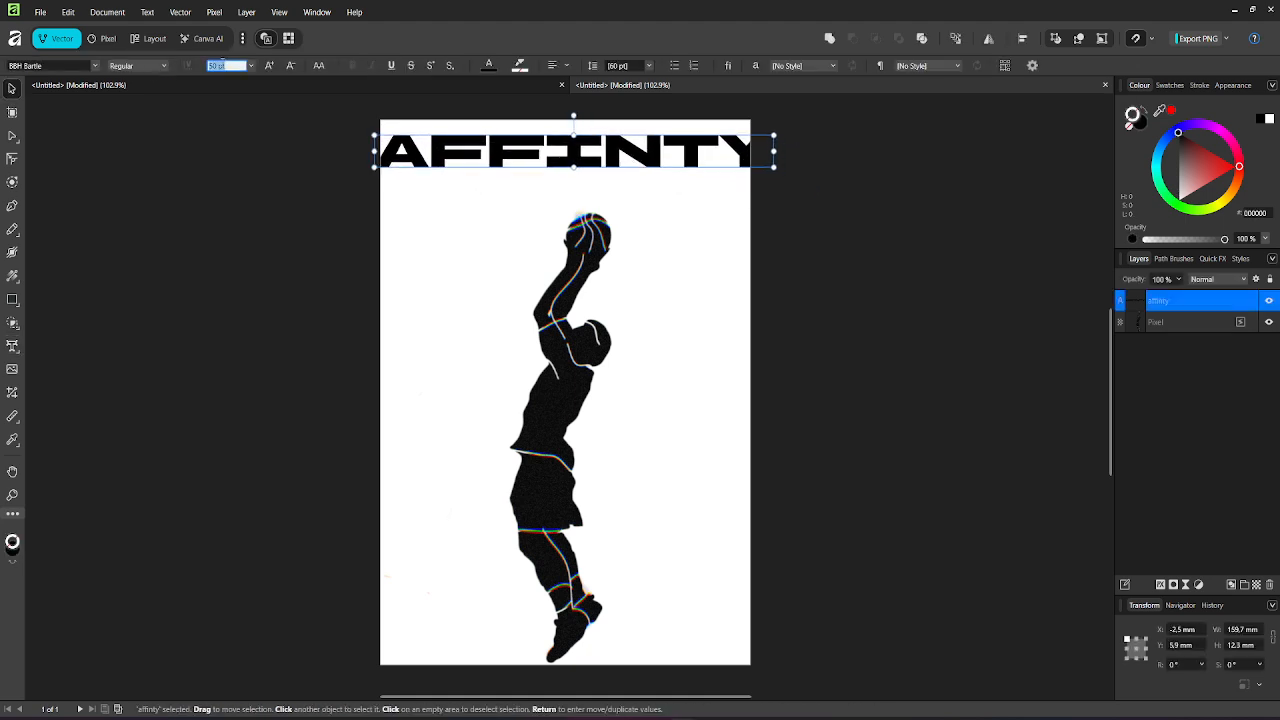
type("30")
key("Return")
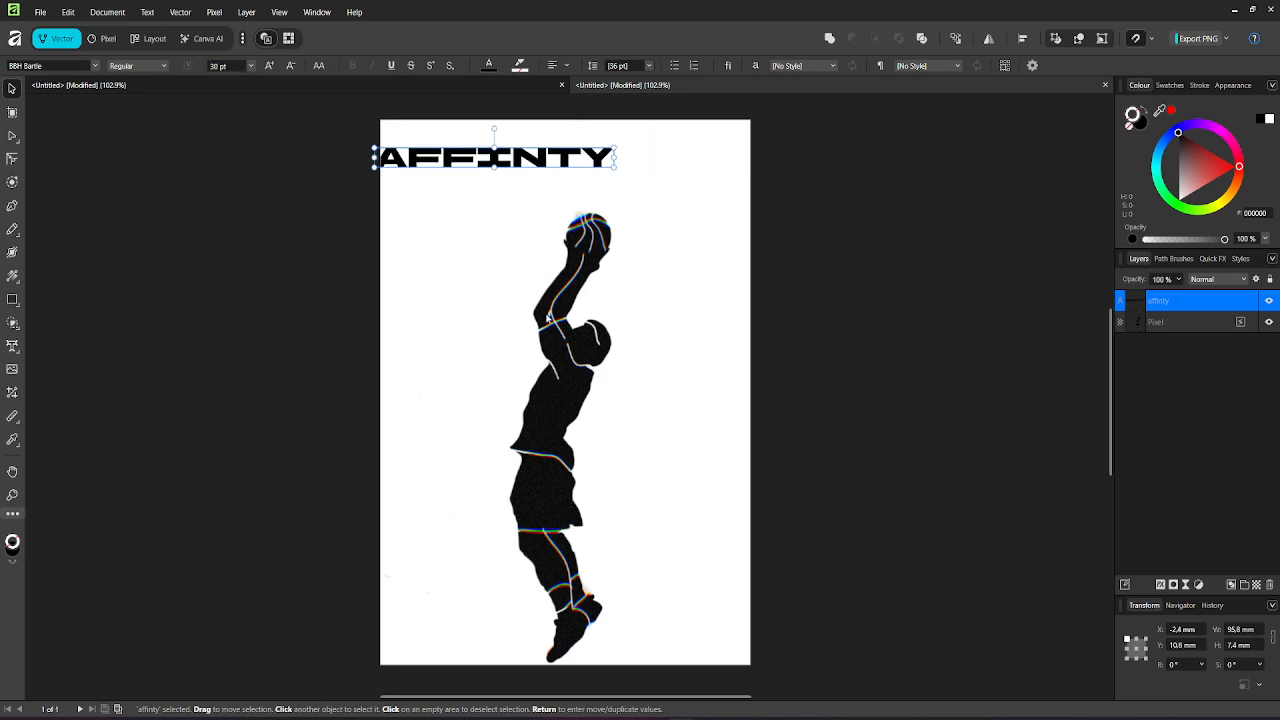
left_click_drag(500, 158, 570, 159)
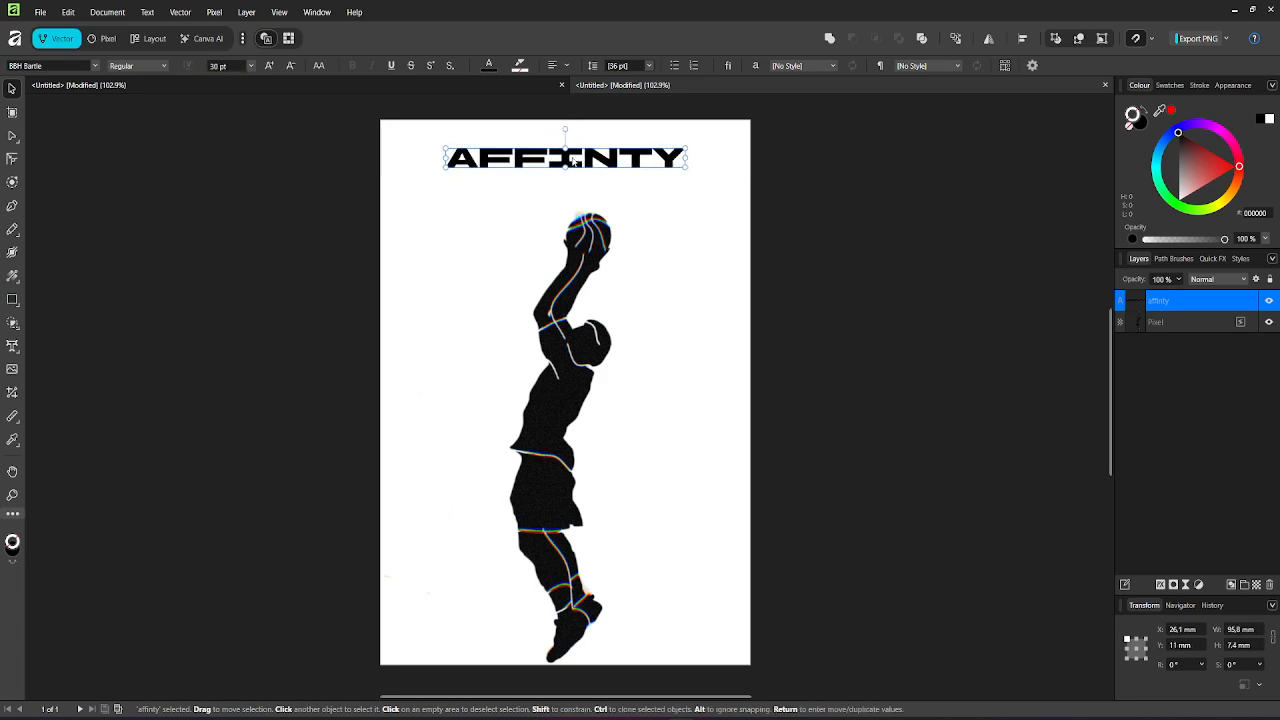
Step: Set the title's size to 40 pt and centre it across the top of the page
left_click(233, 66)
type("40")
key("Return")
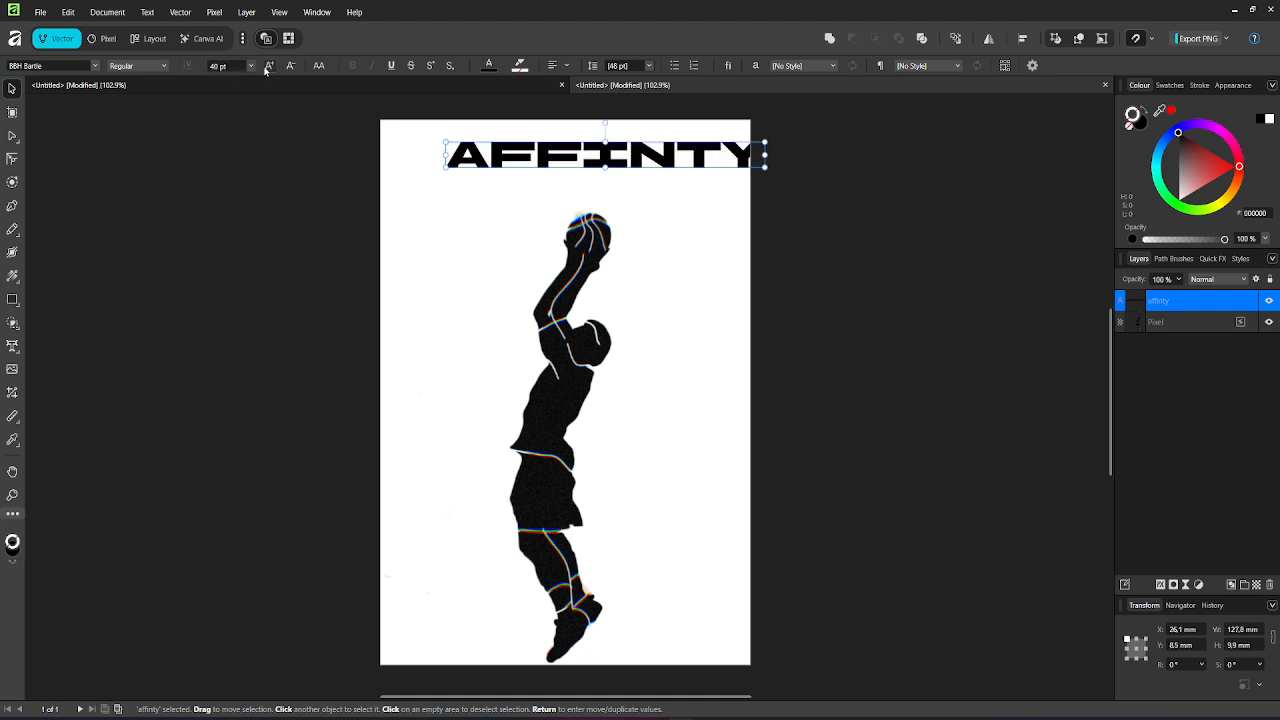
left_click_drag(700, 153, 657, 149)
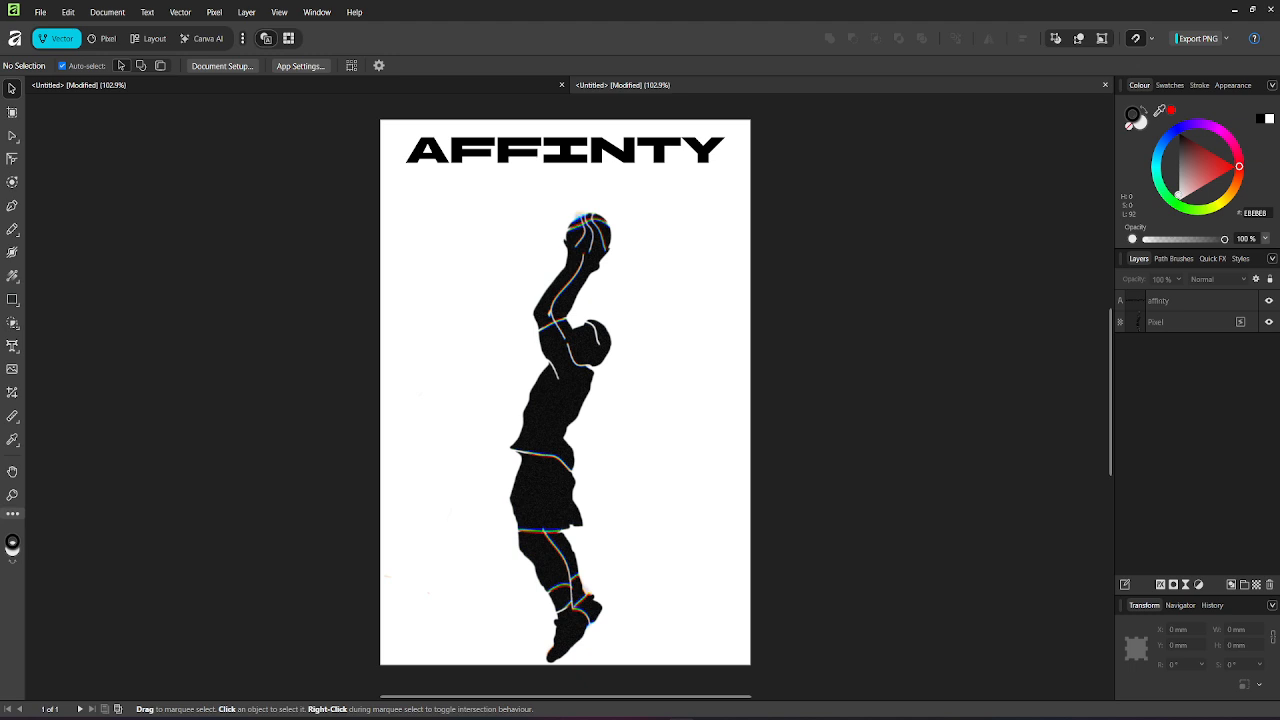
Step: Draw two five-pointed stars left of the player, about 25 × 26 mm by the arms and about 21 × 21 mm by the shorts
left_click(12, 301)
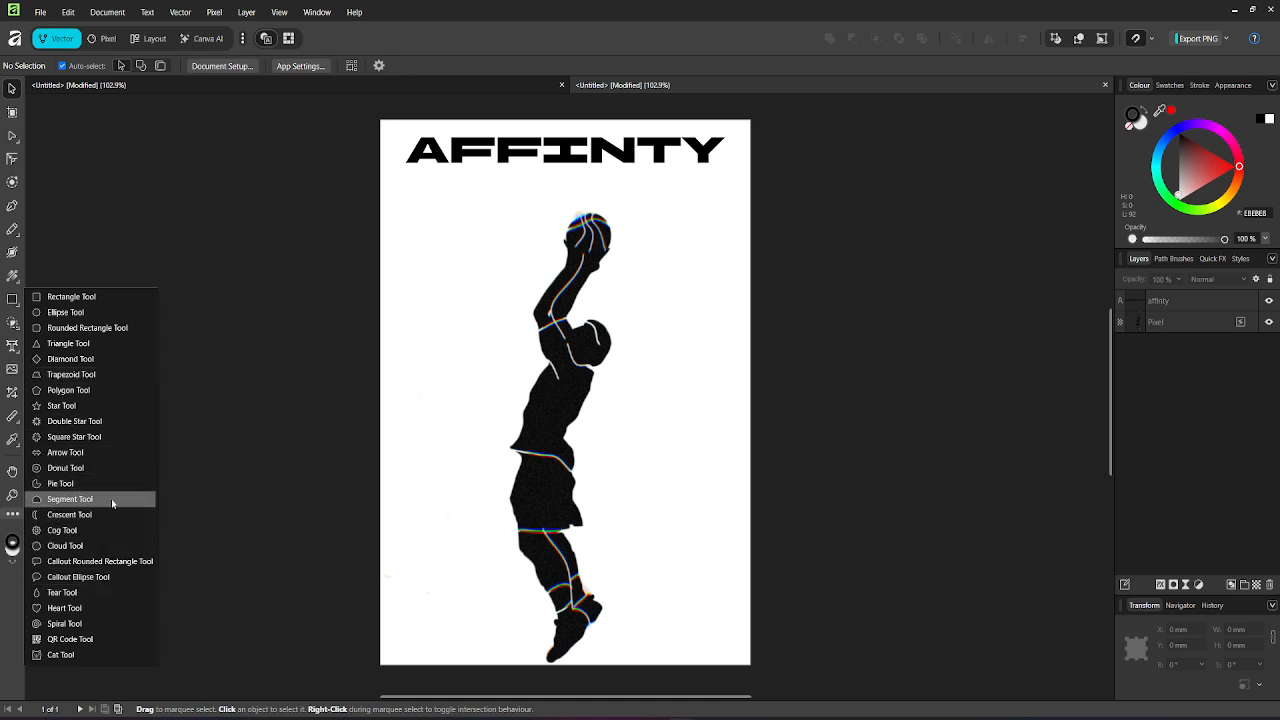
left_click(91, 410)
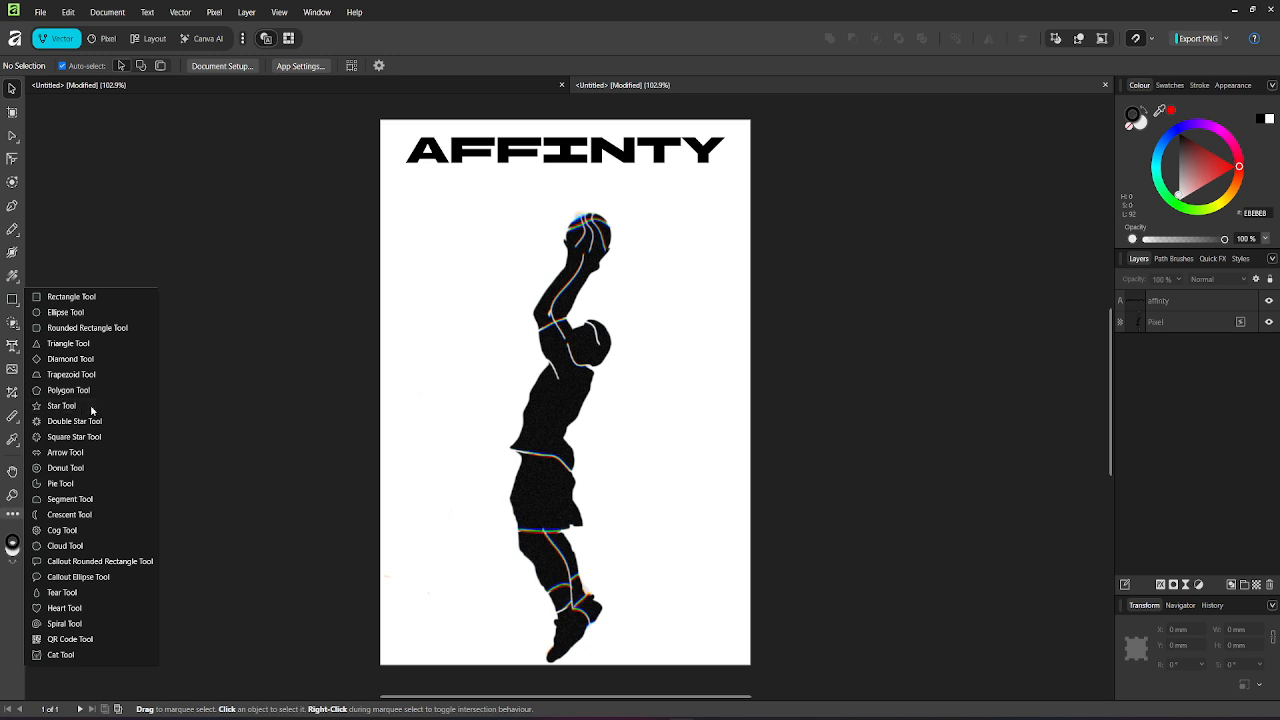
left_click_drag(458, 275, 519, 338)
left_click_drag(483, 271, 468, 481)
key("v")
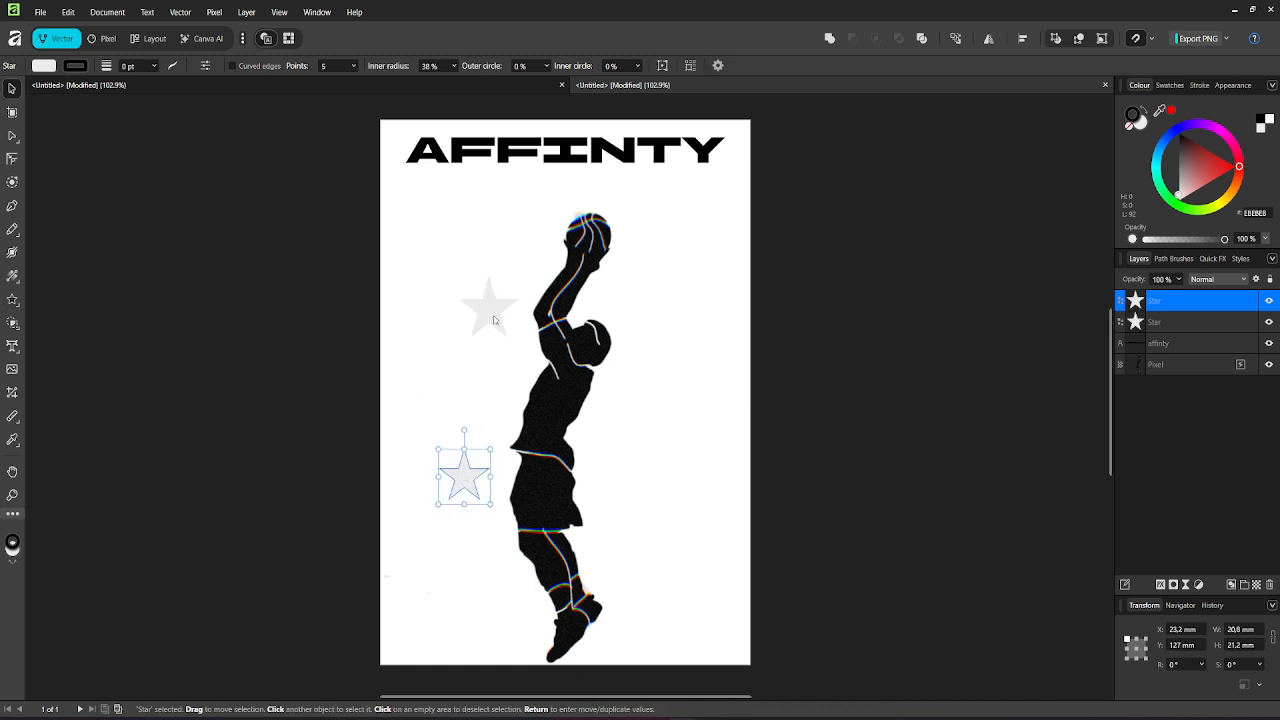
Step: Fill the upper star bright green (1CFF1C), shrink it to about 16 × 18 mm and place it just below the title
left_click_drag(493, 320, 479, 255)
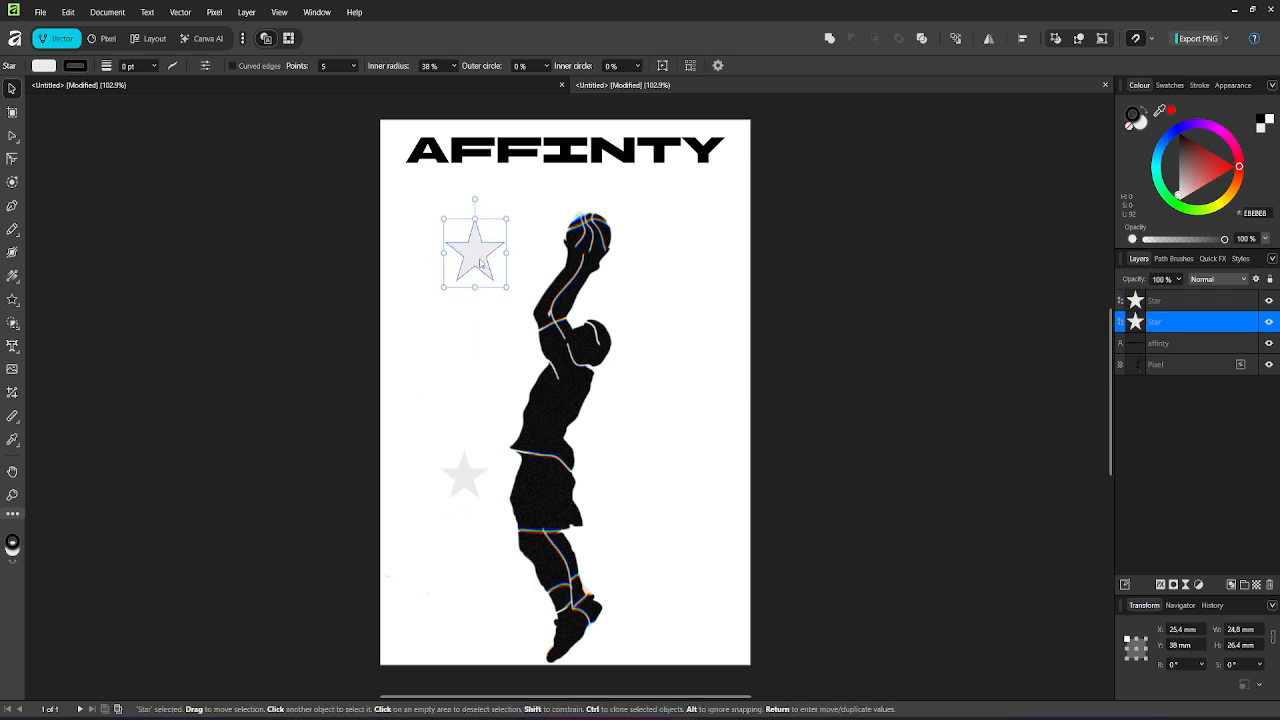
left_click(44, 66)
left_click(194, 199)
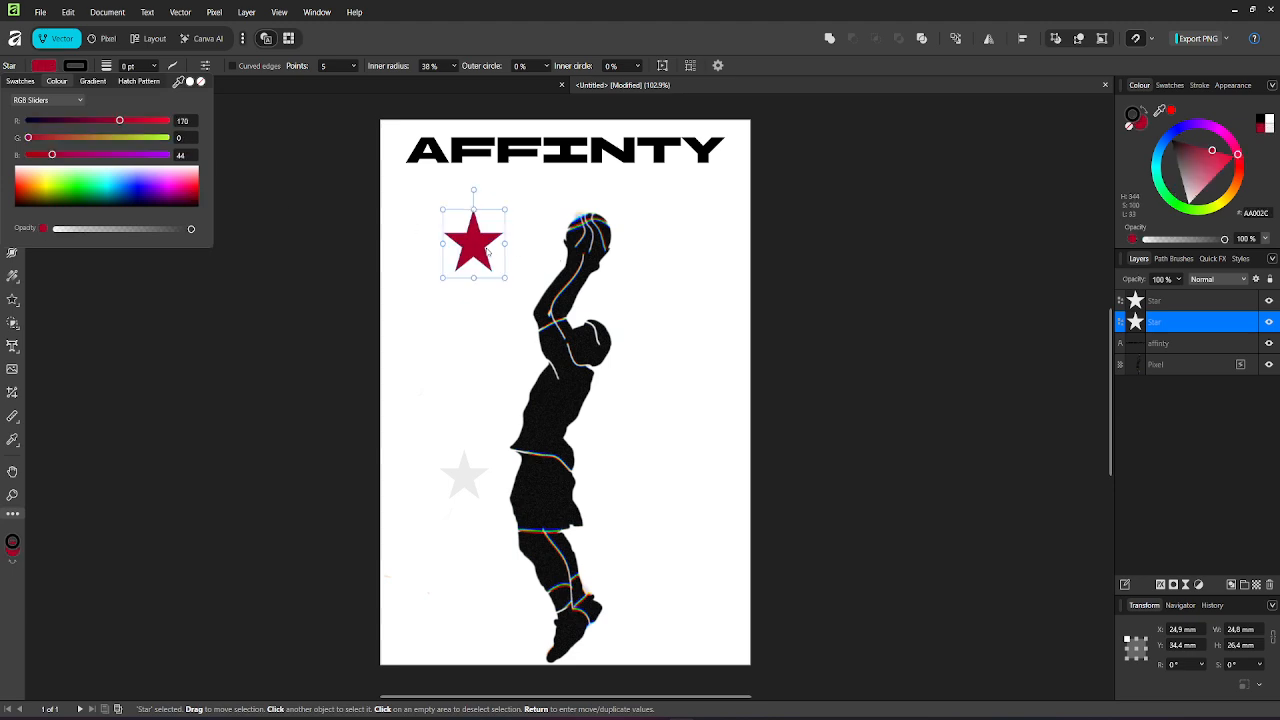
left_click(76, 188)
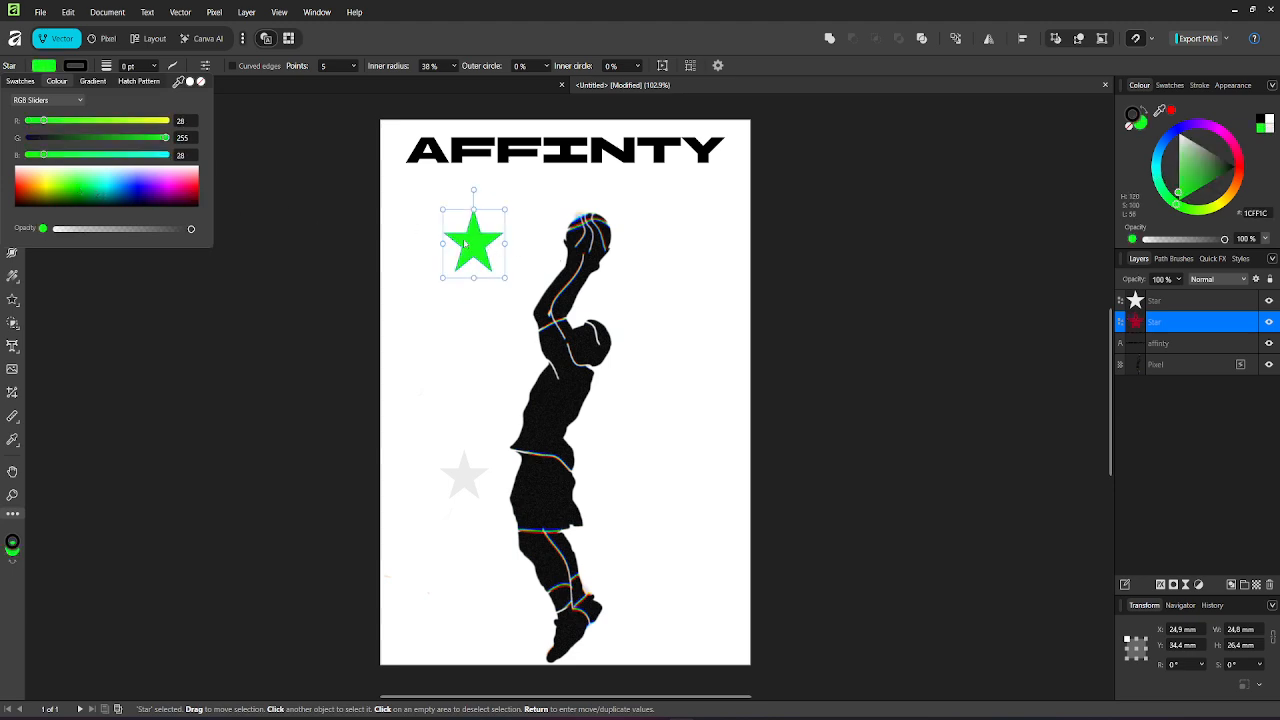
left_click_drag(443, 211, 492, 206)
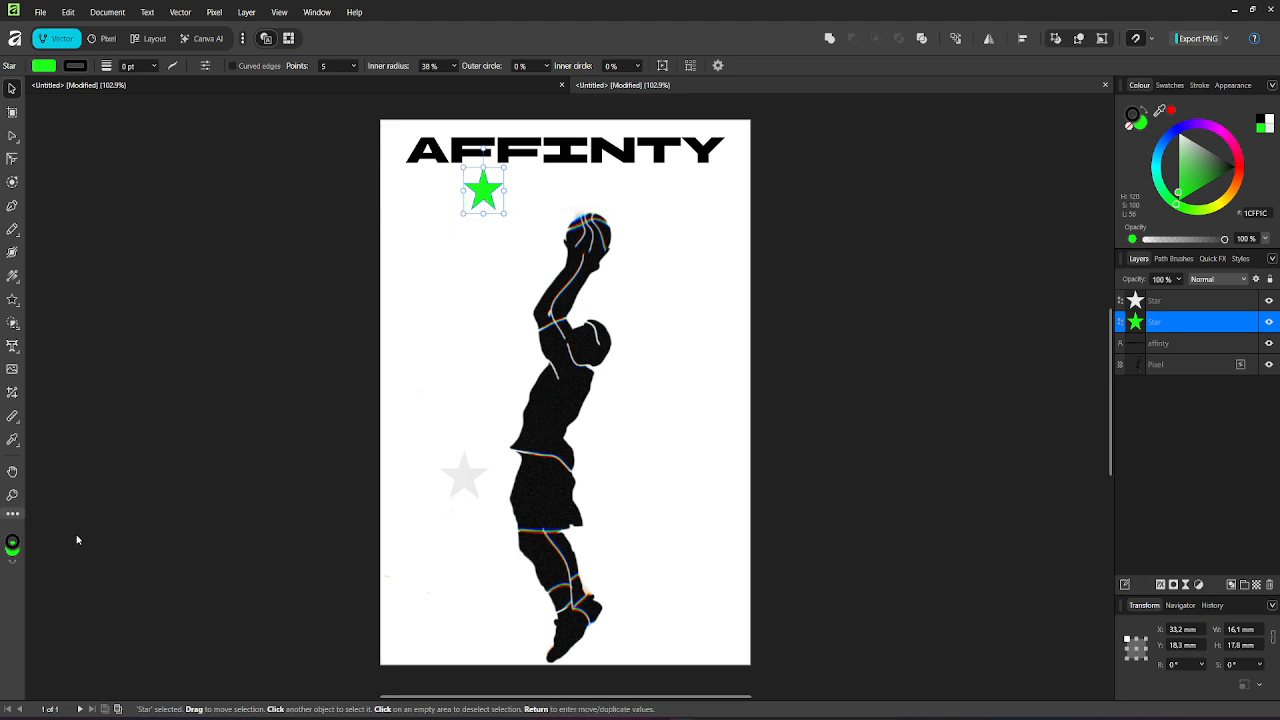
Step: Add the artistic text "fell" beside the player's arms, below the green star
left_click(12, 345)
left_click_drag(449, 279, 484, 302)
type("fell")
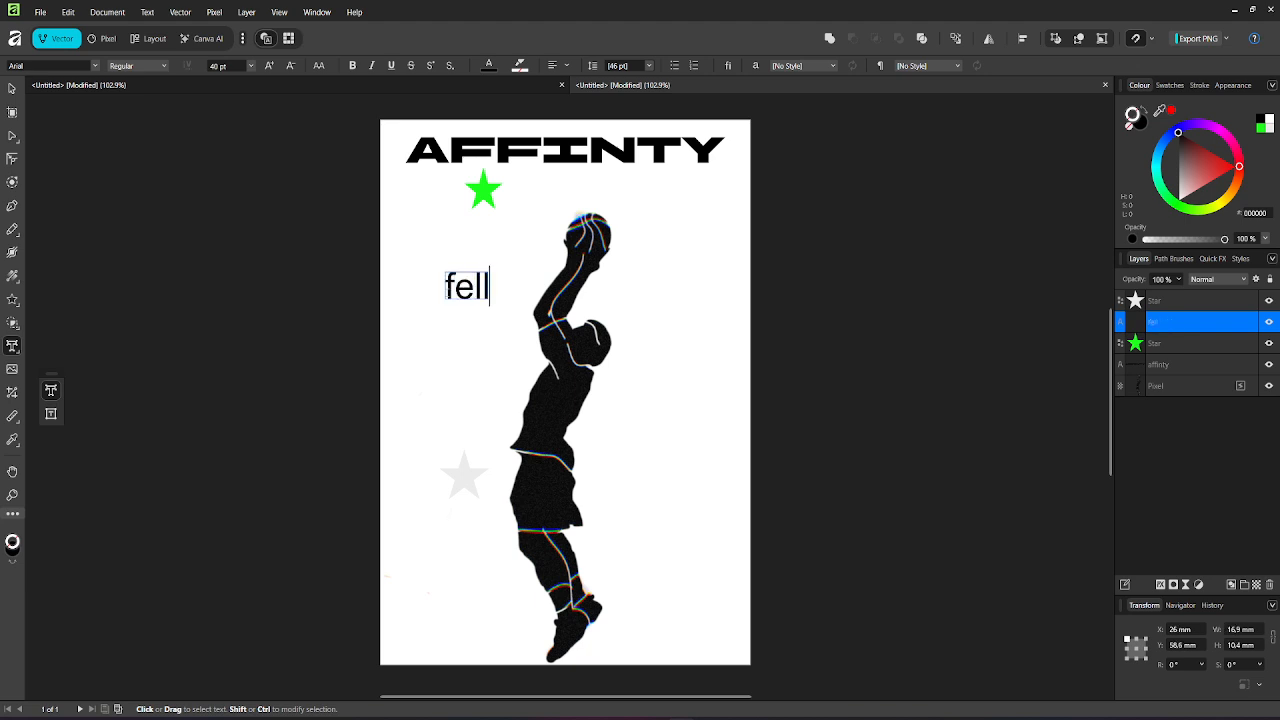
key("Escape")
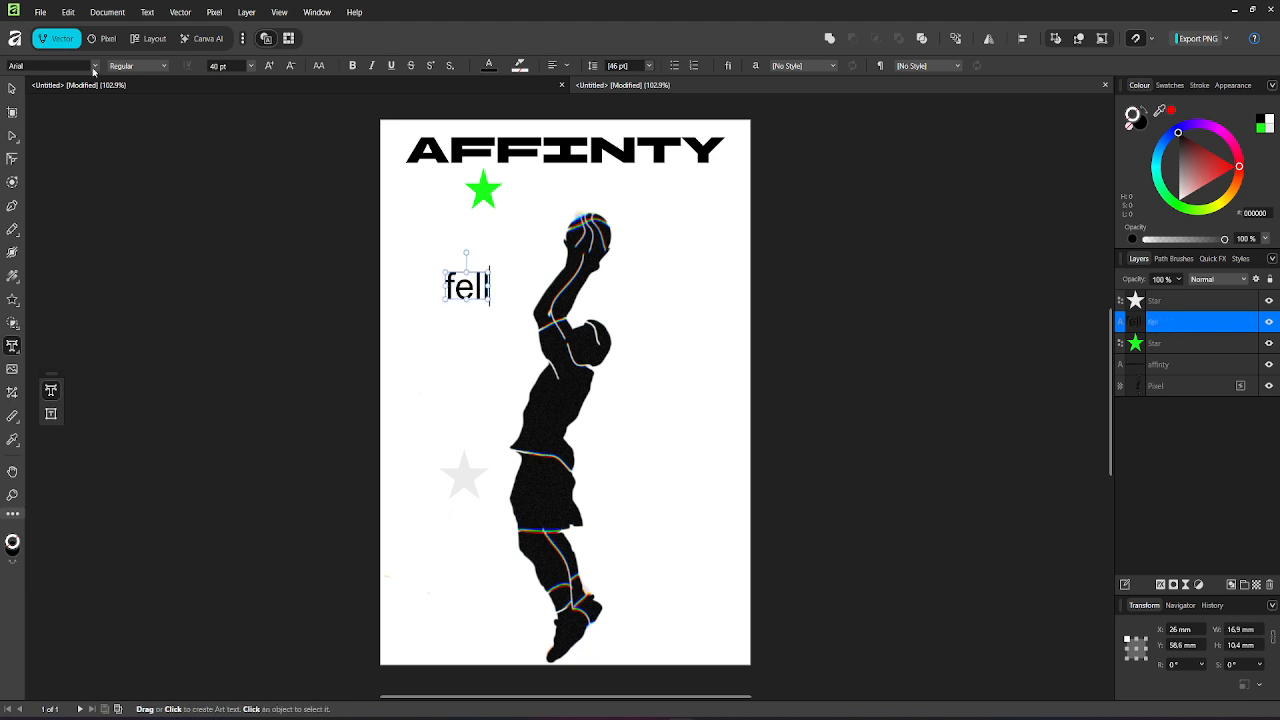
Step: Set the "fell" text in the Bangers font at 20 pt and place it below the start of the title
left_click(95, 65)
key("Escape")
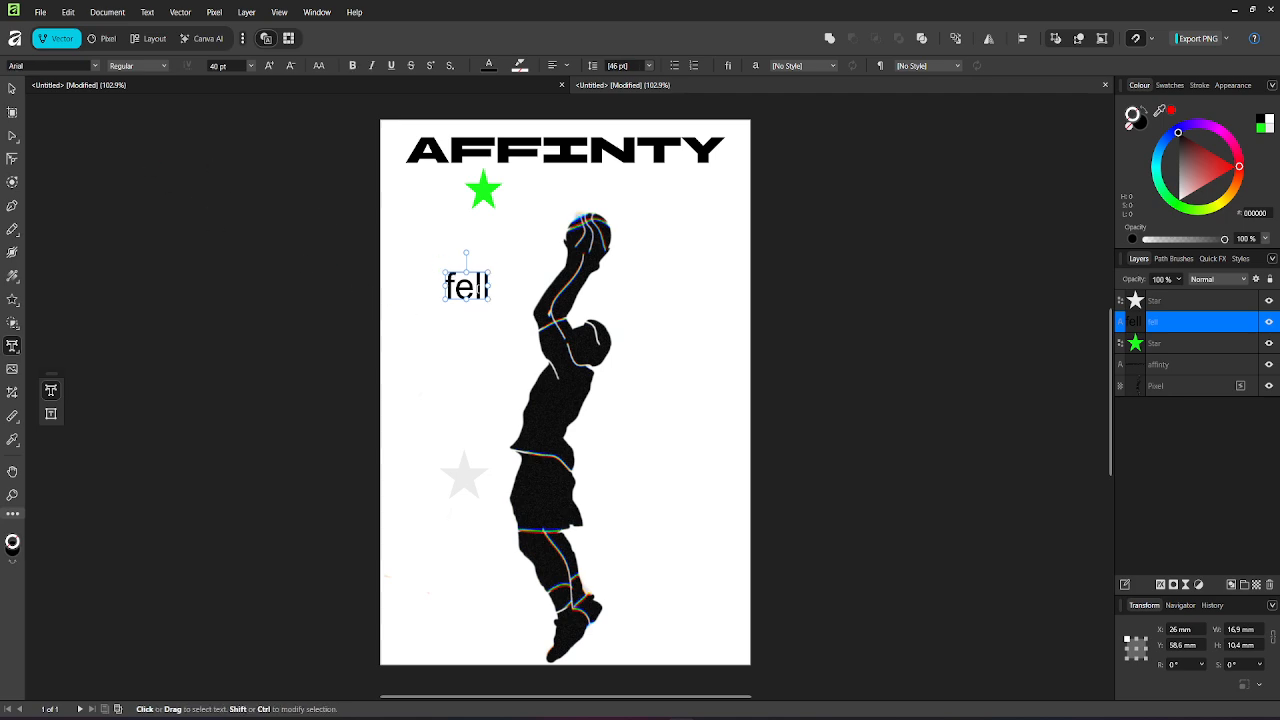
double_click(474, 287)
left_click(97, 66)
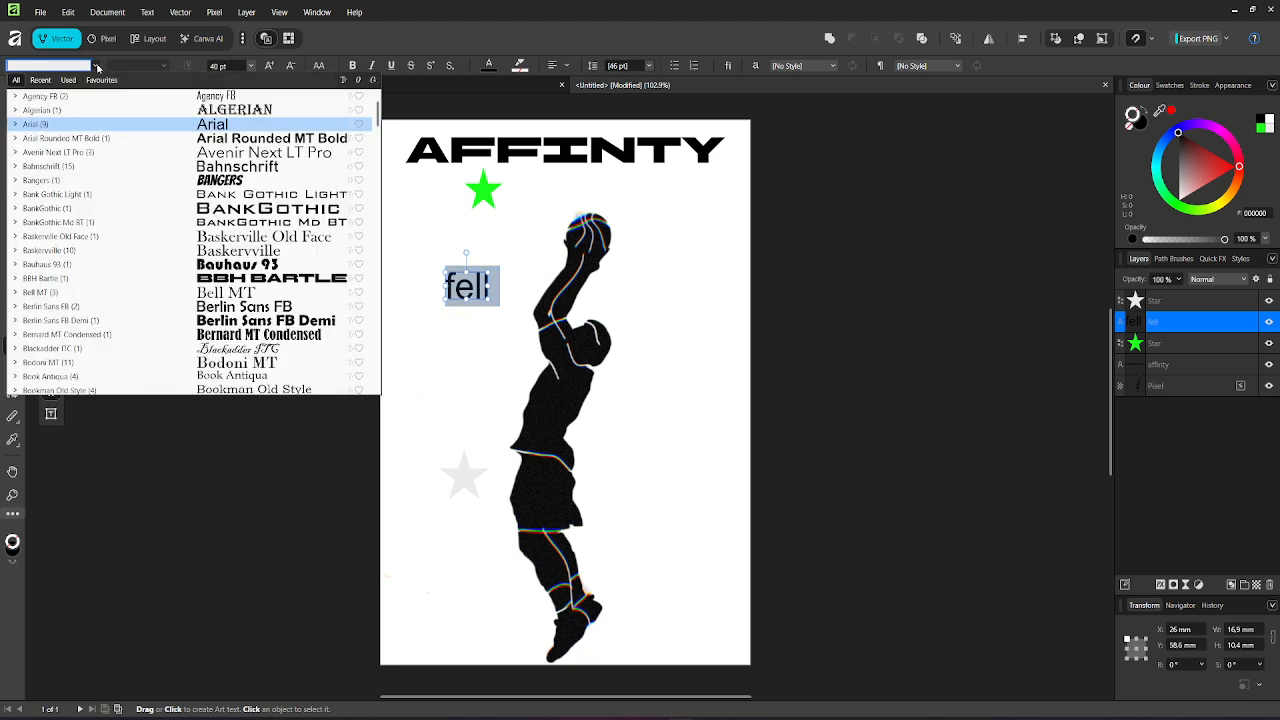
left_click(155, 181)
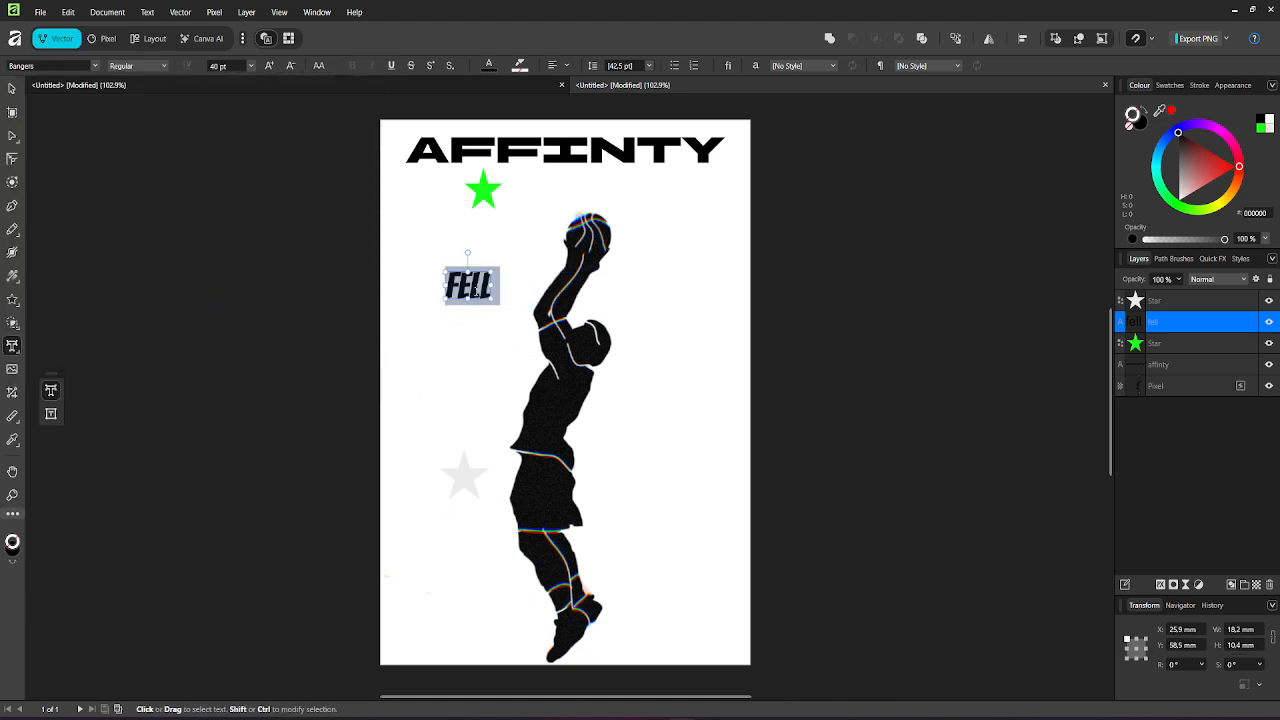
key("Escape")
left_click_drag(465, 285, 440, 186)
Step: Shrink the green star to about 5.5 × 4.7 mm, place it just after "fell" and recolour it orange (F6B000)
left_click(483, 192)
scroll(437, 181, "up", 1)
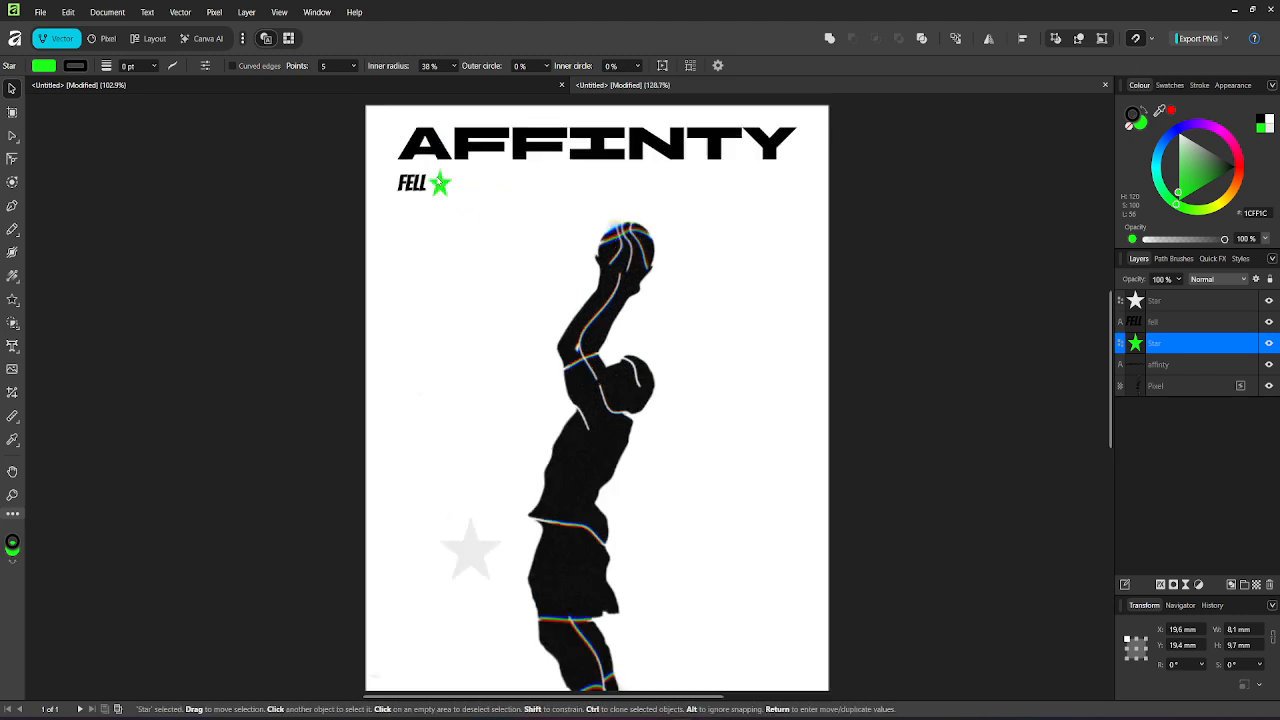
scroll(440, 186, "up", 5)
left_click_drag(496, 143, 461, 208)
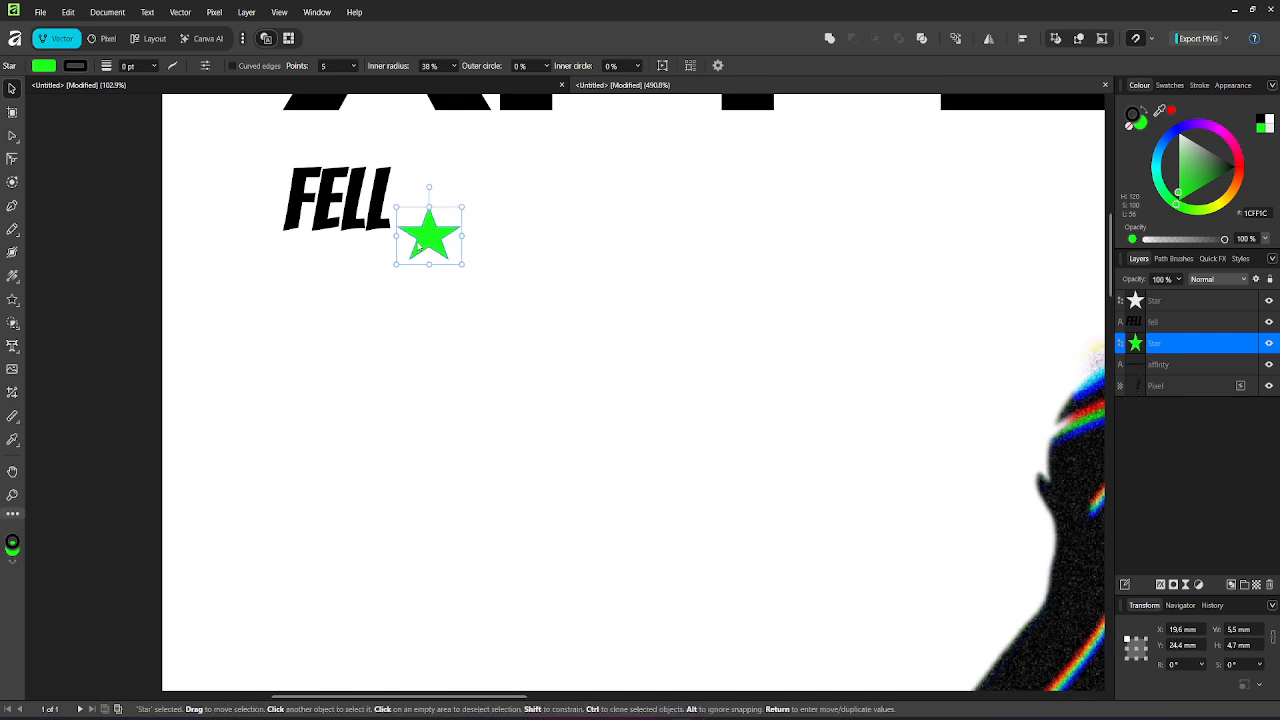
left_click_drag(419, 246, 434, 211)
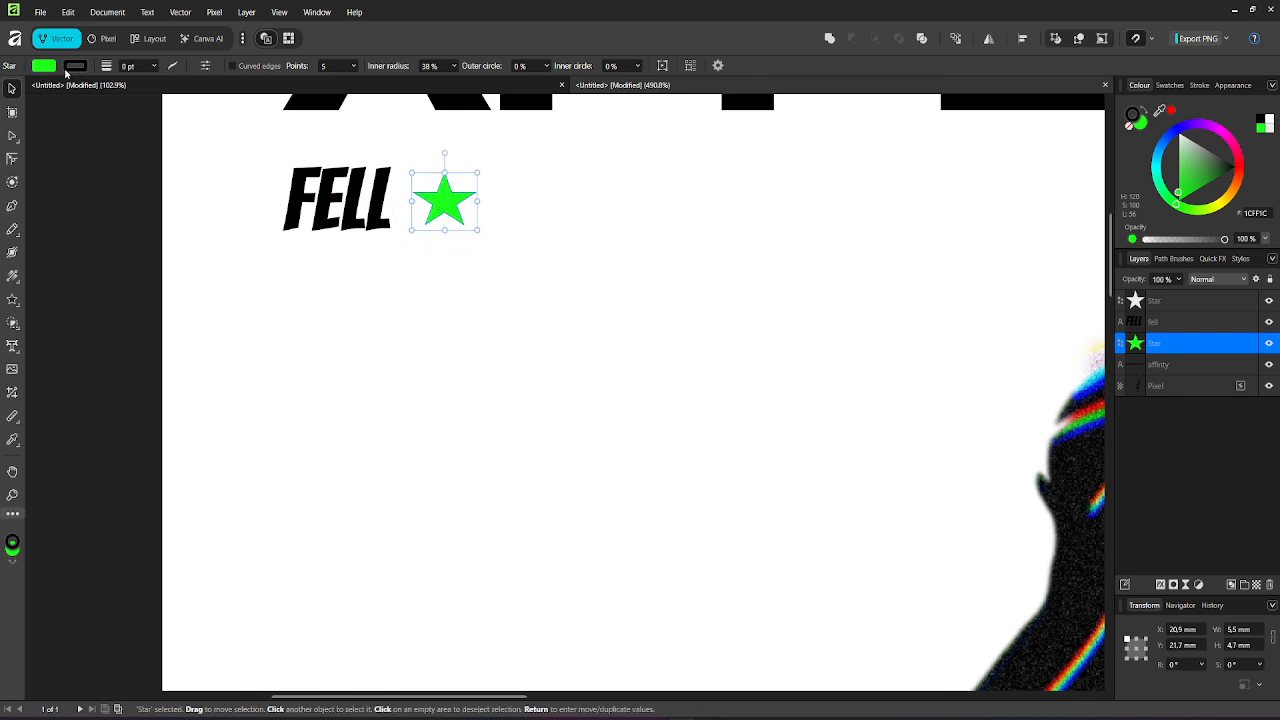
left_click(43, 66)
left_click_drag(103, 187, 40, 196)
Step: Duplicate the "fell" text to the other side of the orange star and change the copy to "basketball"
left_click(309, 214)
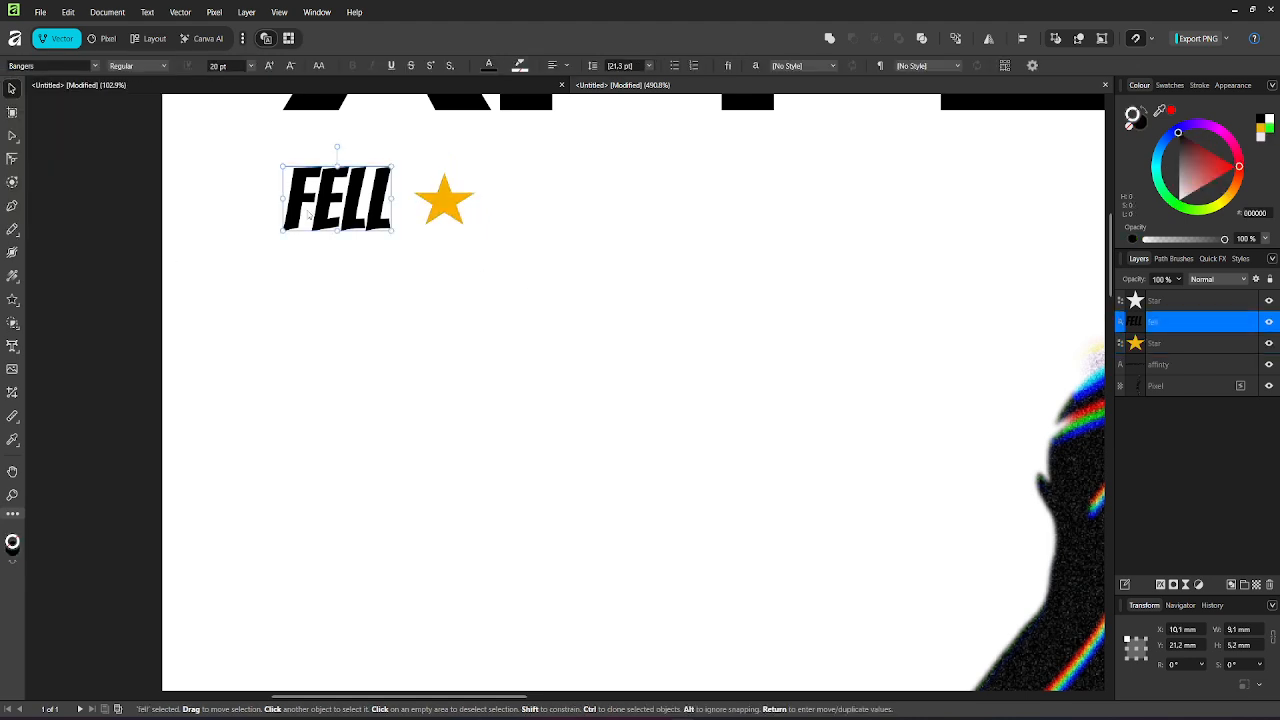
key("ctrl+j")
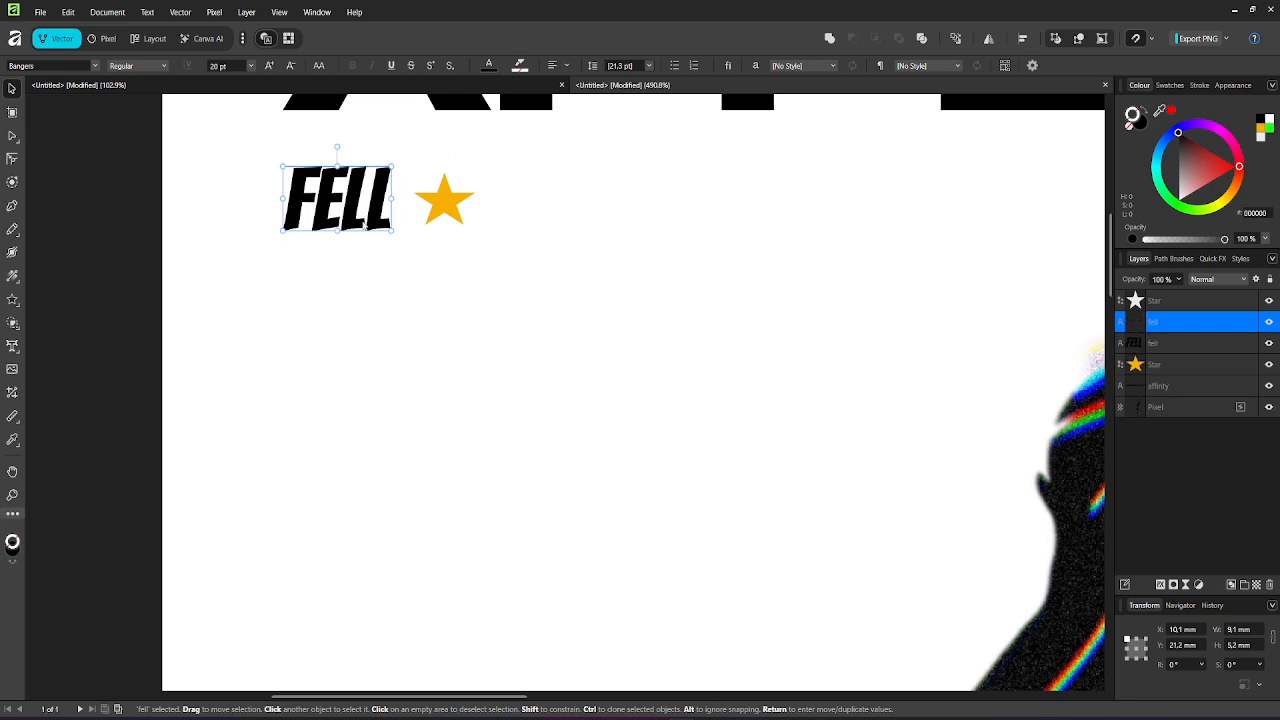
left_click_drag(352, 208, 577, 208)
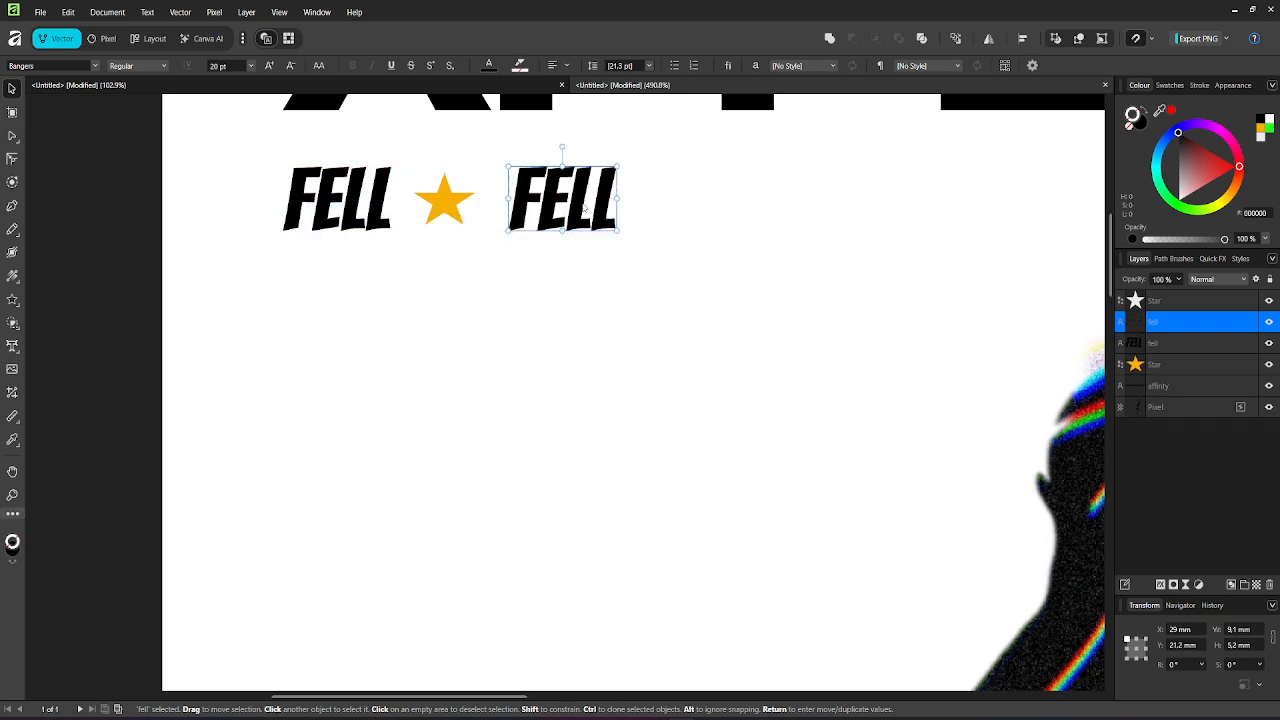
double_click(589, 200)
type("basketbal")
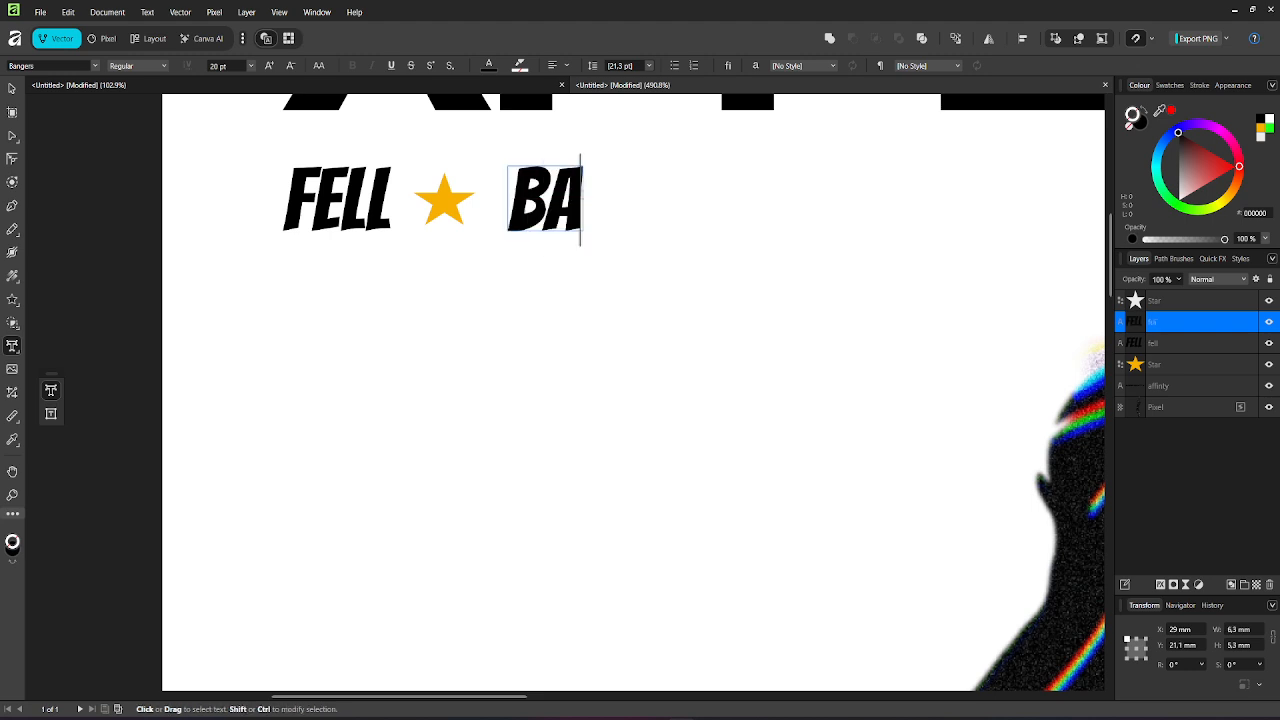
type("l")
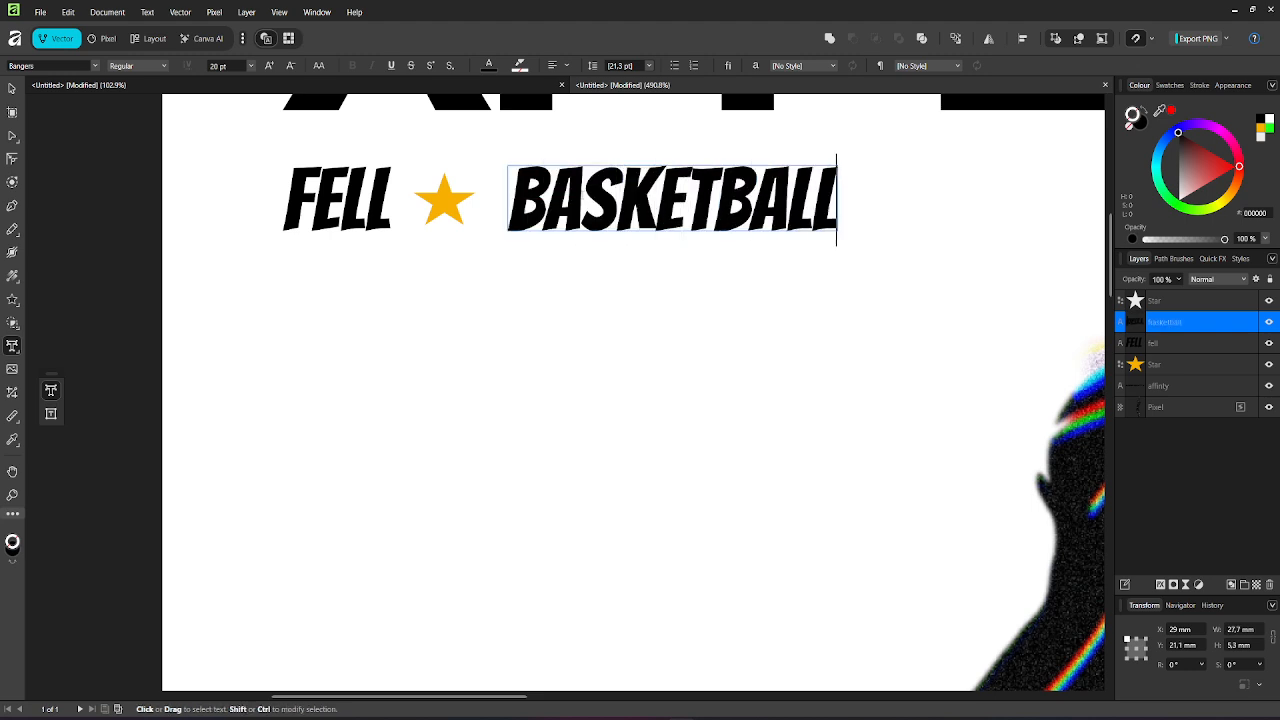
key("Escape")
left_click(10, 88)
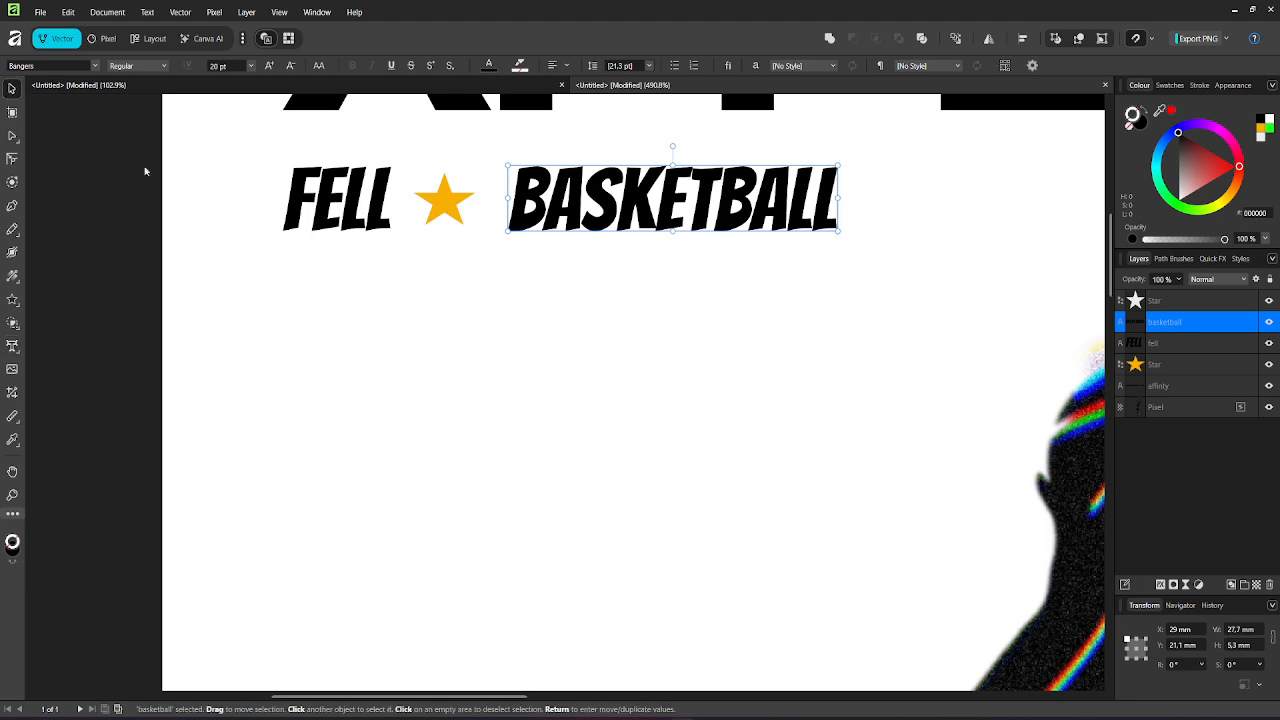
Step: Nudge the "basketball" text closer to the orange star, to an X position of about 28.1 mm
left_click(671, 351)
scroll(669, 354, "down", 2)
scroll(671, 354, "up", 1)
scroll(700, 355, "down", 3)
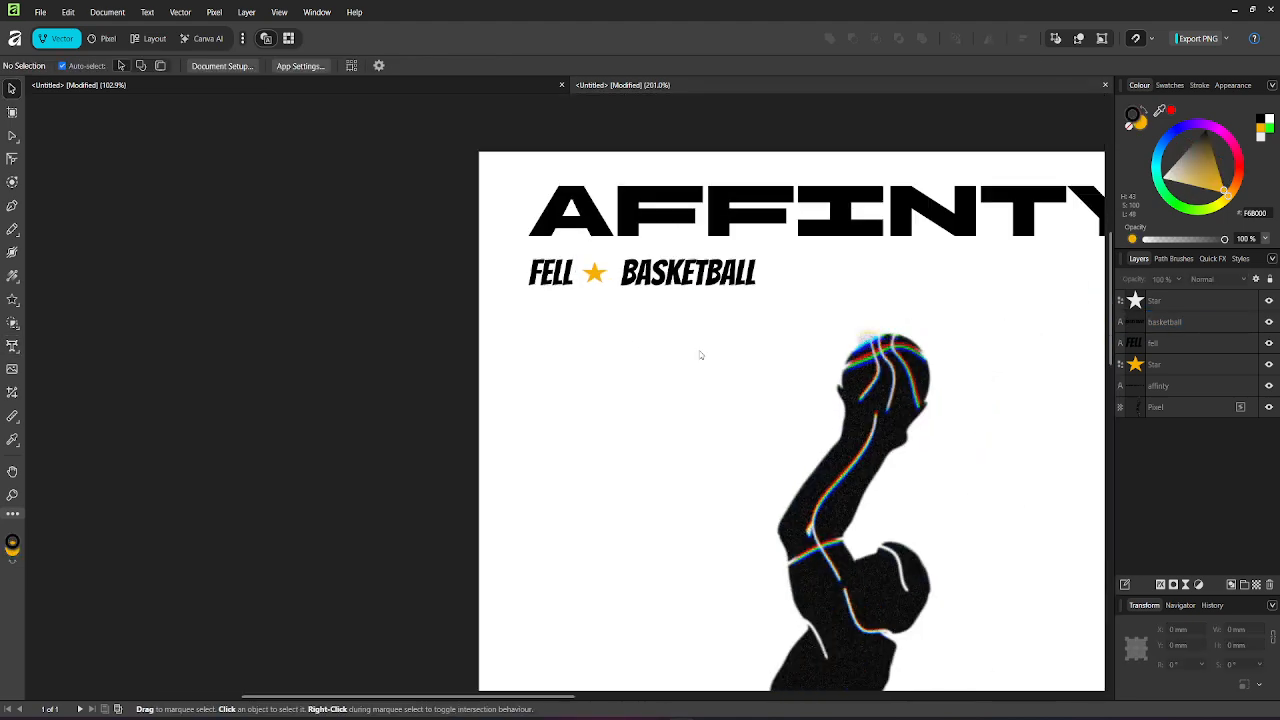
mouse_move(687, 285)
left_mouse_down()
mouse_move(666, 284)
mouse_move(683, 280)
left_mouse_up()
left_click(549, 275)
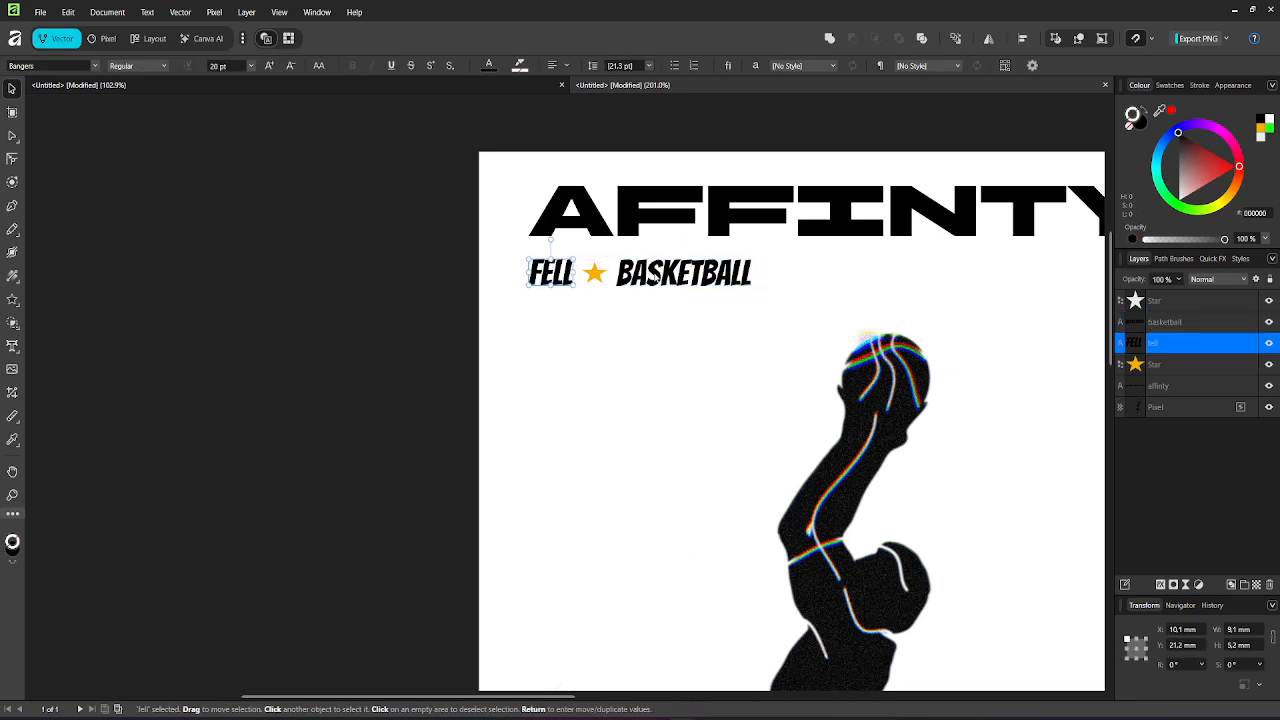
left_click(671, 280)
Step: Place the wrinkled plastic wrap texture image over the poster and scale it to about 148 × 222 mm to cover the page
scroll(900, 471, "down", 2)
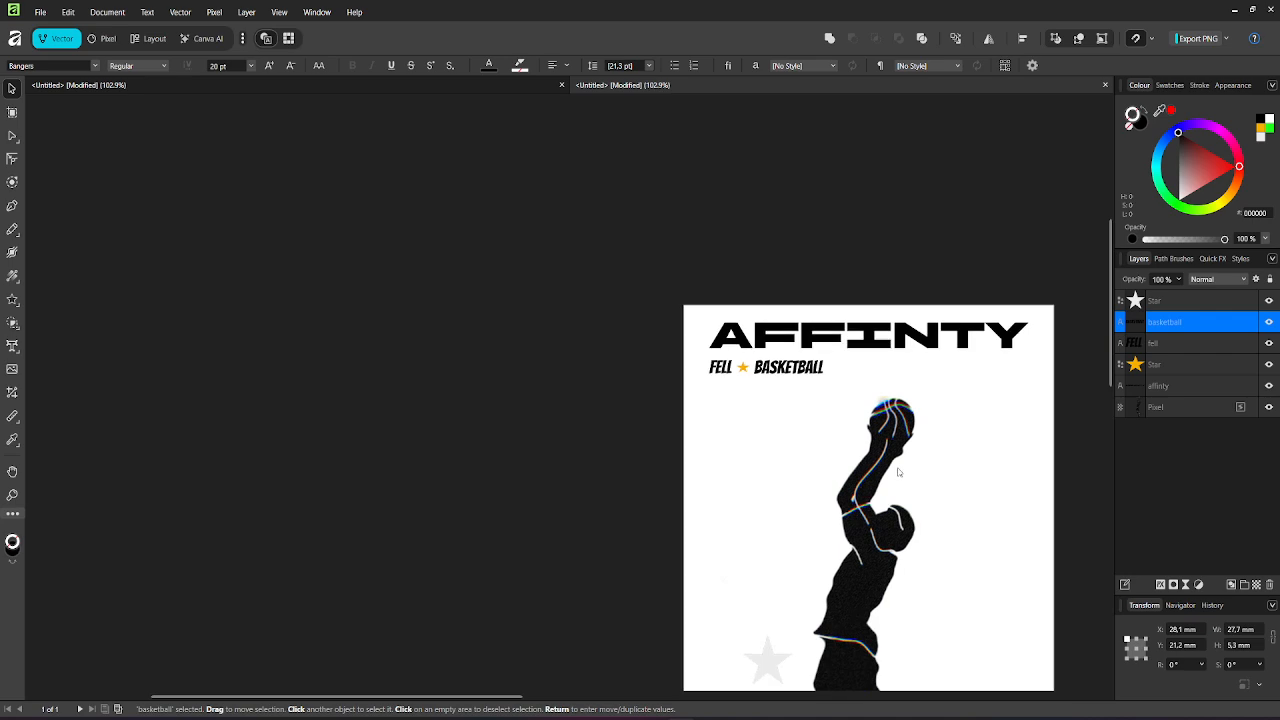
scroll(1030, 488, "down", 1)
scroll(1026, 490, "down", 2)
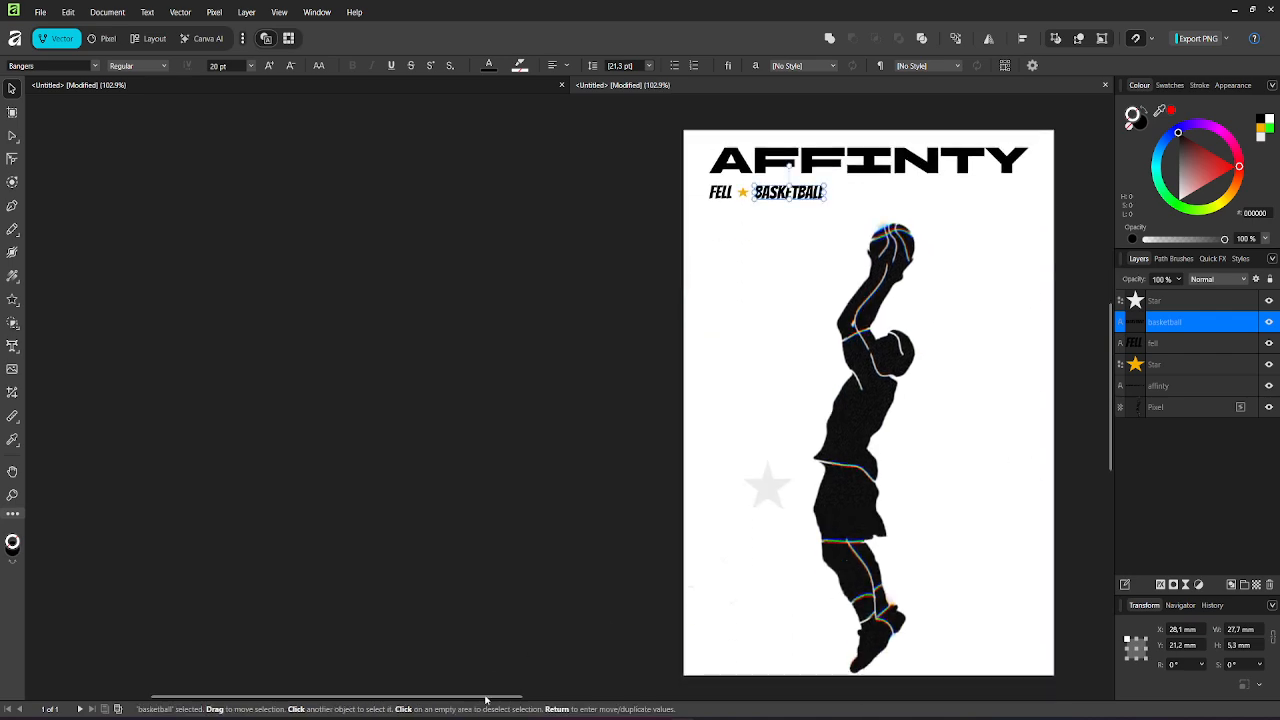
left_click_drag(486, 699, 690, 688)
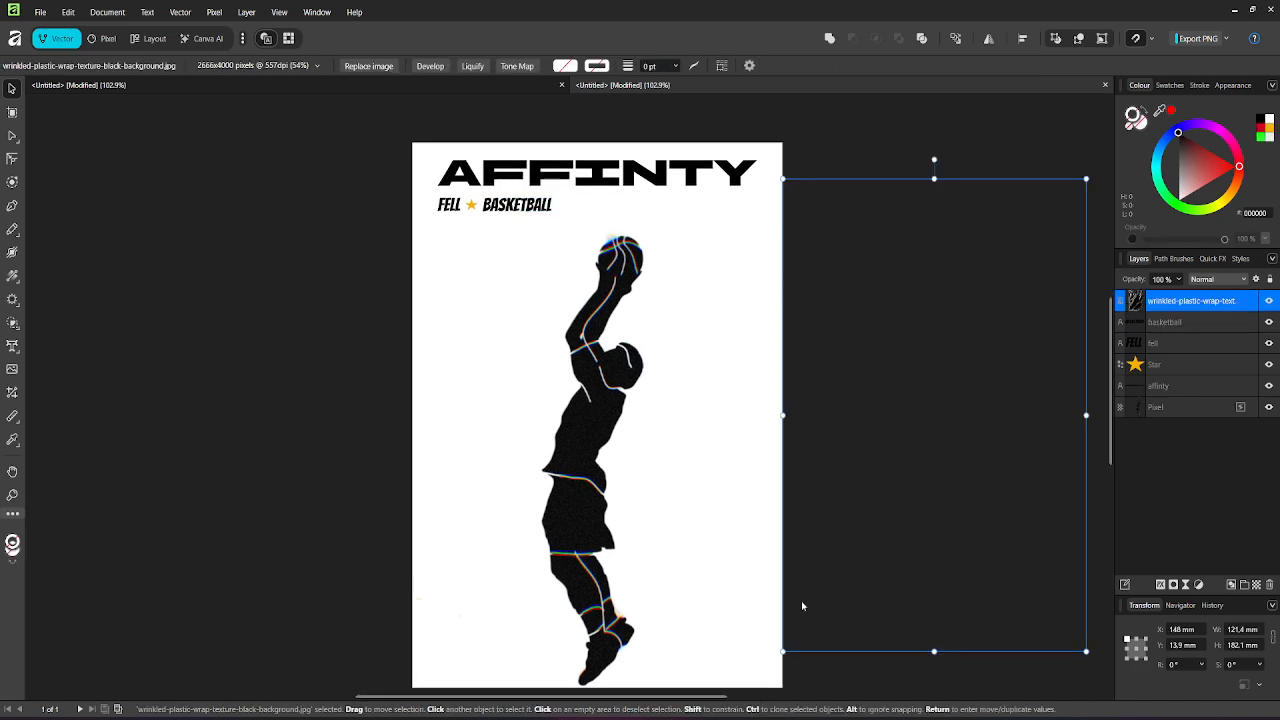
left_click_drag(1013, 303, 645, 276)
scroll(645, 290, "down", 1)
left_click_drag(717, 577, 763, 649)
left_click_drag(764, 376, 781, 358)
scroll(715, 441, "up", 1)
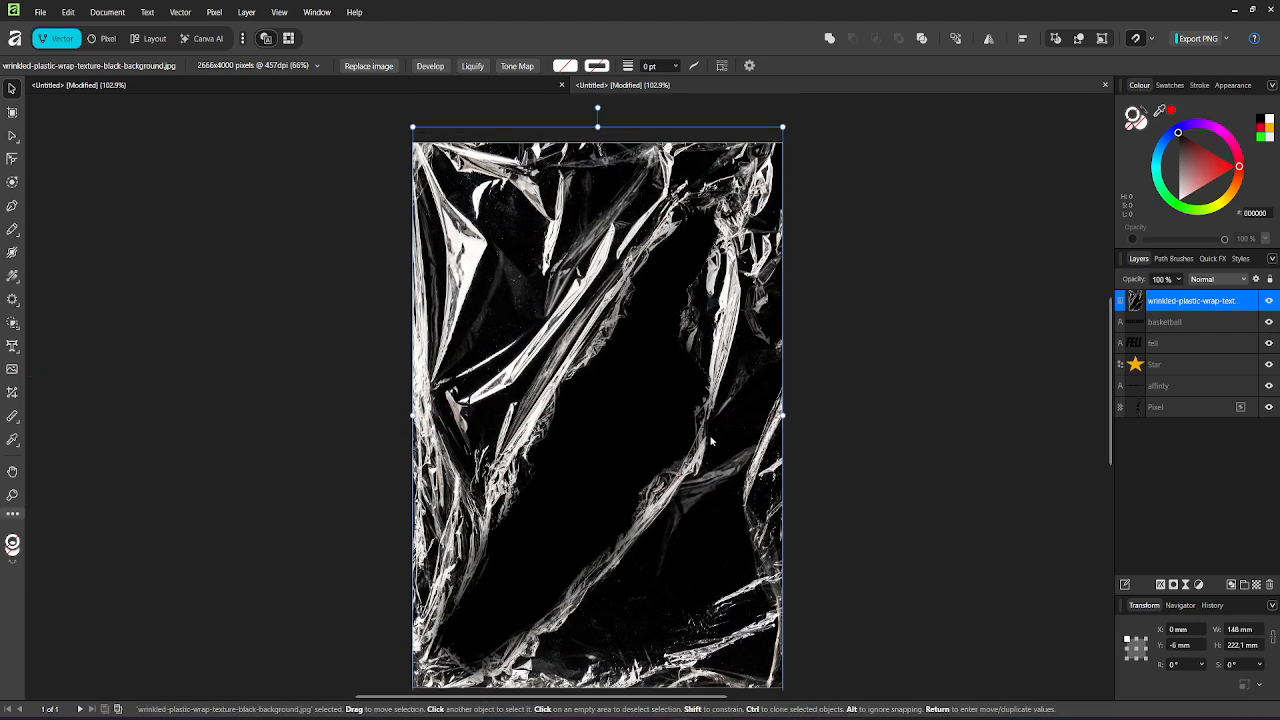
Step: Set the colour to D60031 and begin shaping the texture's blend ranges, lowering source output to 32.8 % and the underlying start to 41.5 %
left_click(1223, 154)
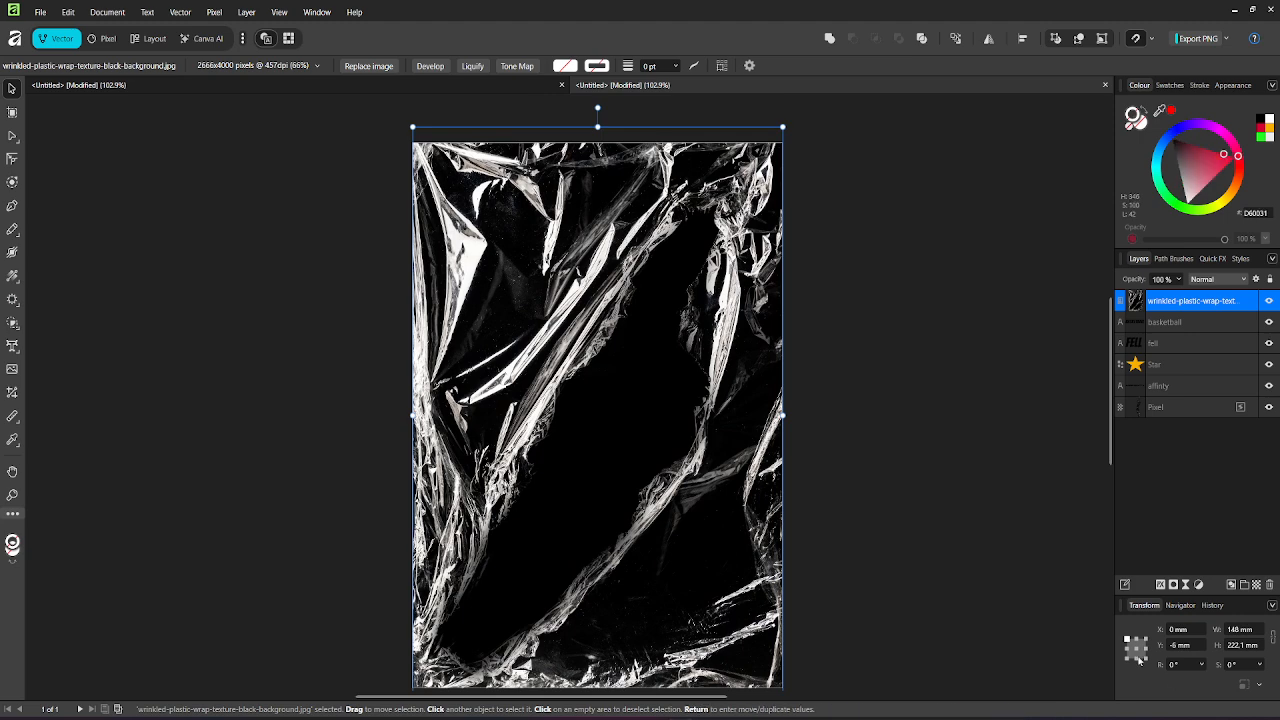
left_click(1257, 281)
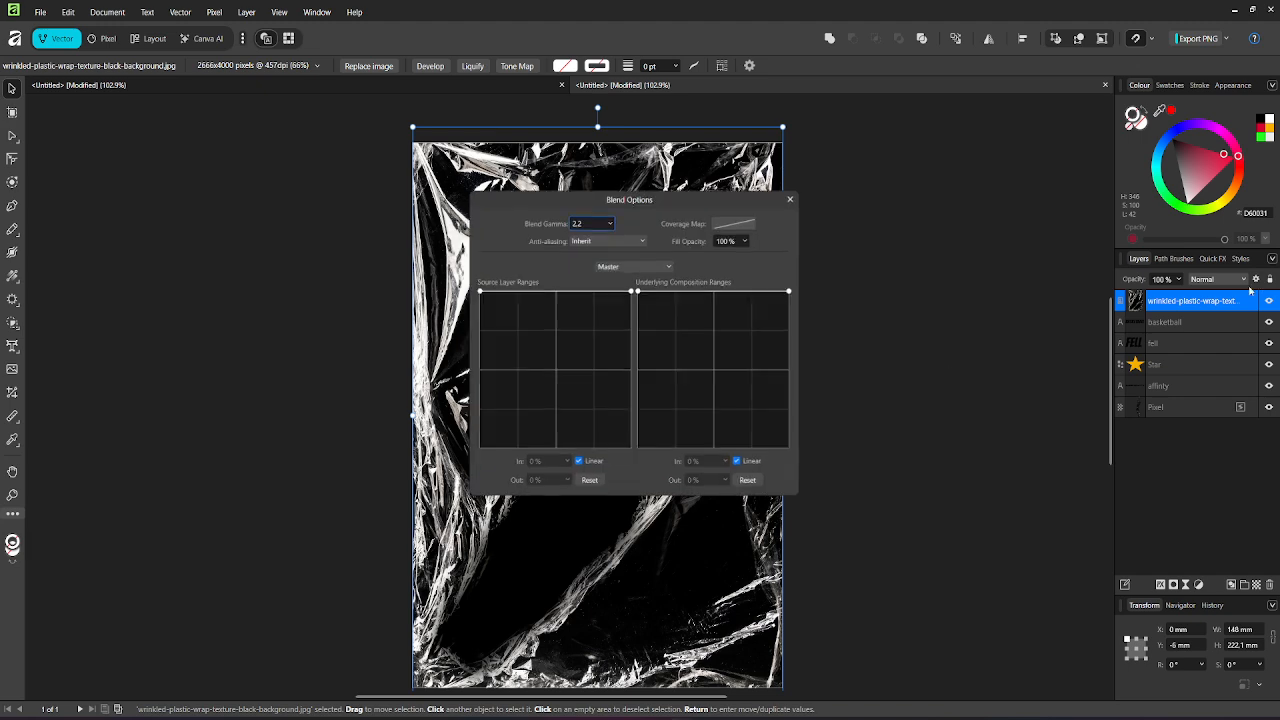
left_click_drag(676, 202, 1007, 252)
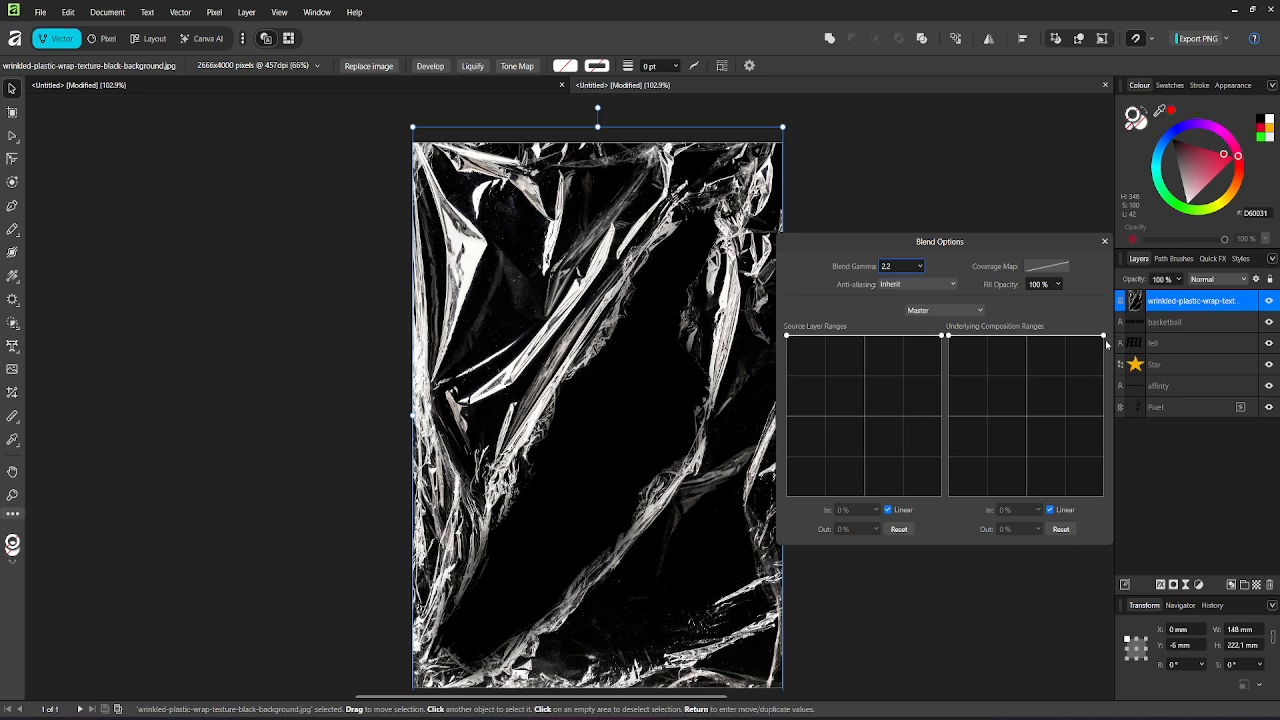
left_click_drag(1052, 337, 1031, 421)
left_click_drag(943, 336, 839, 443)
left_click_drag(1103, 336, 1054, 374)
left_click(949, 335)
left_click_drag(949, 335, 955, 431)
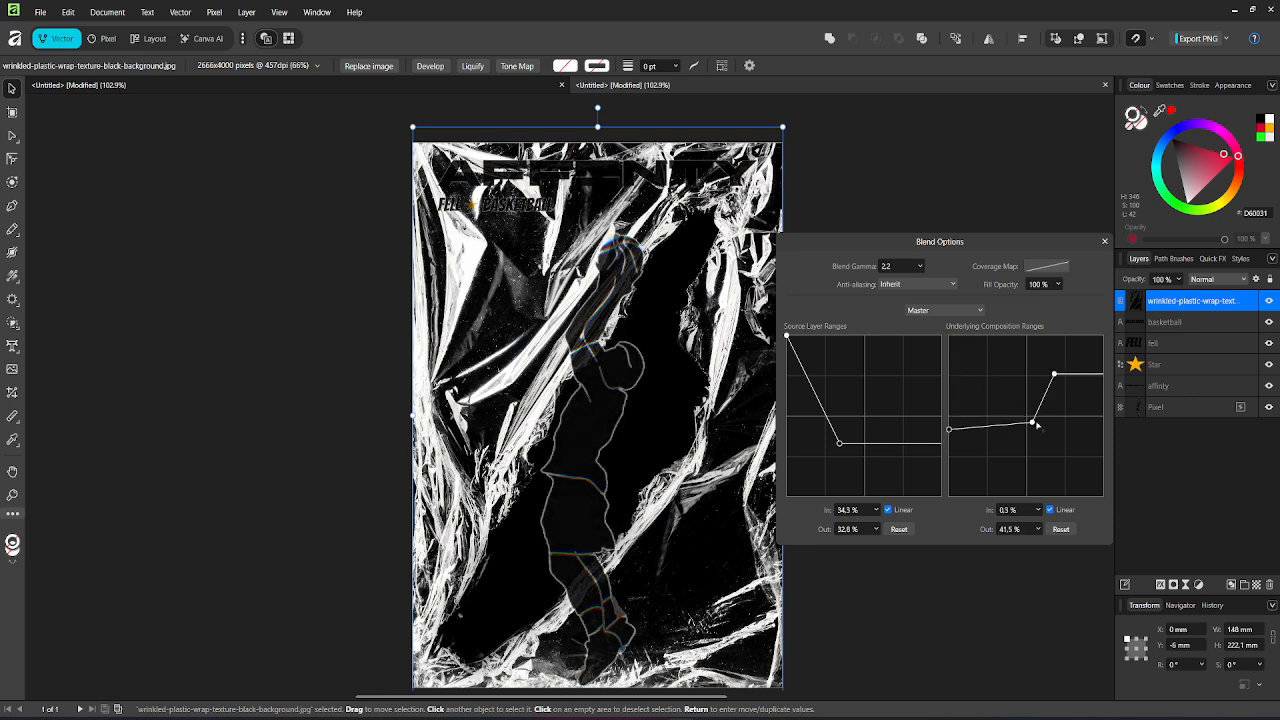
Step: Refine the texture's blend ranges, dropping source output to 4 % at 35.6 % input and raising underlying output to 70.3 % and 84.2 %
left_click_drag(1033, 422, 1009, 393)
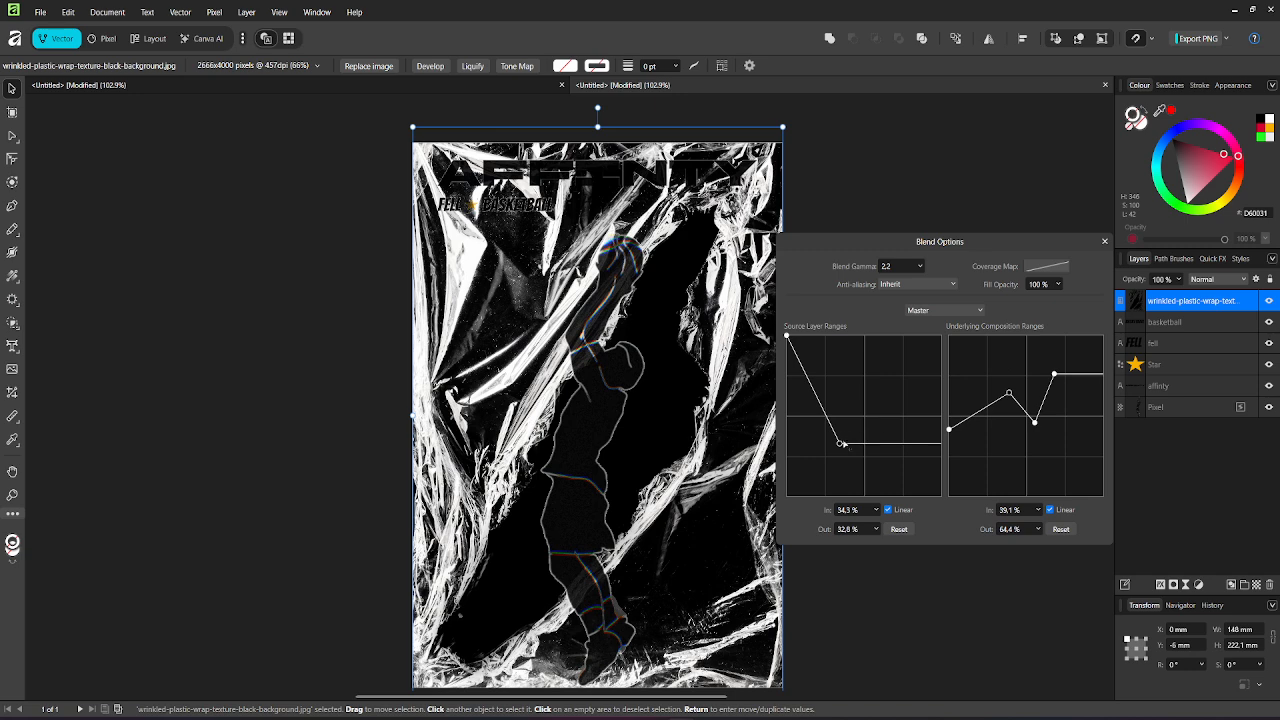
left_click_drag(787, 333, 842, 490)
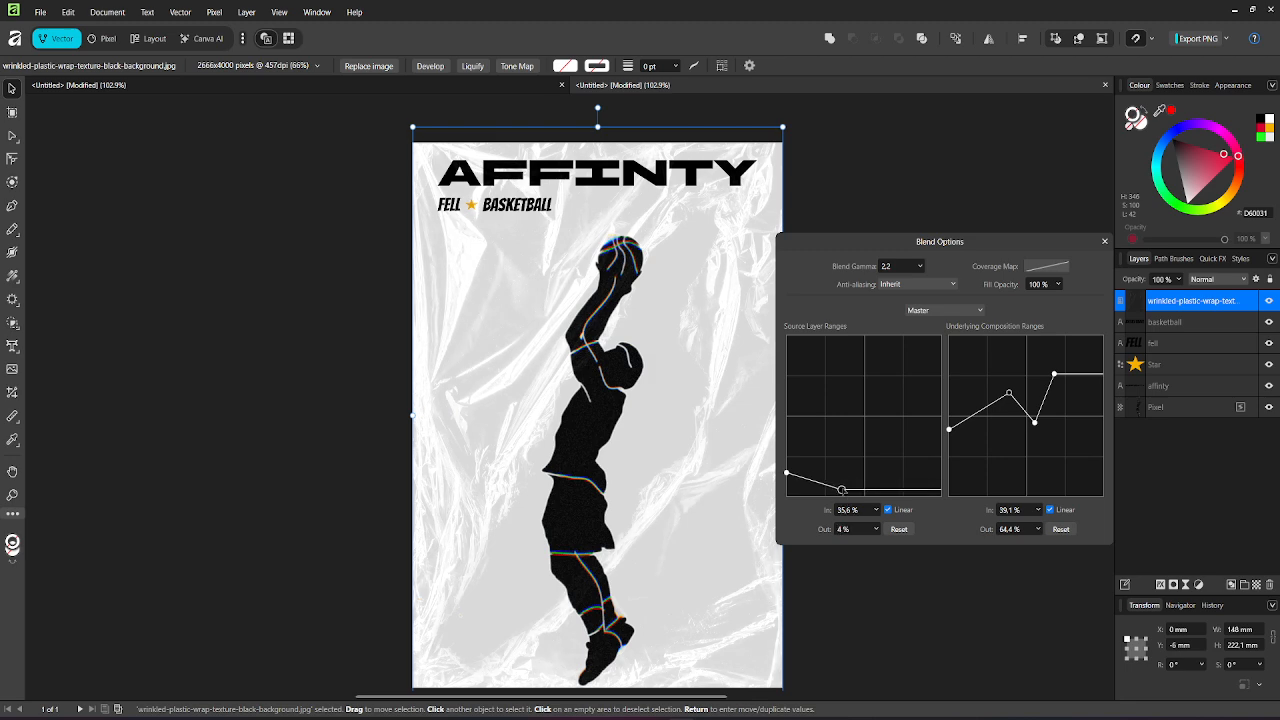
left_click_drag(1030, 425, 975, 383)
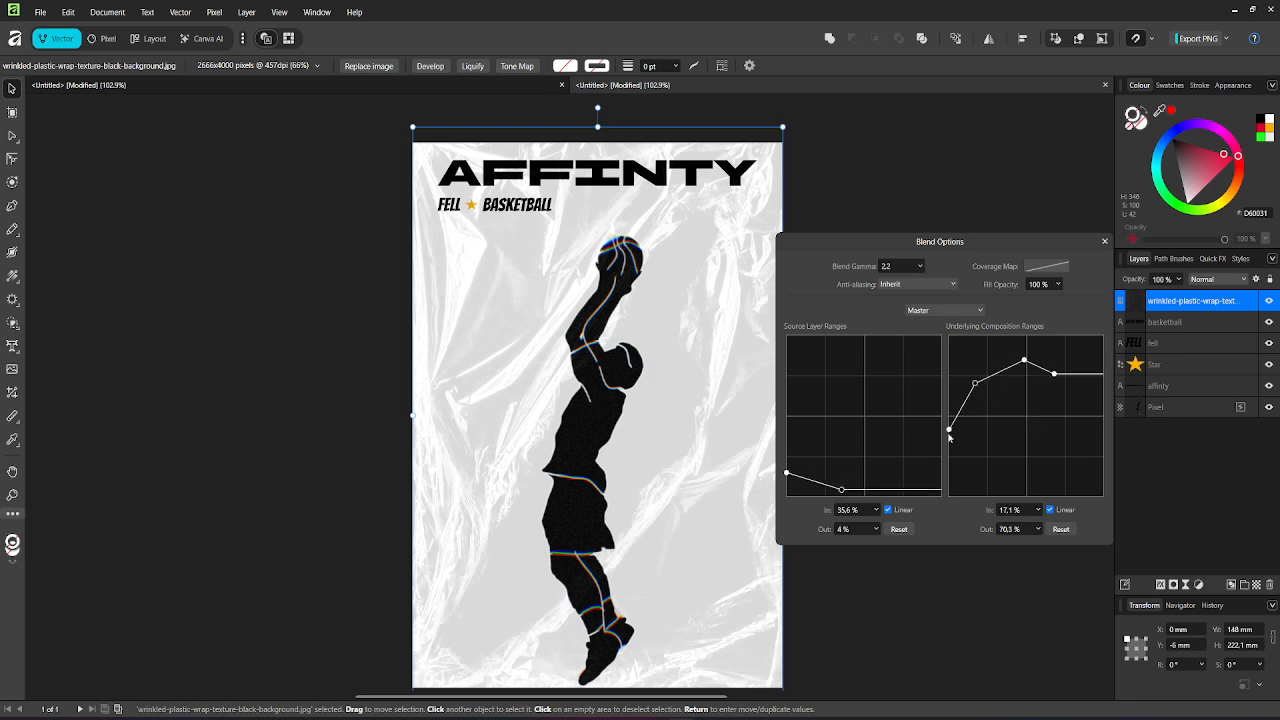
left_click_drag(949, 431, 949, 441)
left_click_drag(1055, 376, 1068, 361)
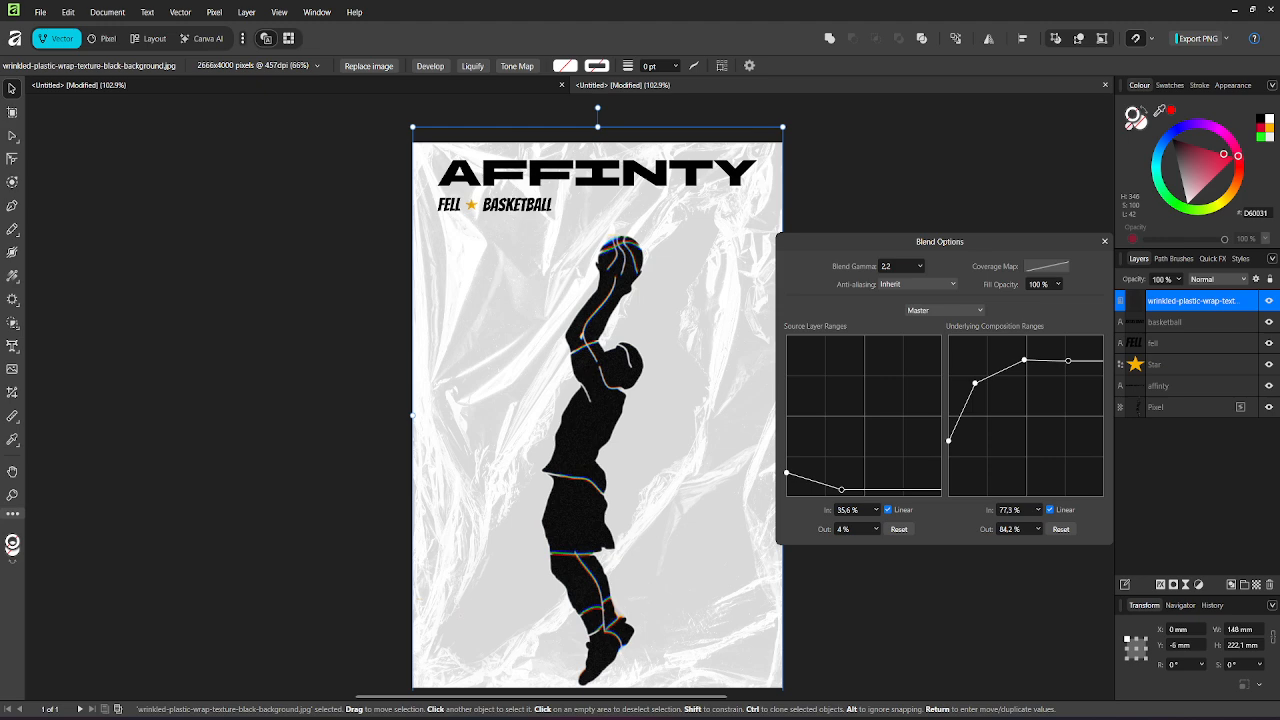
left_click(1104, 241)
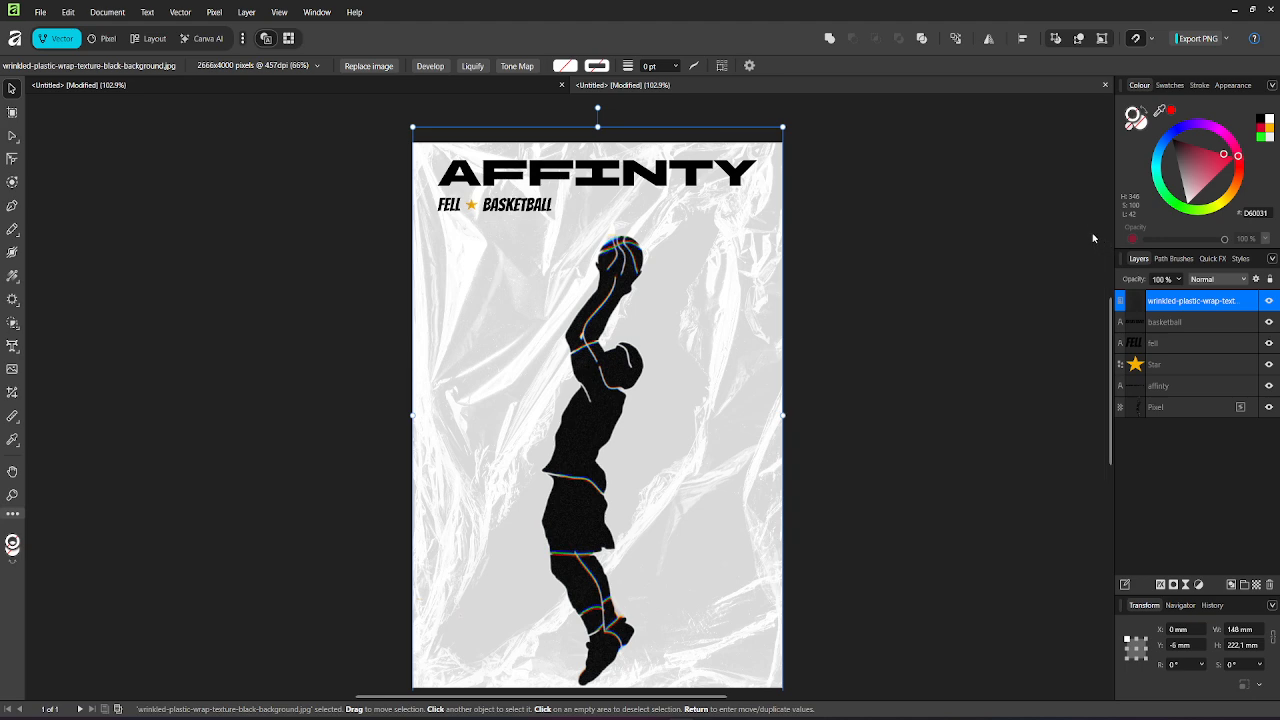
left_click(824, 480)
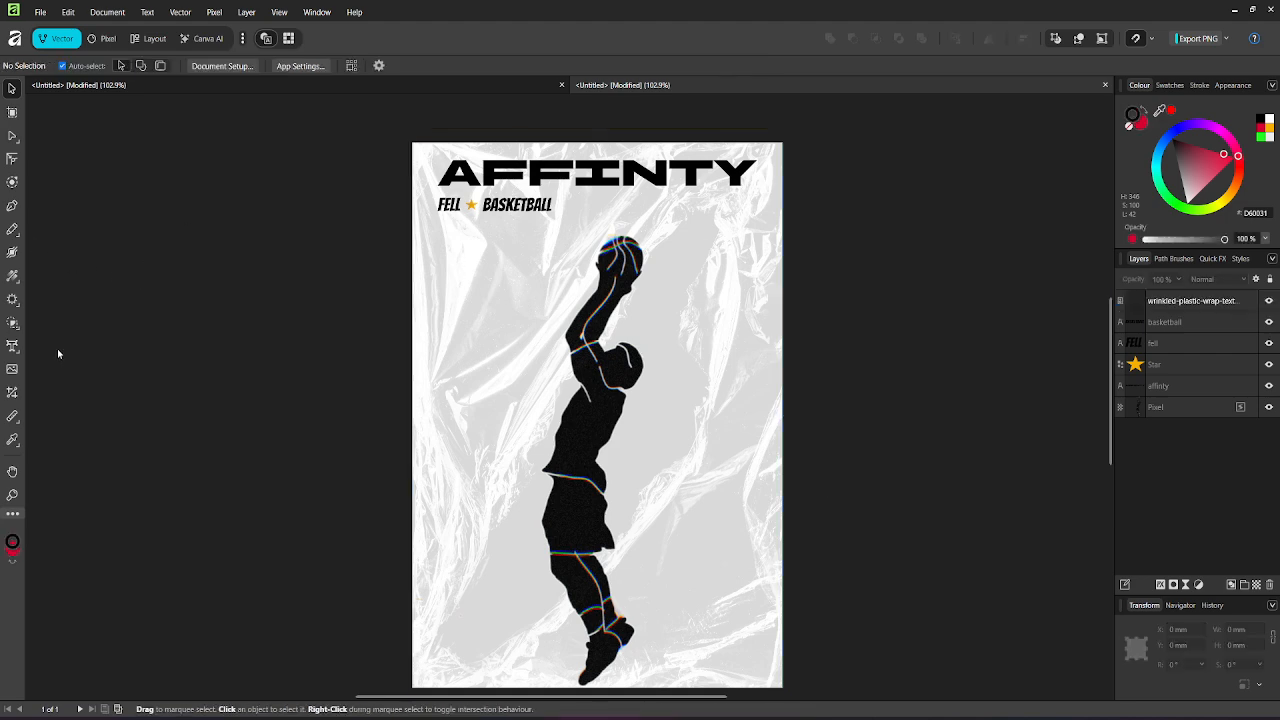
Step: Draw four stacked crimson rounded rectangles, each about 70 × 15 mm, extending past the poster's left edge
left_click(13, 306)
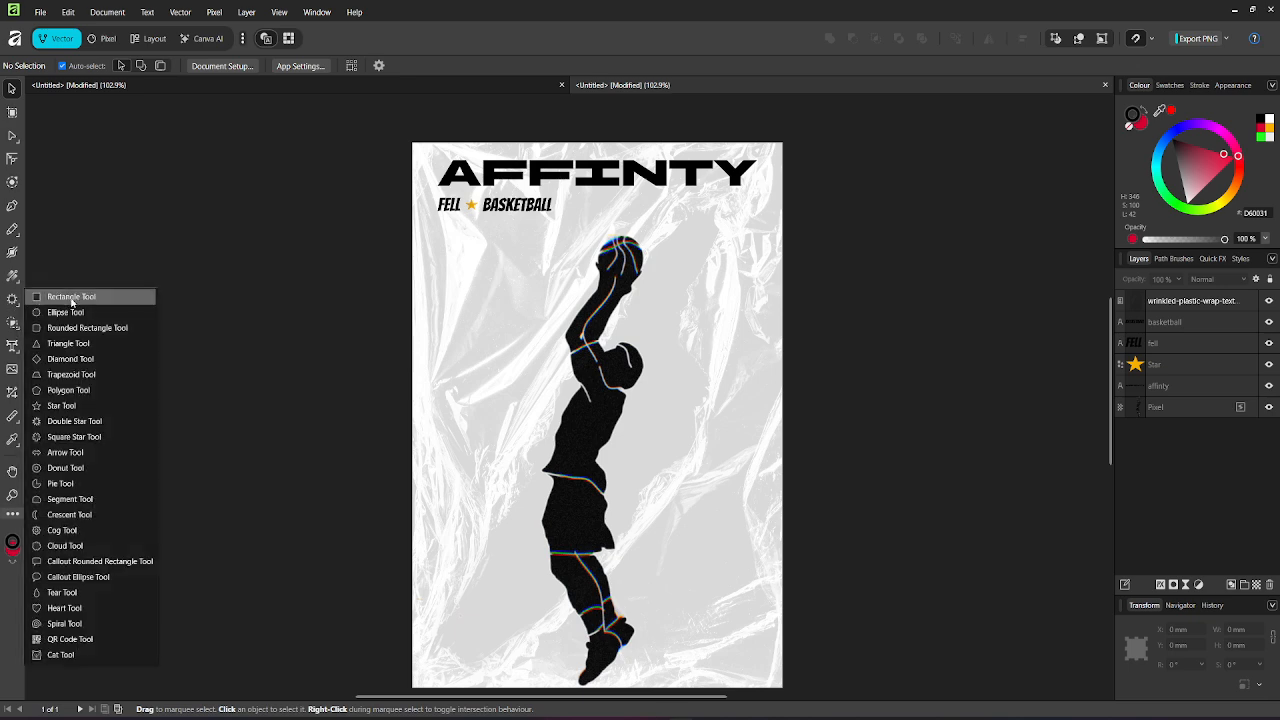
left_click(87, 327)
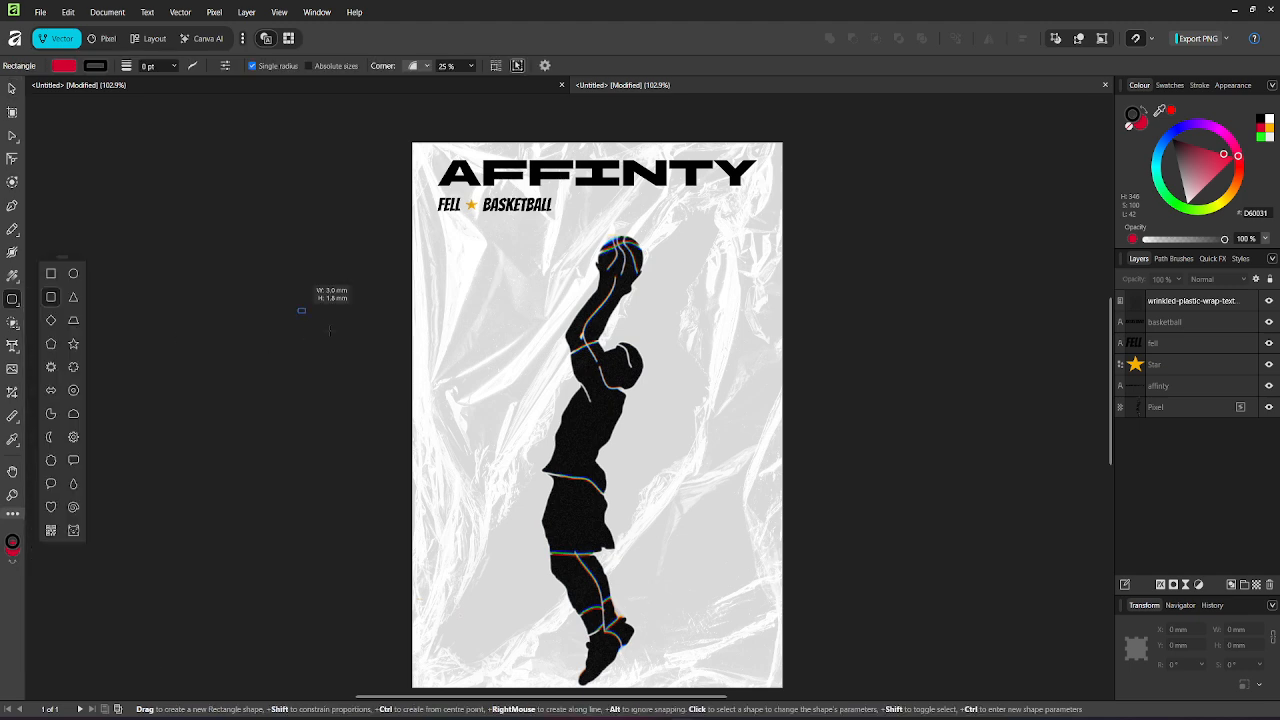
left_click_drag(329, 330, 471, 346)
left_click_drag(298, 367, 471, 404)
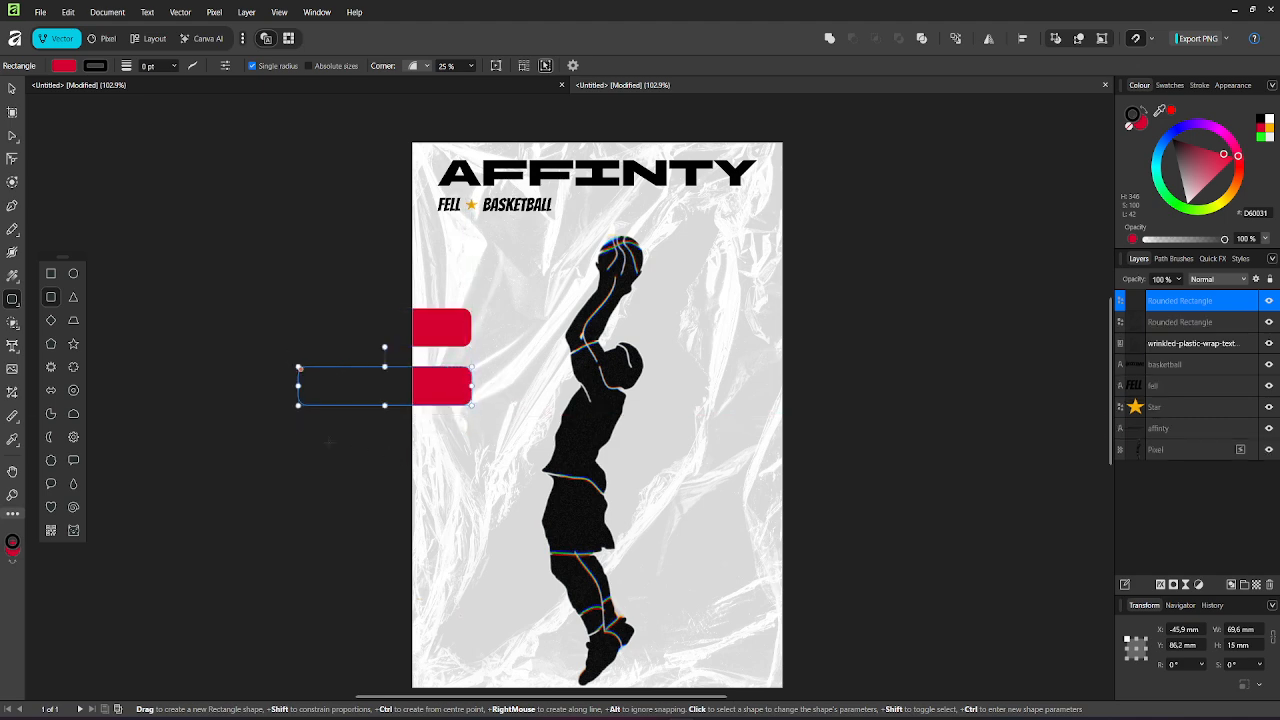
left_click_drag(298, 439, 458, 468)
left_click_drag(471, 481, 471, 480)
left_click_drag(298, 522, 473, 563)
left_click(10, 89)
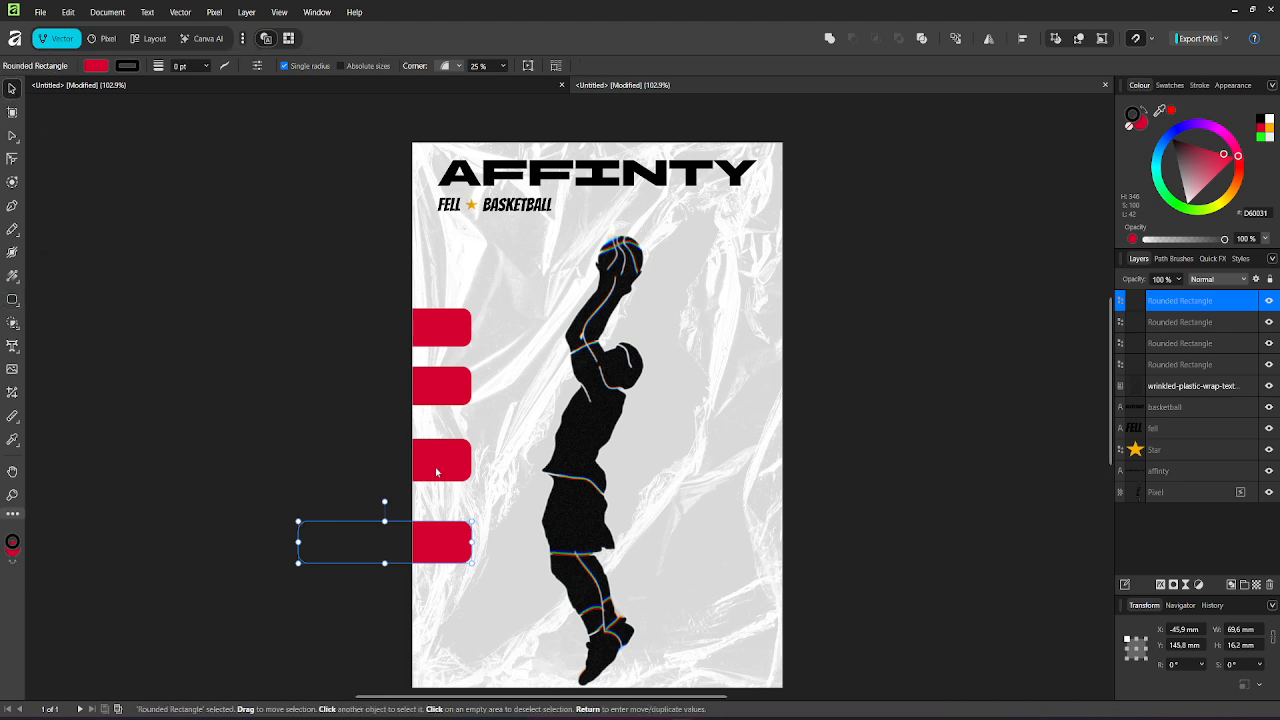
Step: Move the two lower rounded rectangles up and the uppermost to a Y position of 62.4 mm to even out their spacing
left_click_drag(436, 472, 426, 460)
left_click(447, 516)
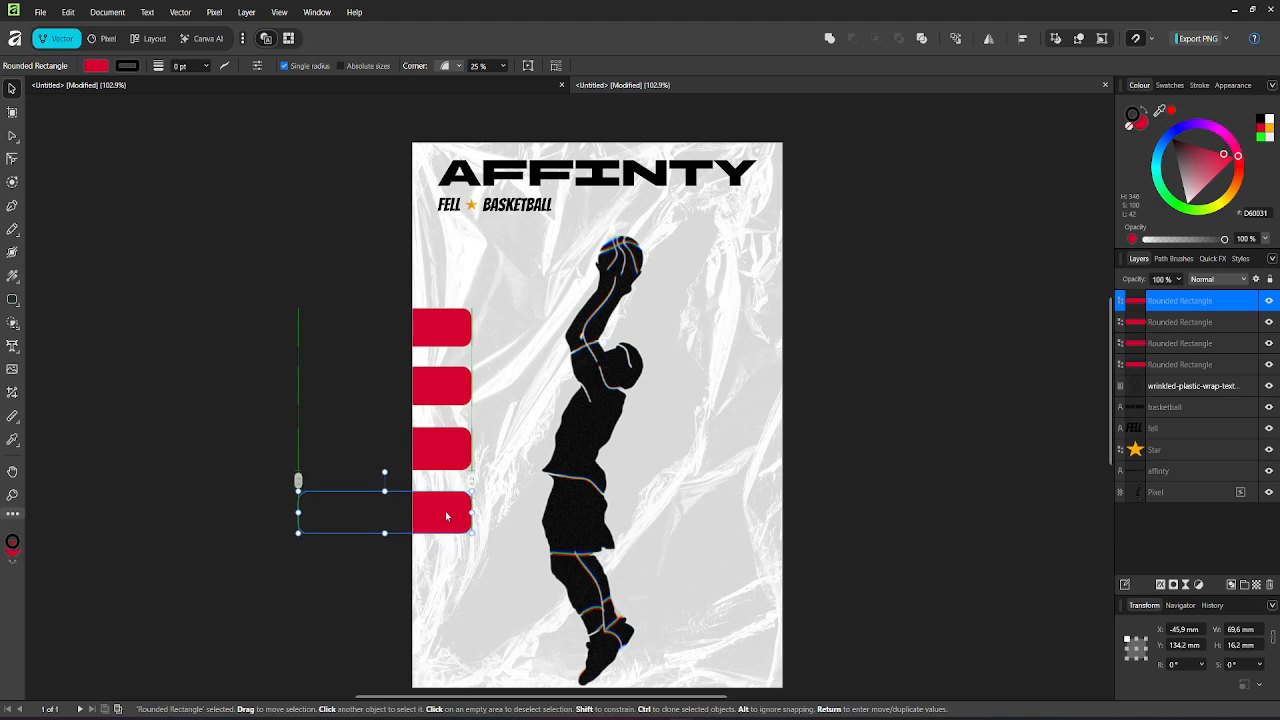
left_click(320, 330)
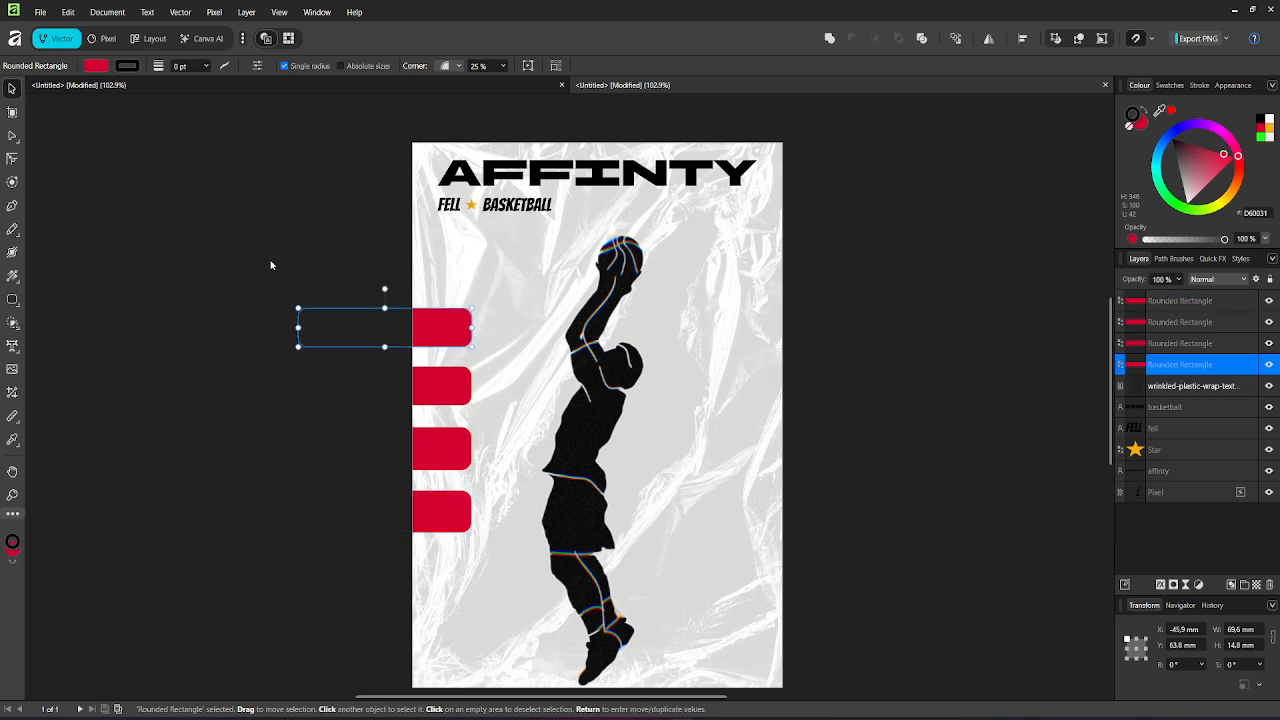
left_click_drag(270, 265, 474, 580)
left_click(231, 346)
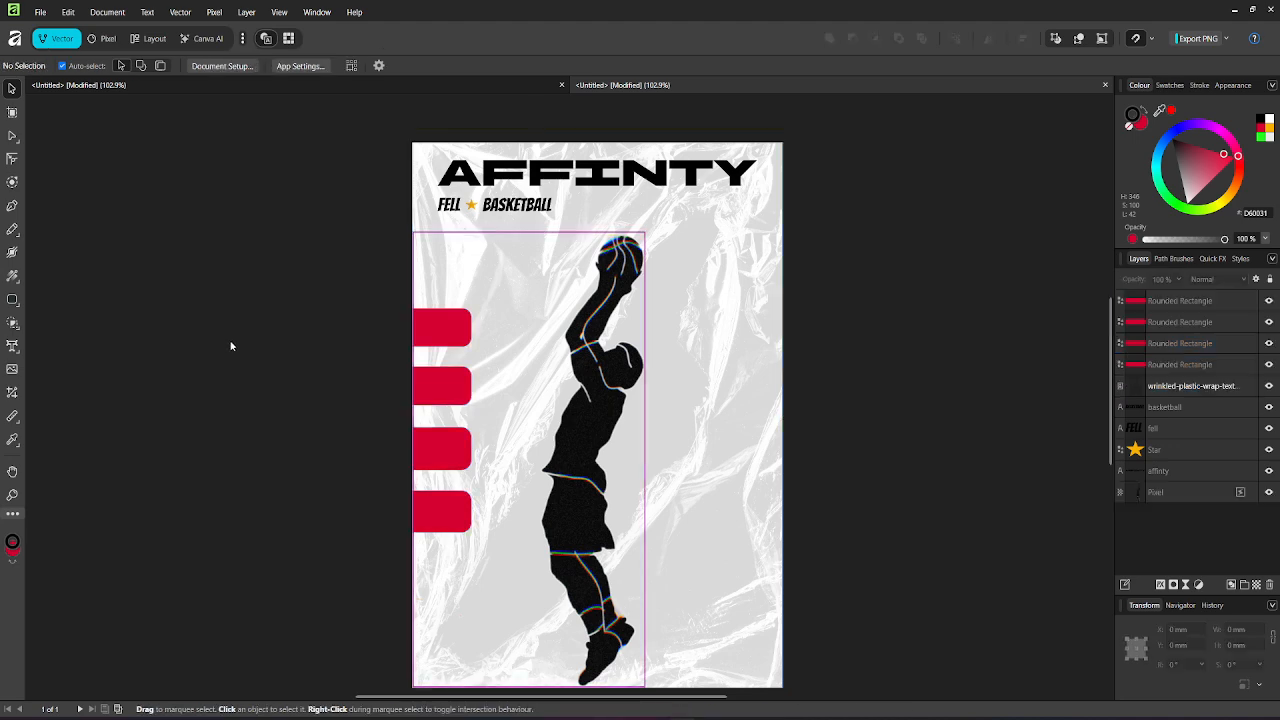
left_click(340, 328)
Step: Duplicate the rounded rectangles to the poster's right edge to form a column of four roughly level with the left ones
left_click_drag(454, 377, 833, 398)
key("ctrl+j")
key("ctrl+j")
key("ctrl+v")
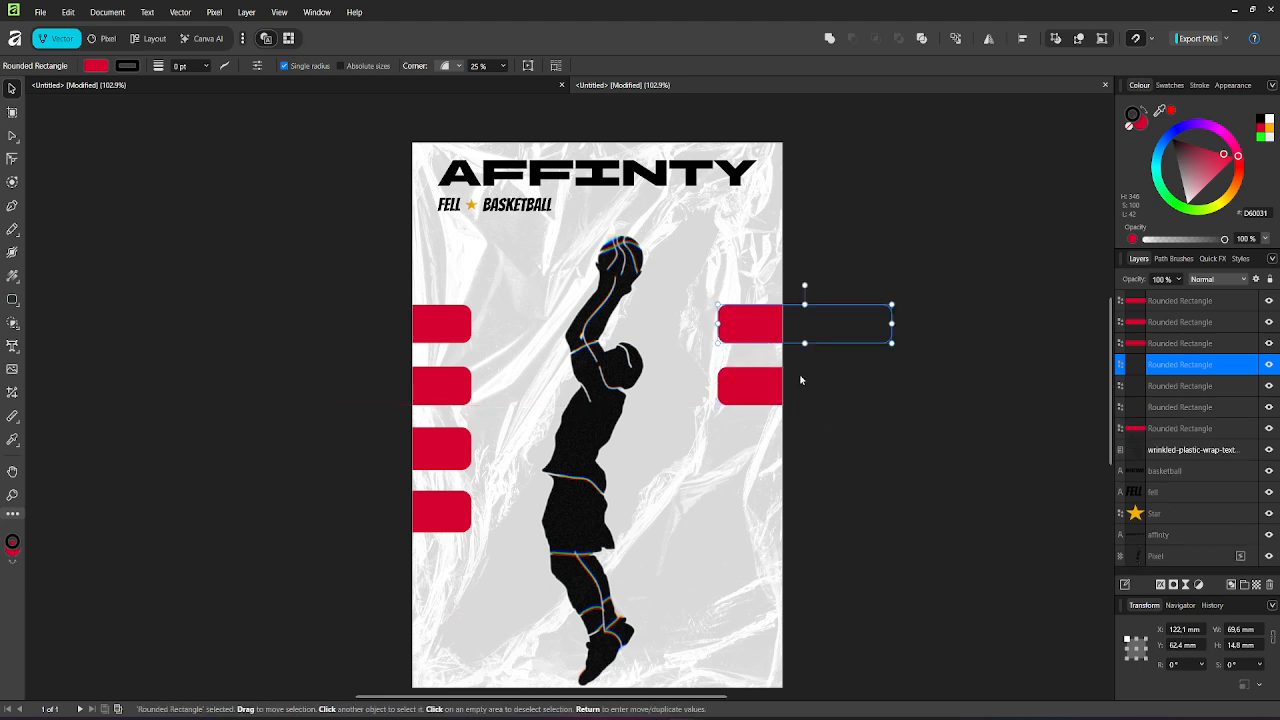
left_click_drag(806, 337, 822, 528)
left_click(973, 427)
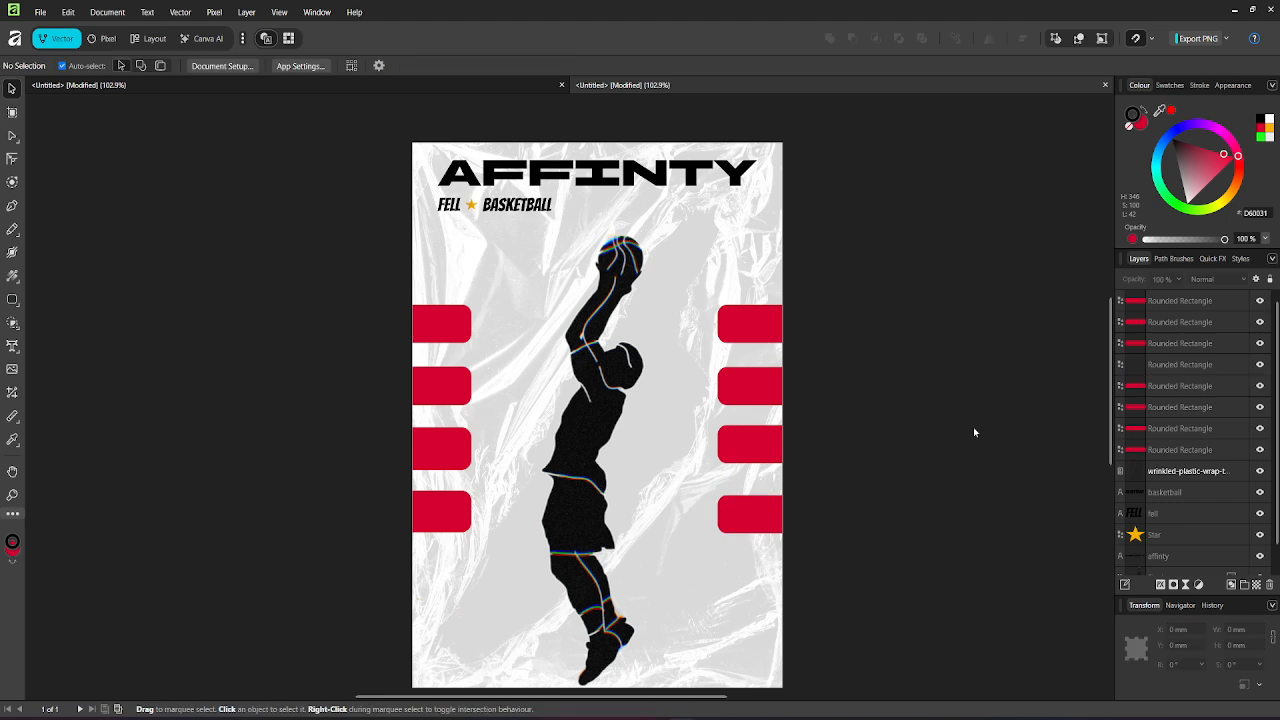
Step: Add a live Depth of Field Blur centred off the page's left side with radius 2.6 px, vibrance 30 % and clarity 0.9 px
left_click(214, 12)
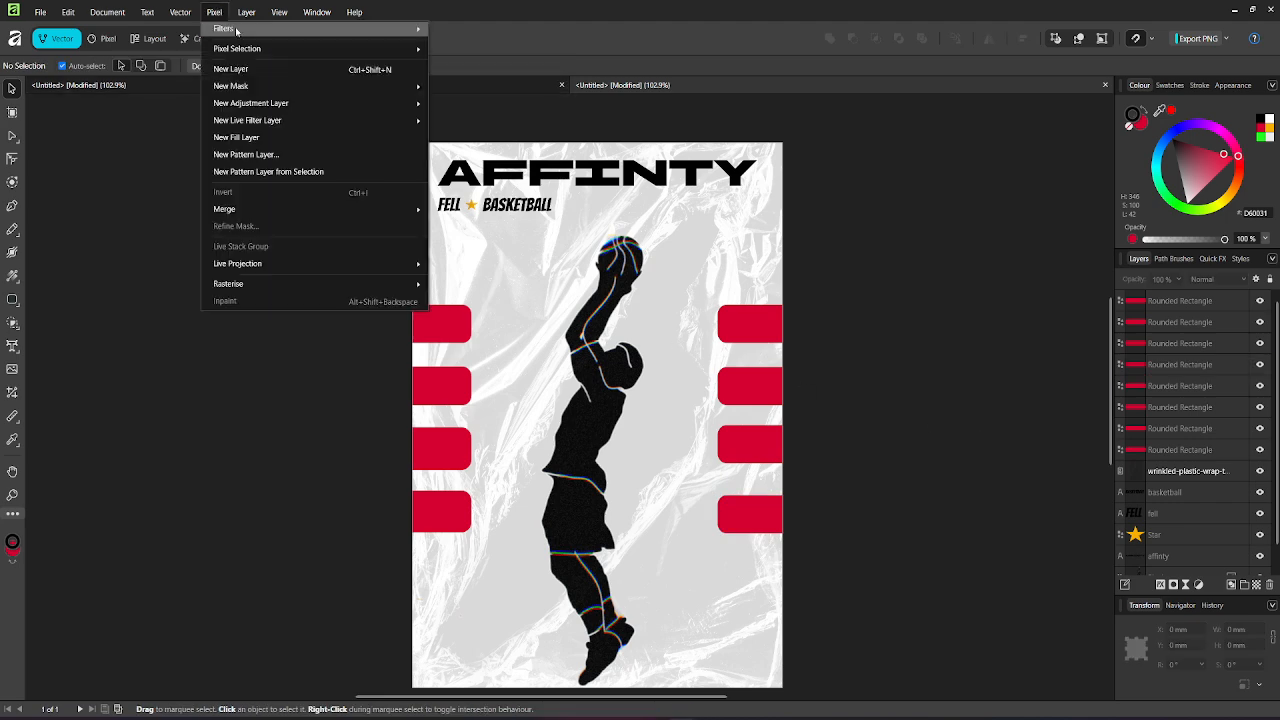
mouse_move(371, 122)
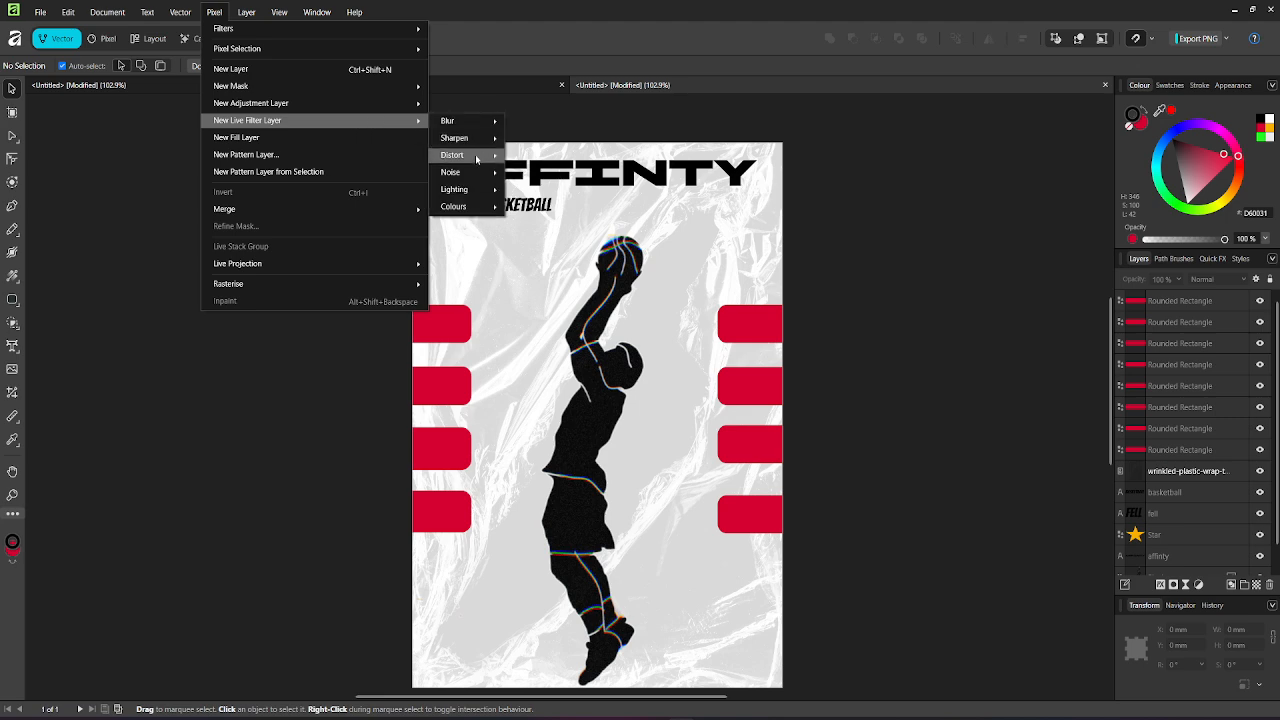
mouse_move(476, 159)
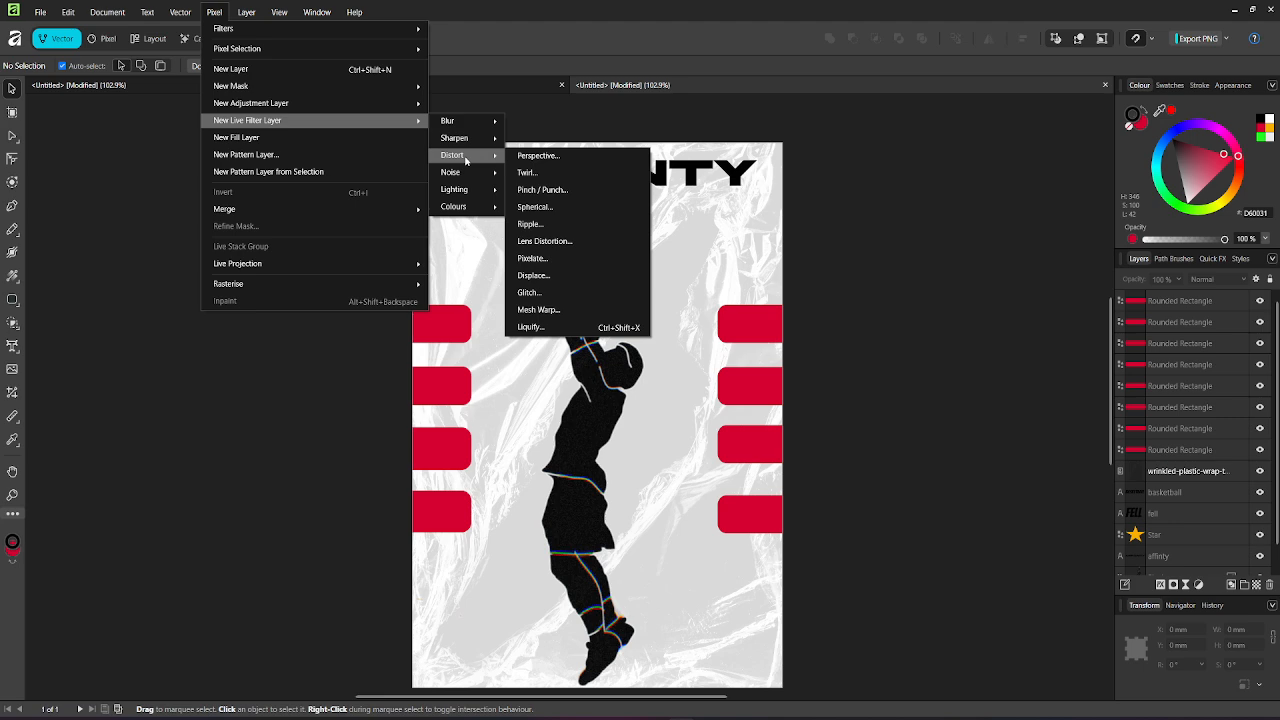
mouse_move(483, 127)
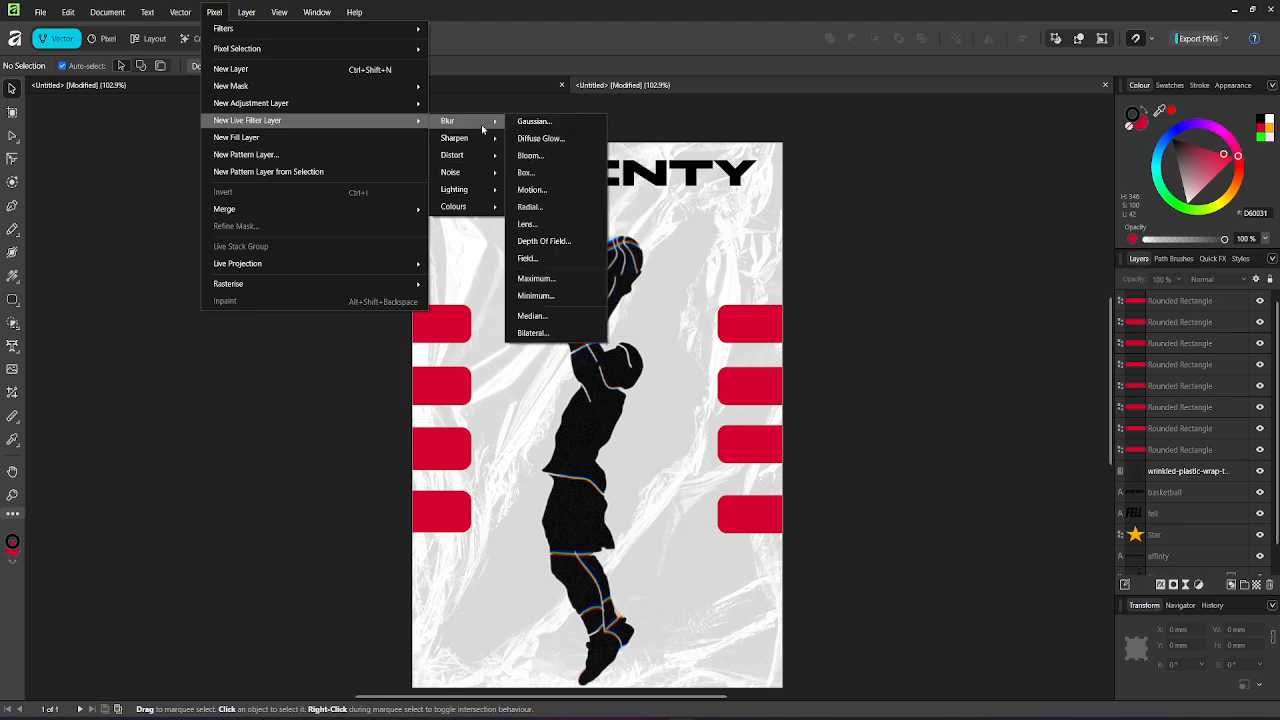
left_click(545, 241)
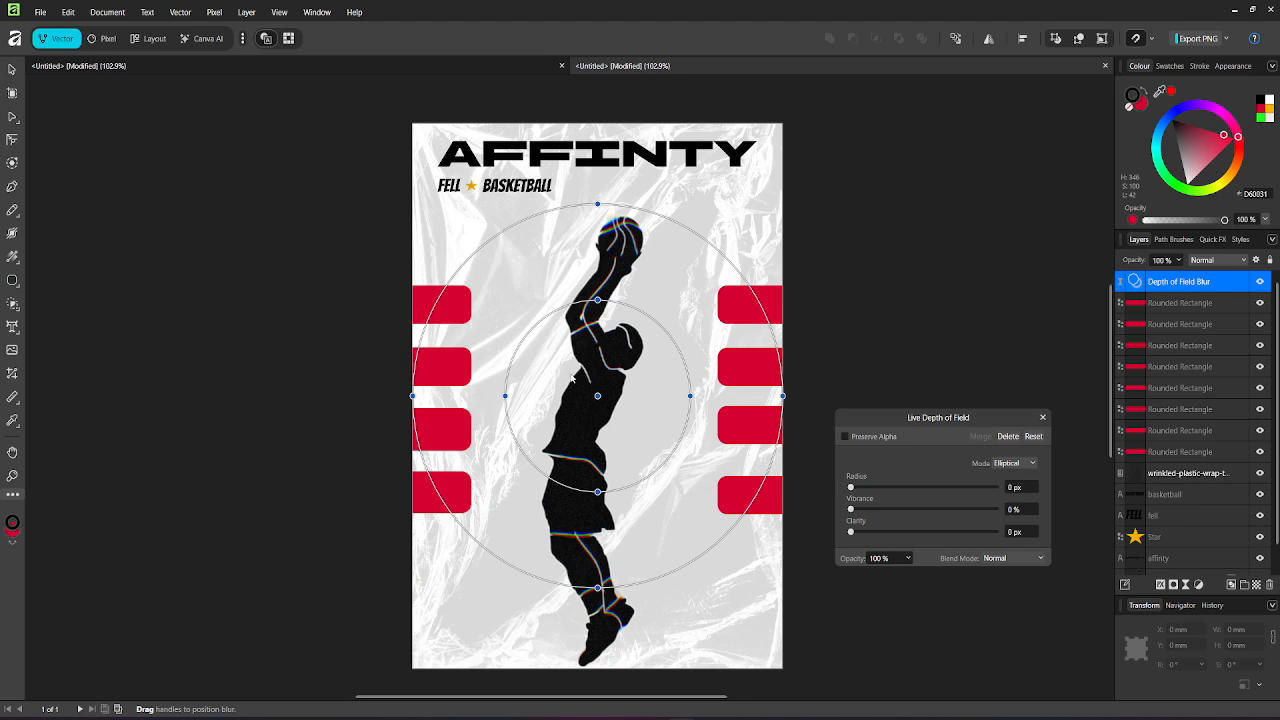
left_click_drag(597, 396, 275, 390)
left_click_drag(850, 487, 879, 537)
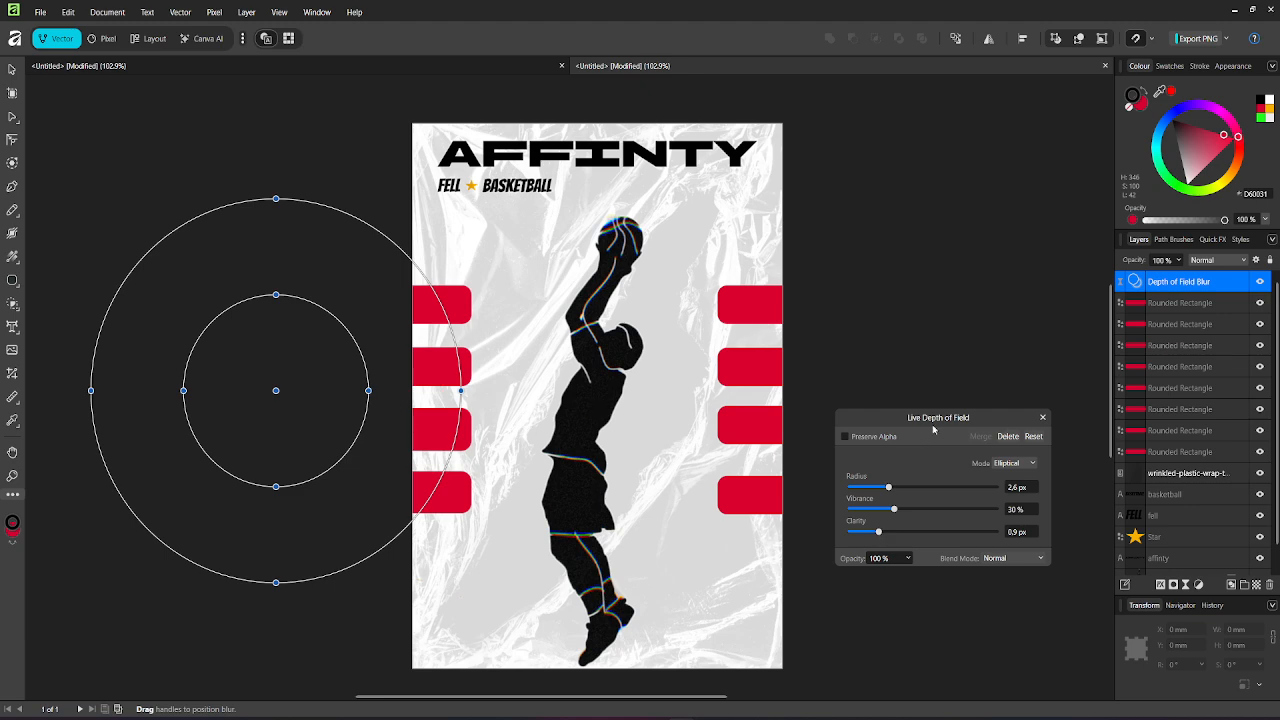
Step: Try nesting the Depth of Field Blur inside a single rectangle with its radius raised to 21.4 px
left_click_drag(933, 429, 939, 525)
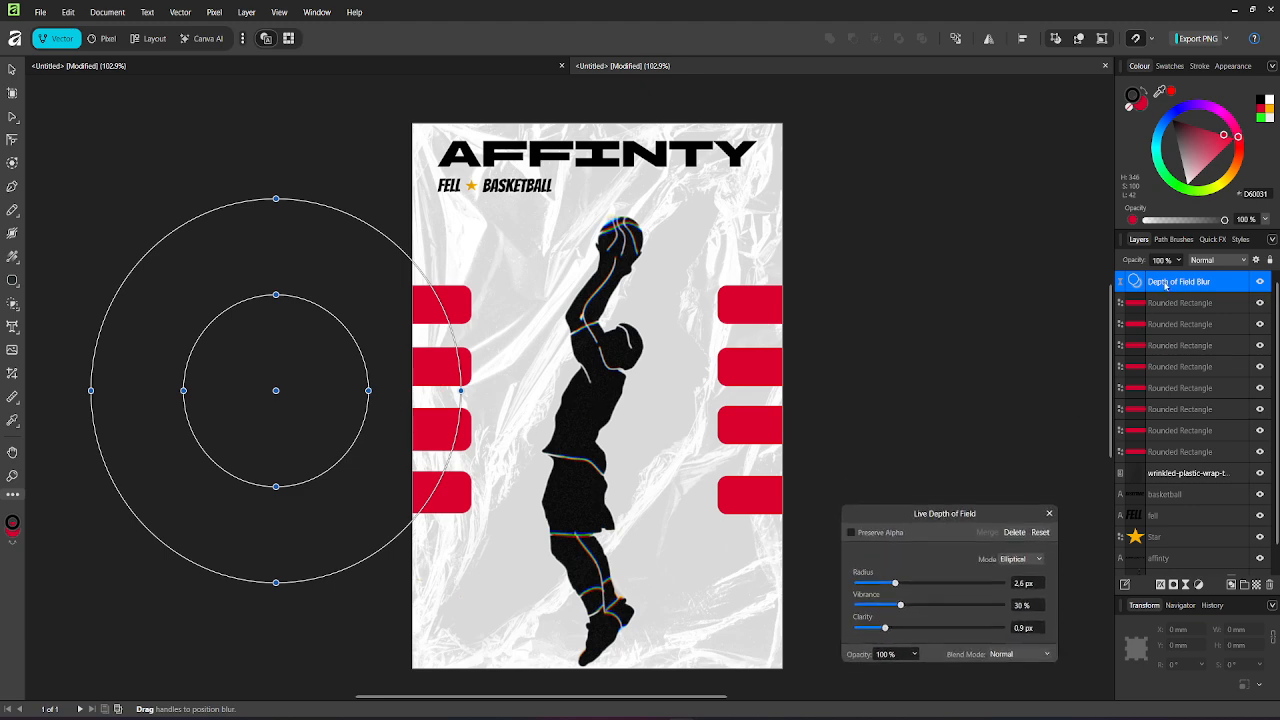
left_click_drag(1166, 285, 1175, 334)
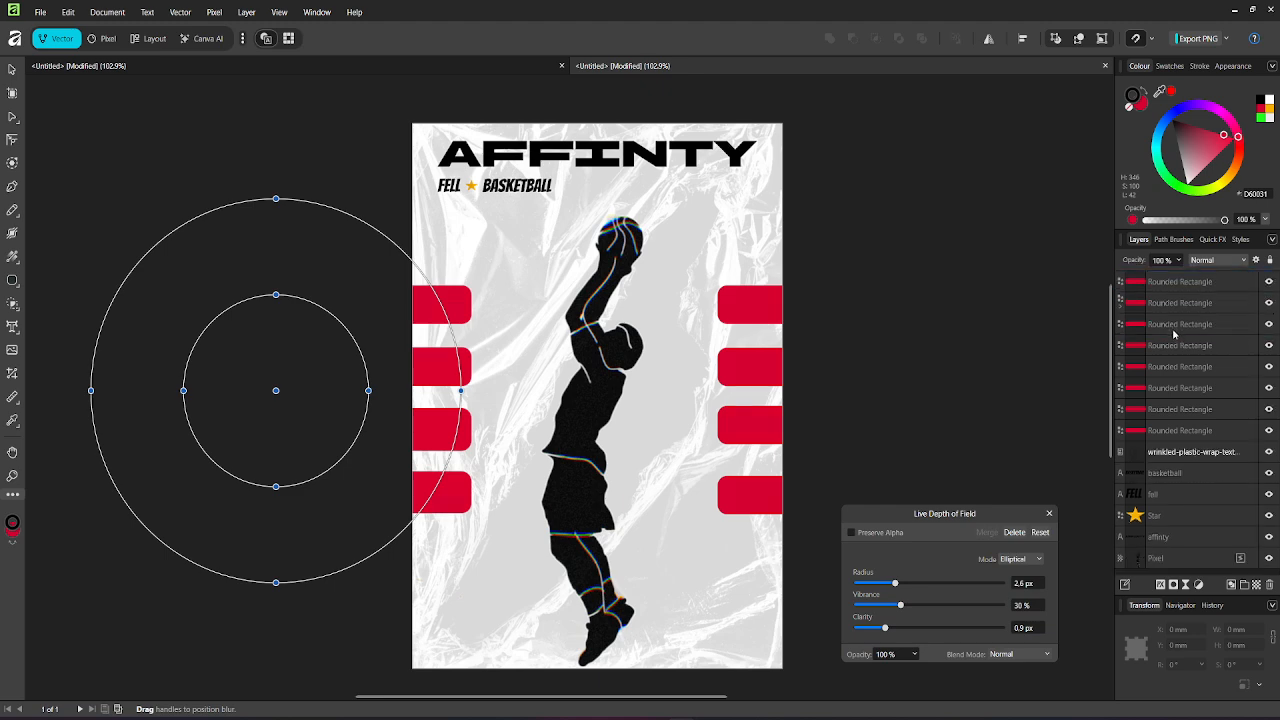
left_click_drag(895, 583, 939, 596)
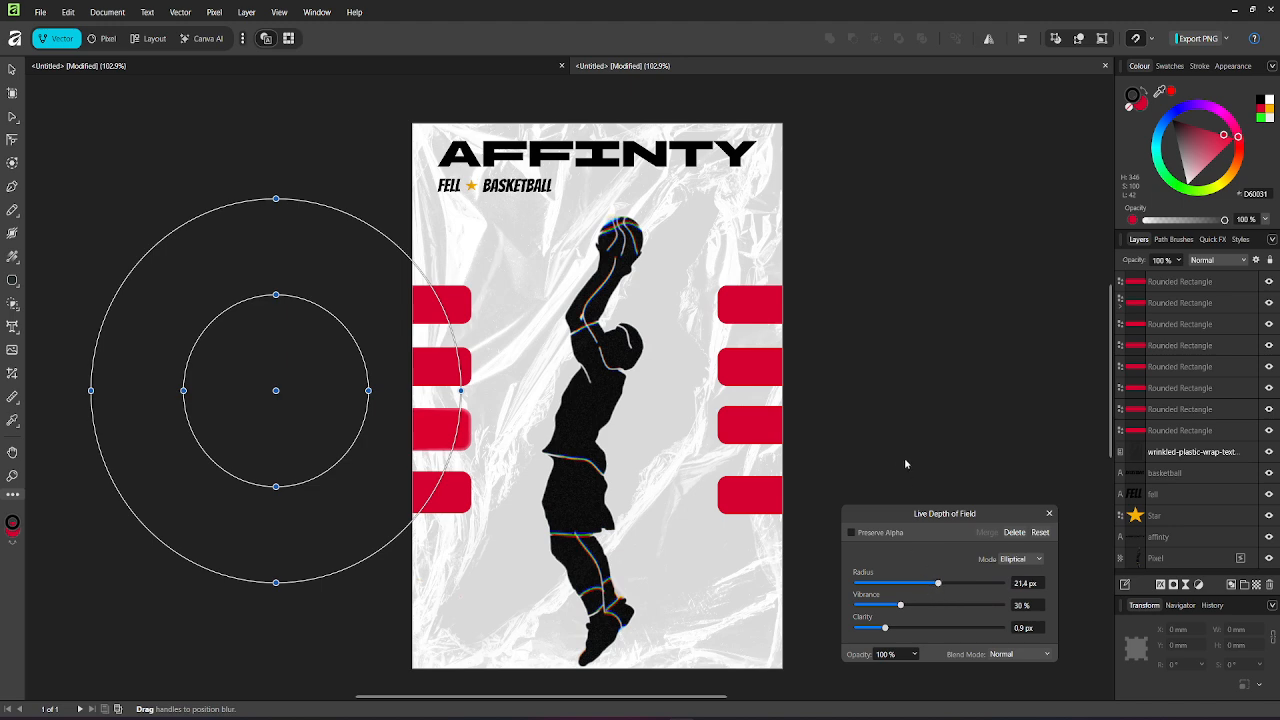
key("ctrl+z")
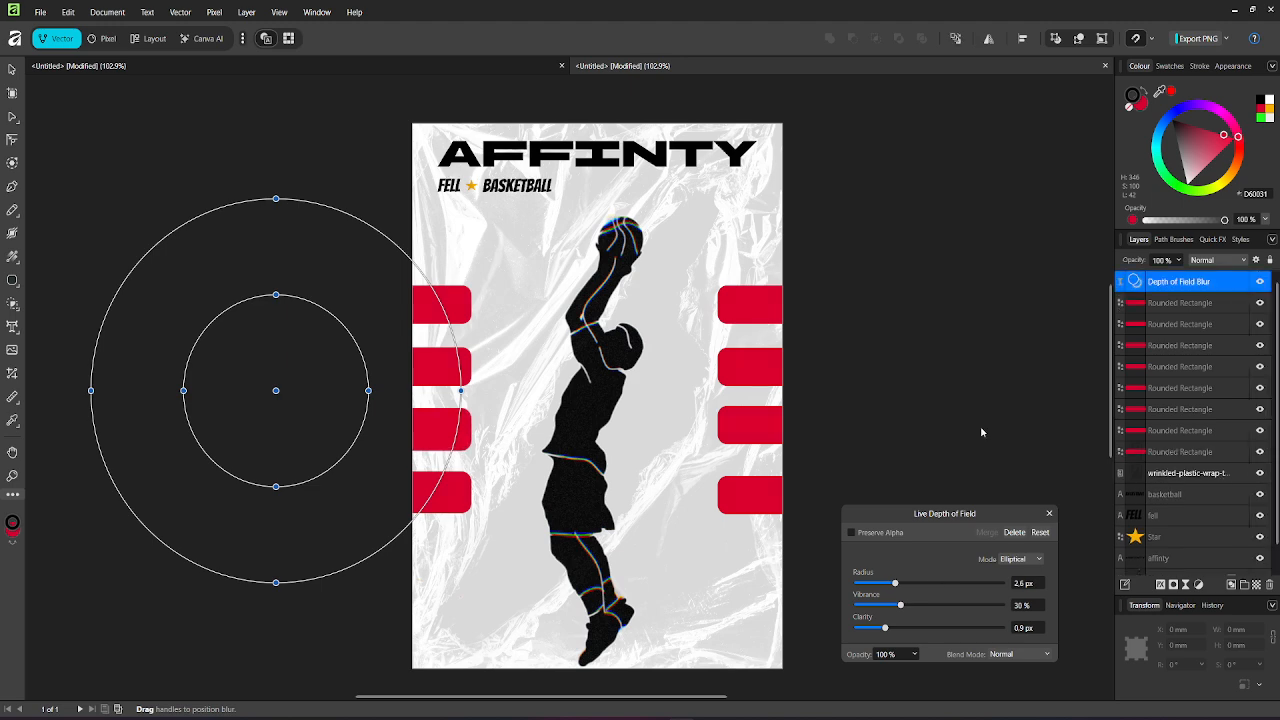
Step: Group the eight rounded rectangles and nest the Depth of Field Blur filter inside the group
left_click(1204, 451)
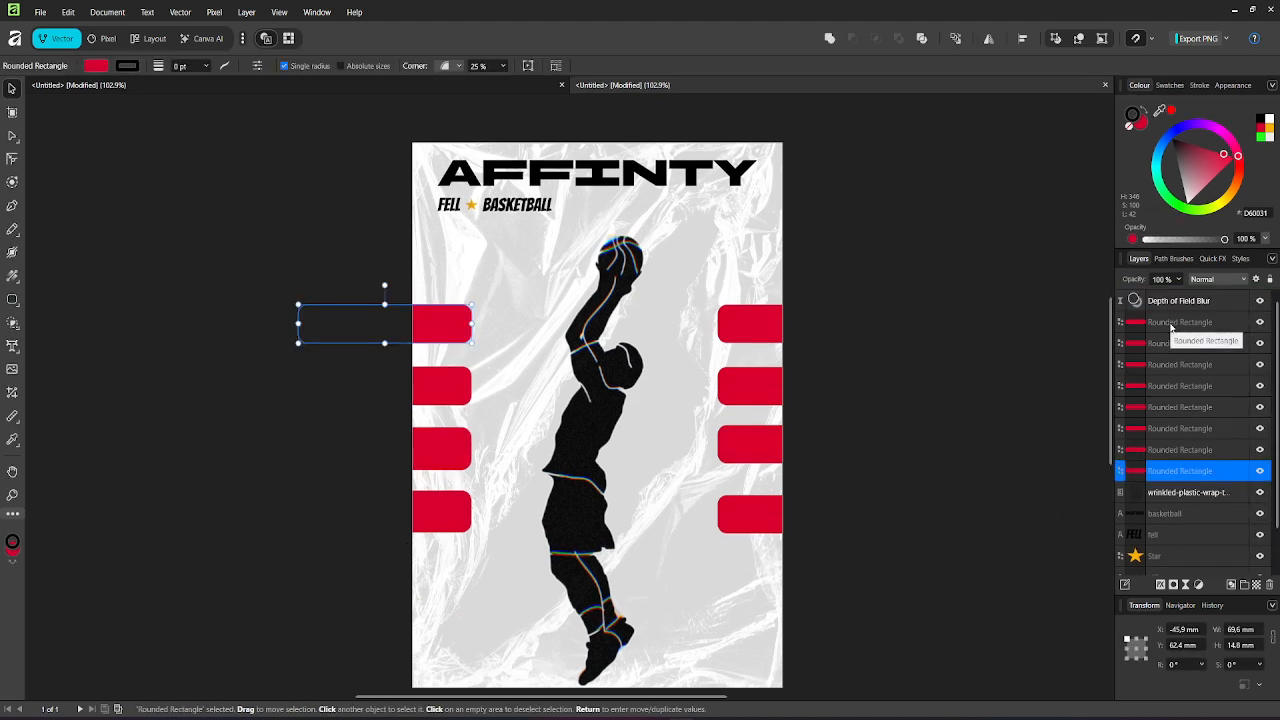
left_click(1172, 322, "shift")
right_click(1172, 327)
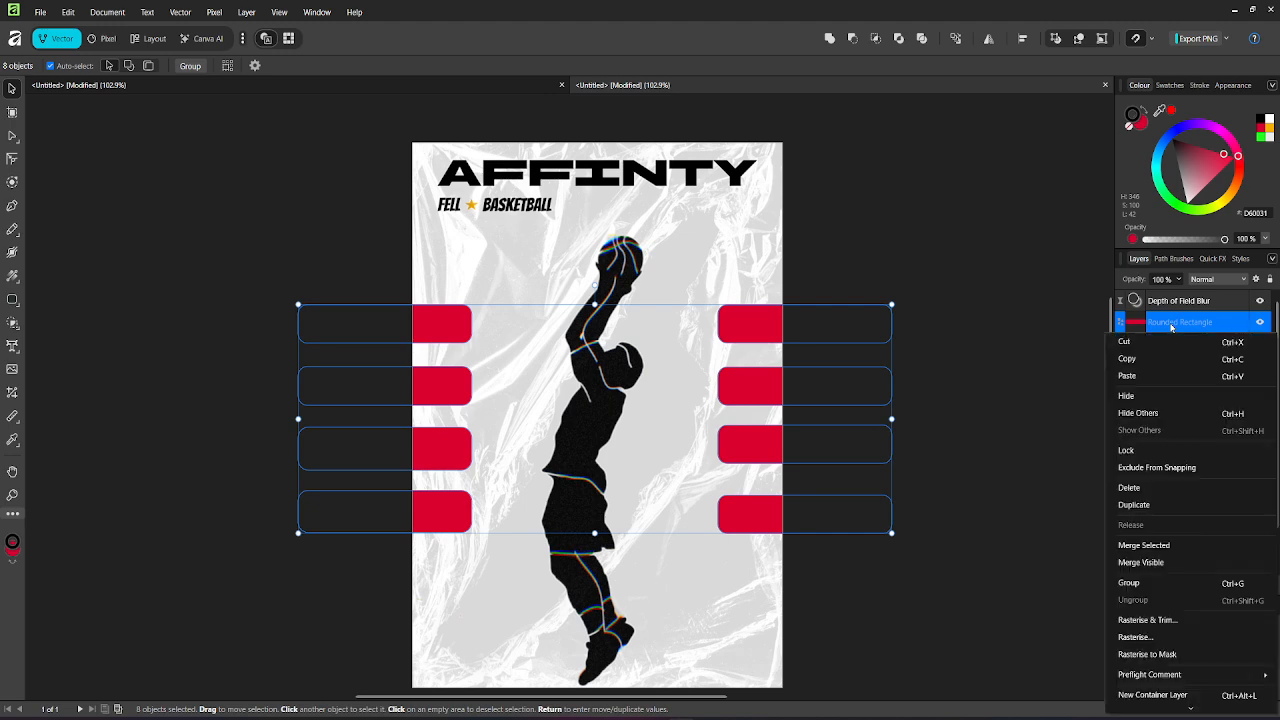
left_click(1168, 583)
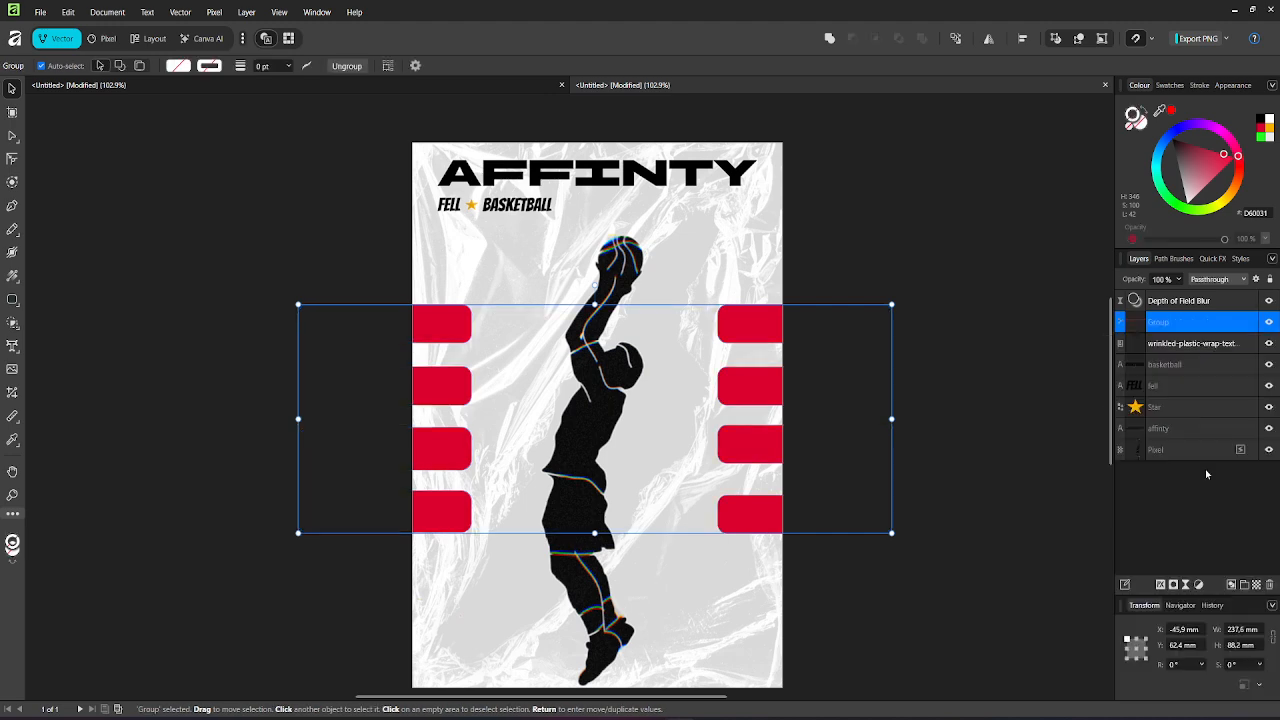
left_click_drag(1188, 304, 1181, 324)
left_click(1168, 301)
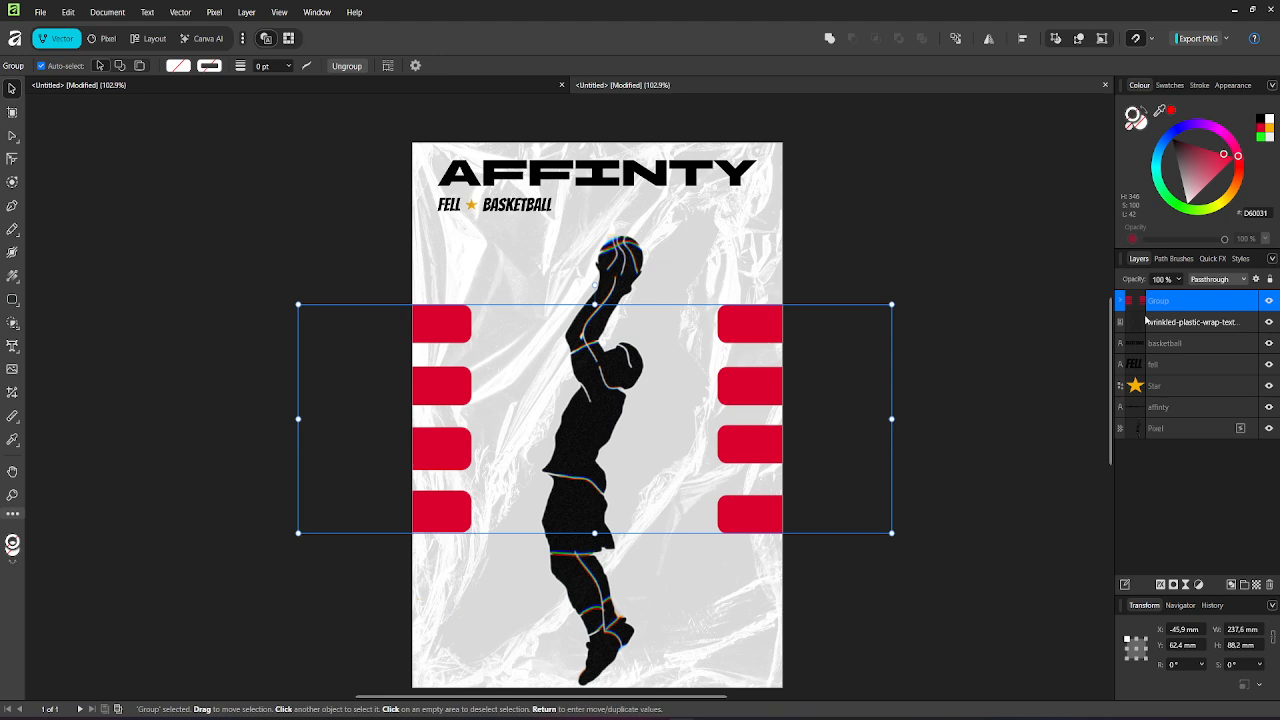
Step: Set the group's Depth of Field Blur to radius 18.1 px, vibrance 41 % and clarity 7.7 px
double_click(1172, 301)
key("Escape")
double_click(1233, 306)
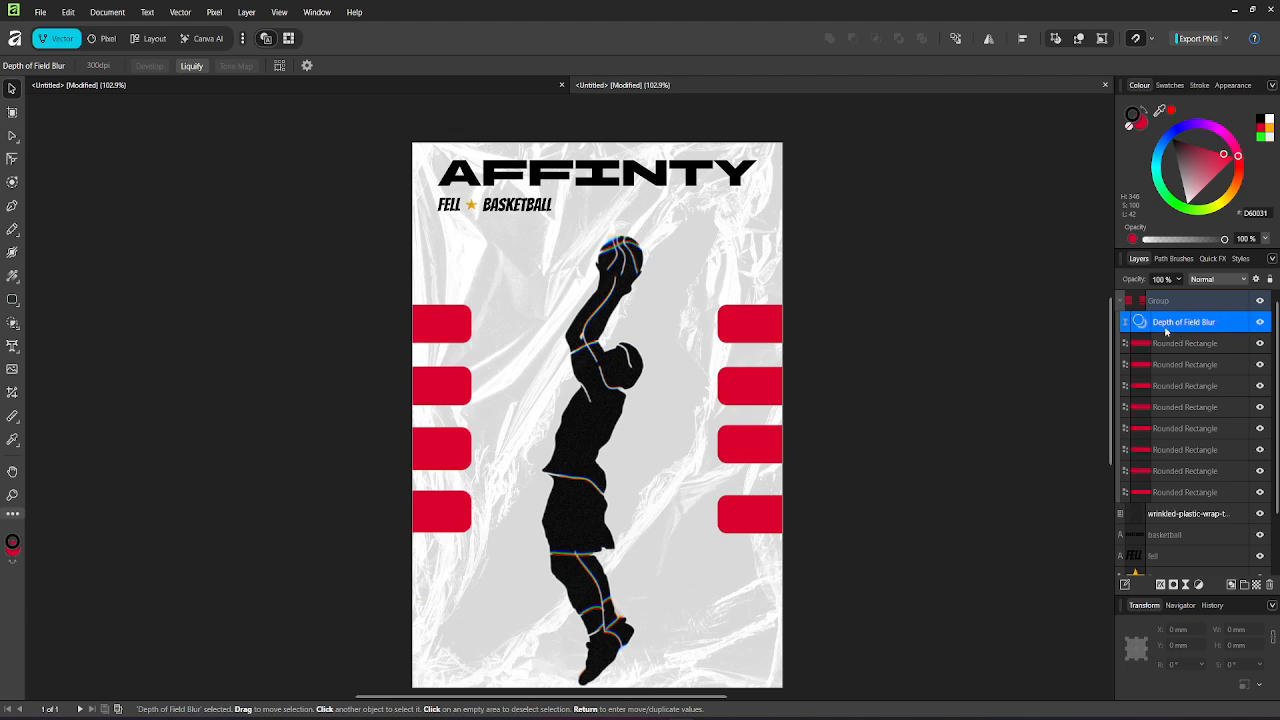
double_click(1179, 318)
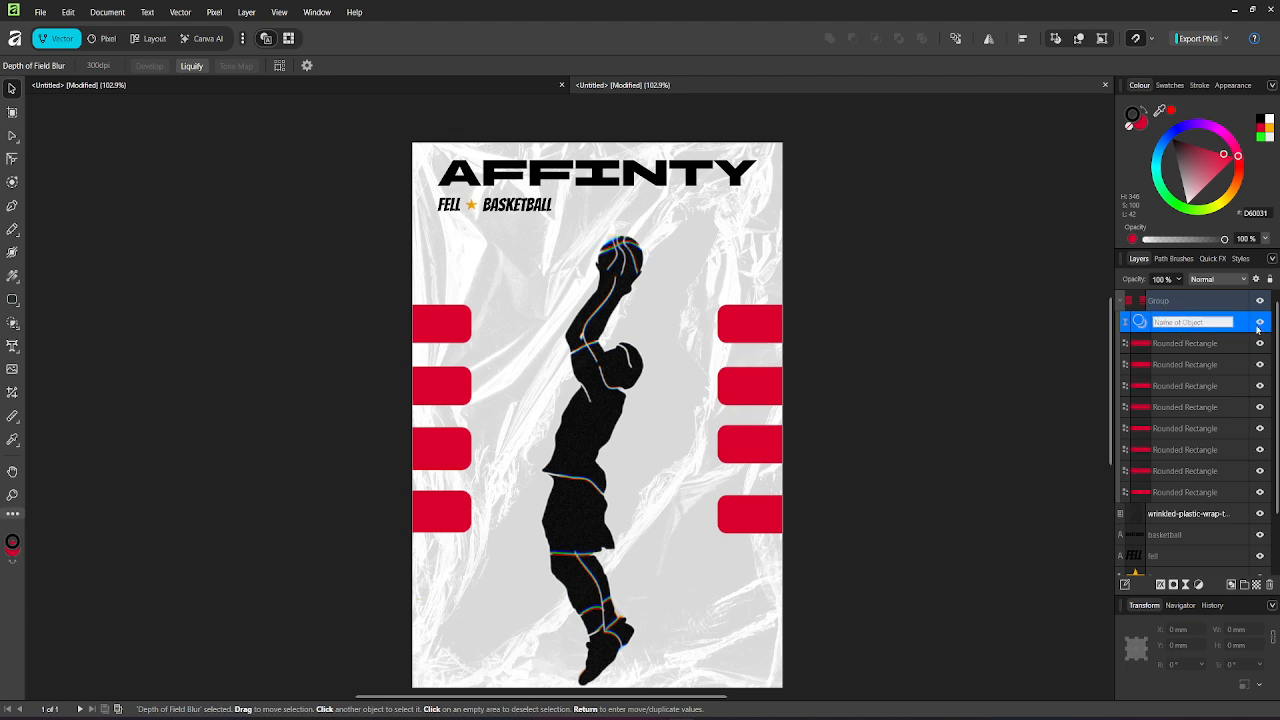
left_click(1140, 322)
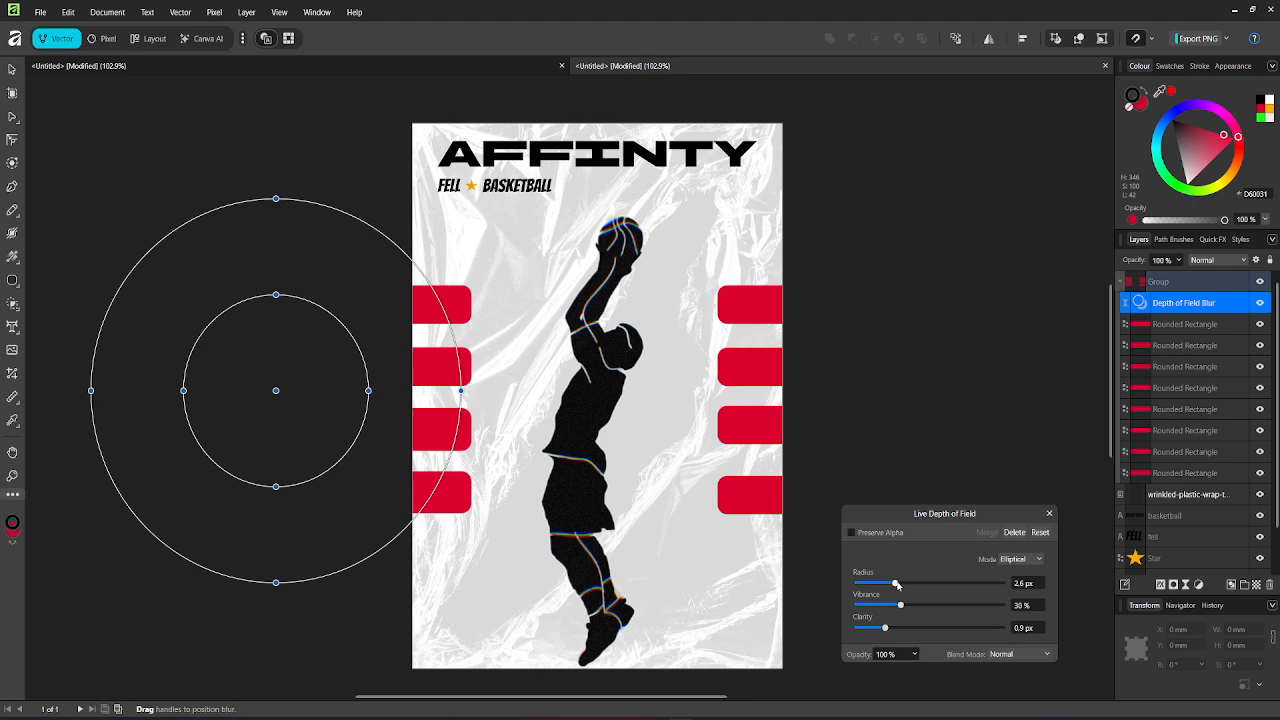
mouse_move(916, 584)
left_mouse_down()
mouse_move(946, 584)
mouse_move(904, 605)
mouse_move(936, 606)
mouse_move(876, 606)
mouse_move(998, 629)
mouse_move(912, 629)
mouse_move(936, 585)
mouse_move(916, 585)
mouse_move(932, 585)
left_mouse_up()
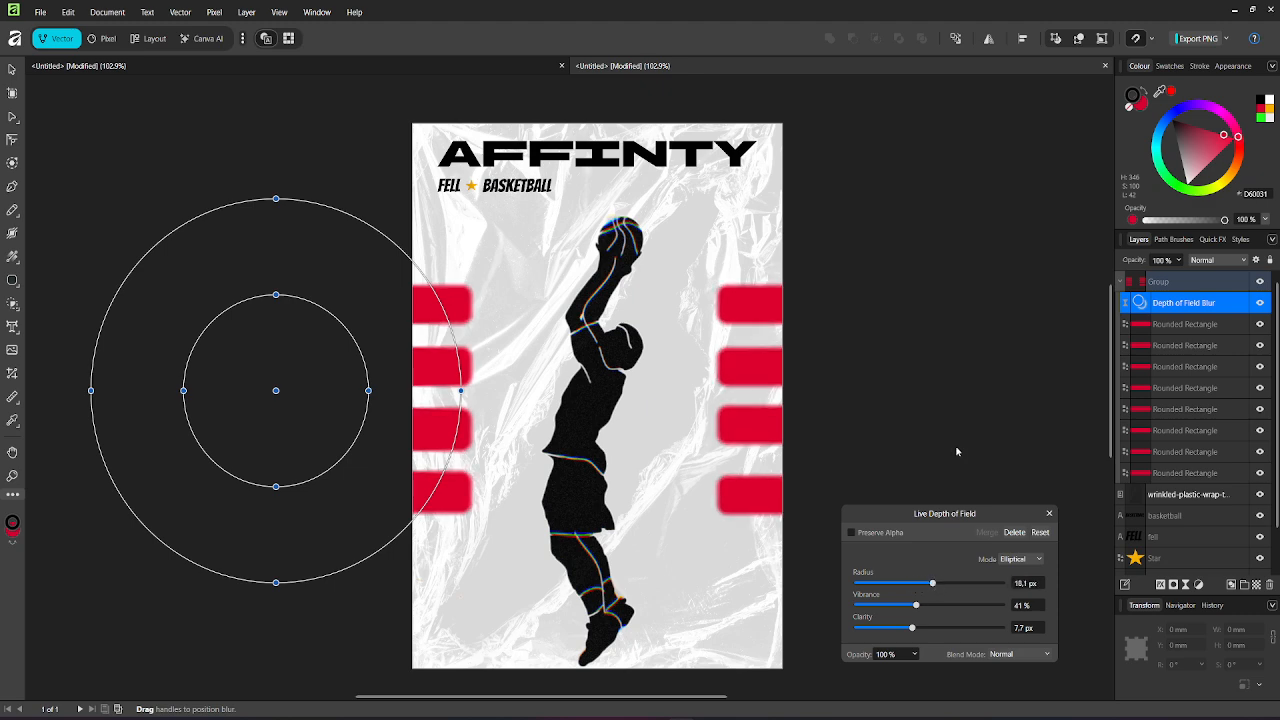
left_click(1049, 513)
Step: Add a live Ripple distortion above the blur inside the rectangle group with an intensity of about 78
left_click(214, 12)
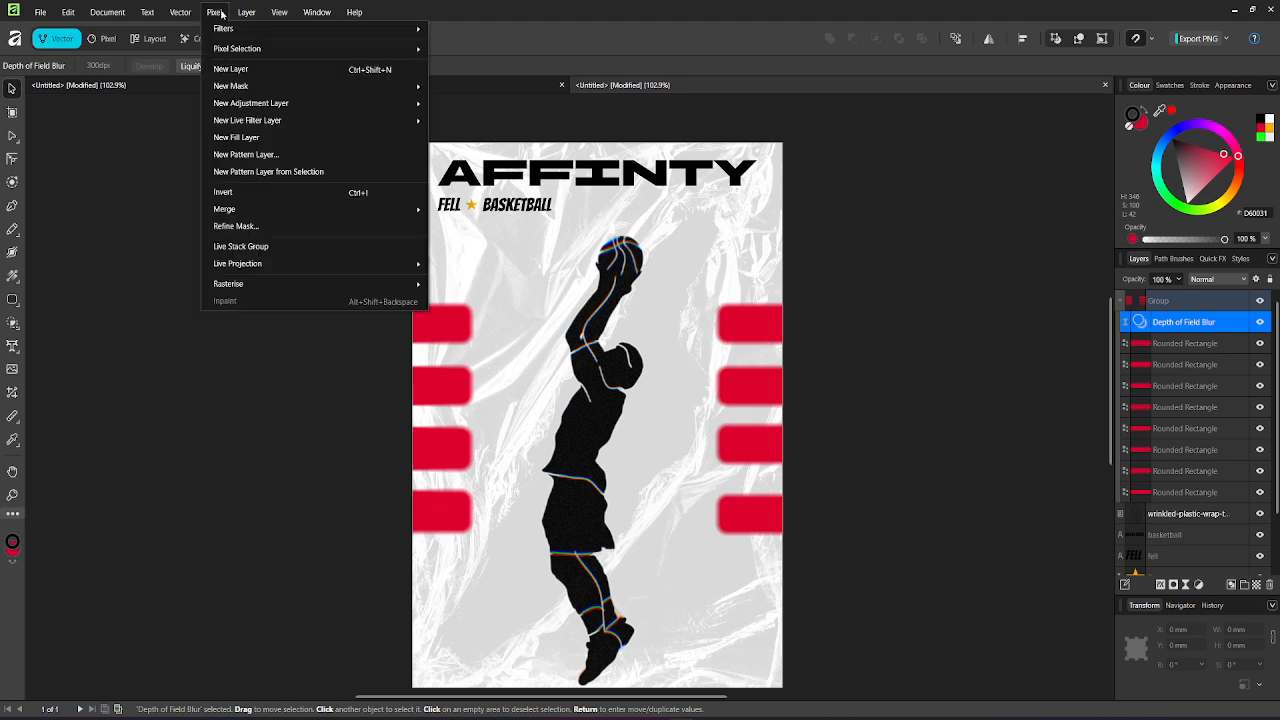
mouse_move(368, 122)
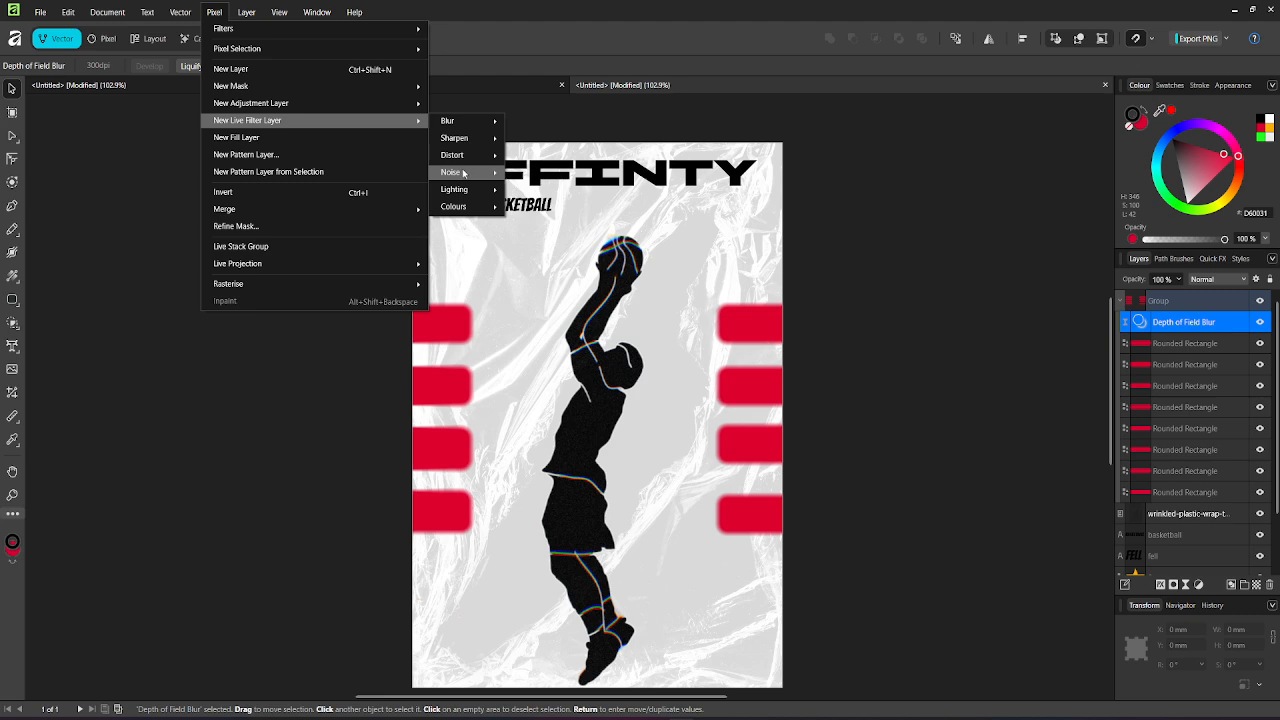
mouse_move(465, 169)
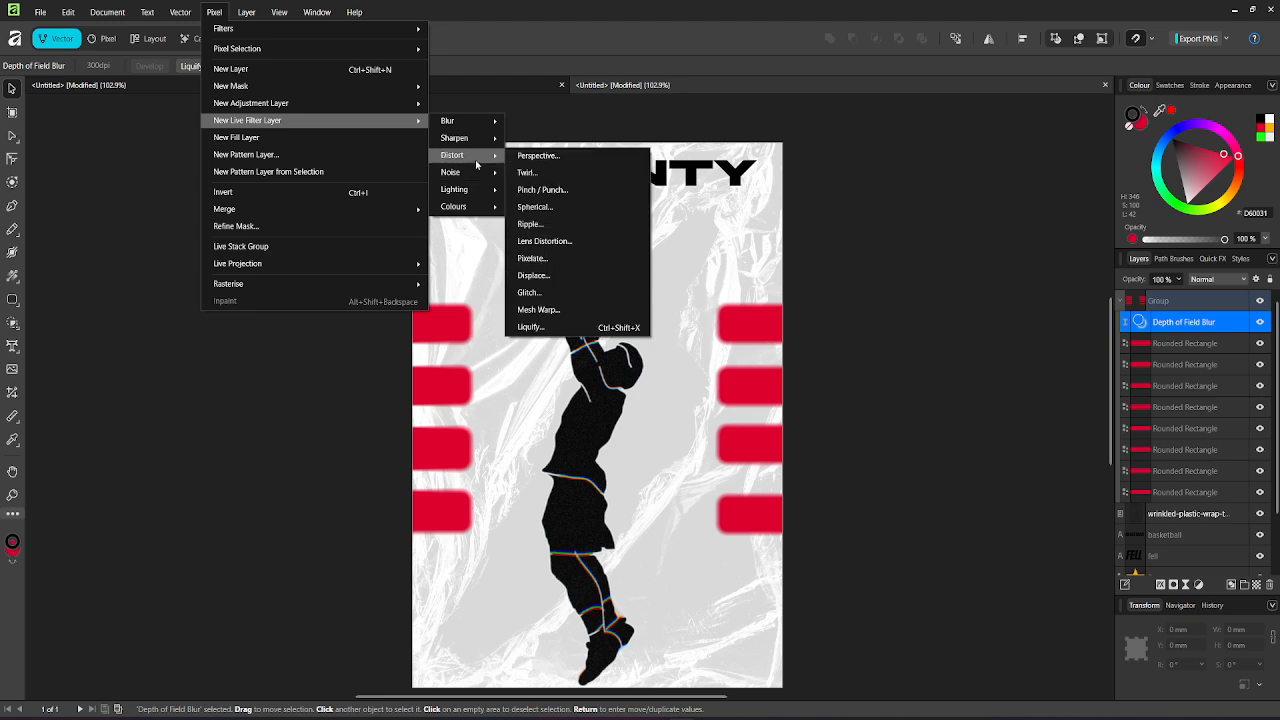
left_click(530, 224)
left_click_drag(999, 570, 985, 402)
mouse_move(857, 460)
left_mouse_down()
mouse_move(903, 460)
mouse_move(852, 463)
mouse_move(866, 473)
left_mouse_up()
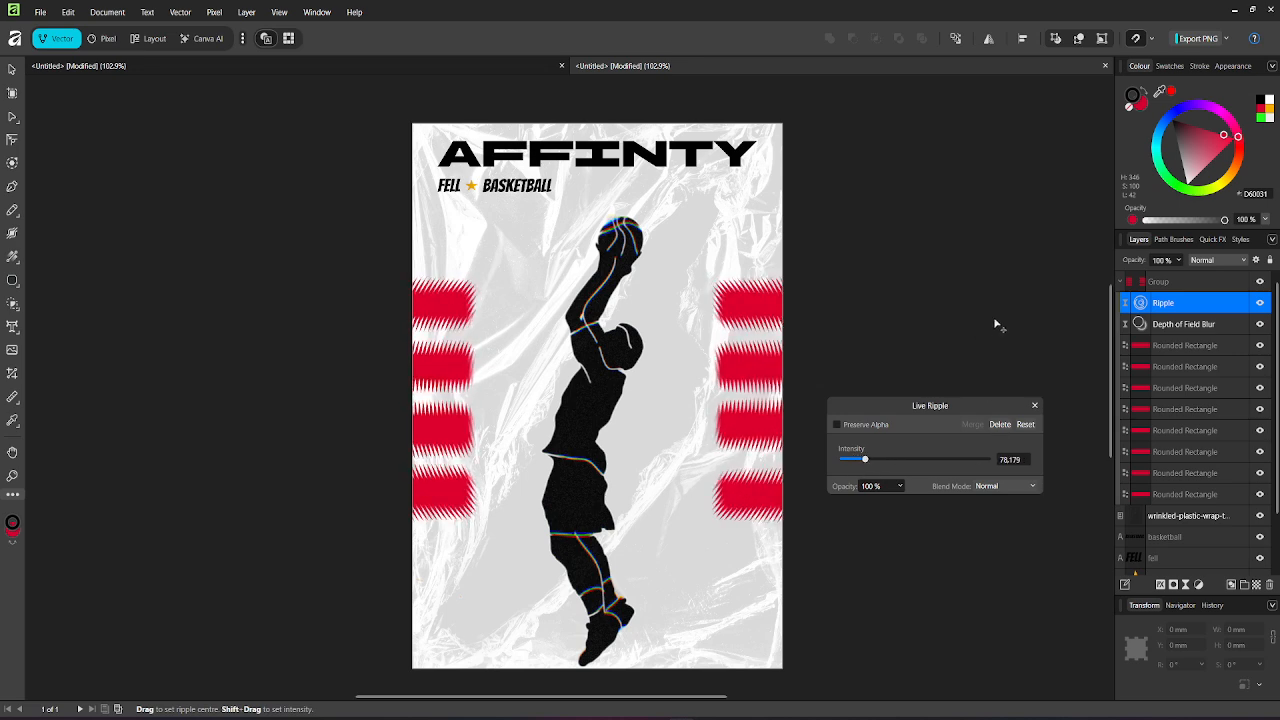
left_click(1035, 406)
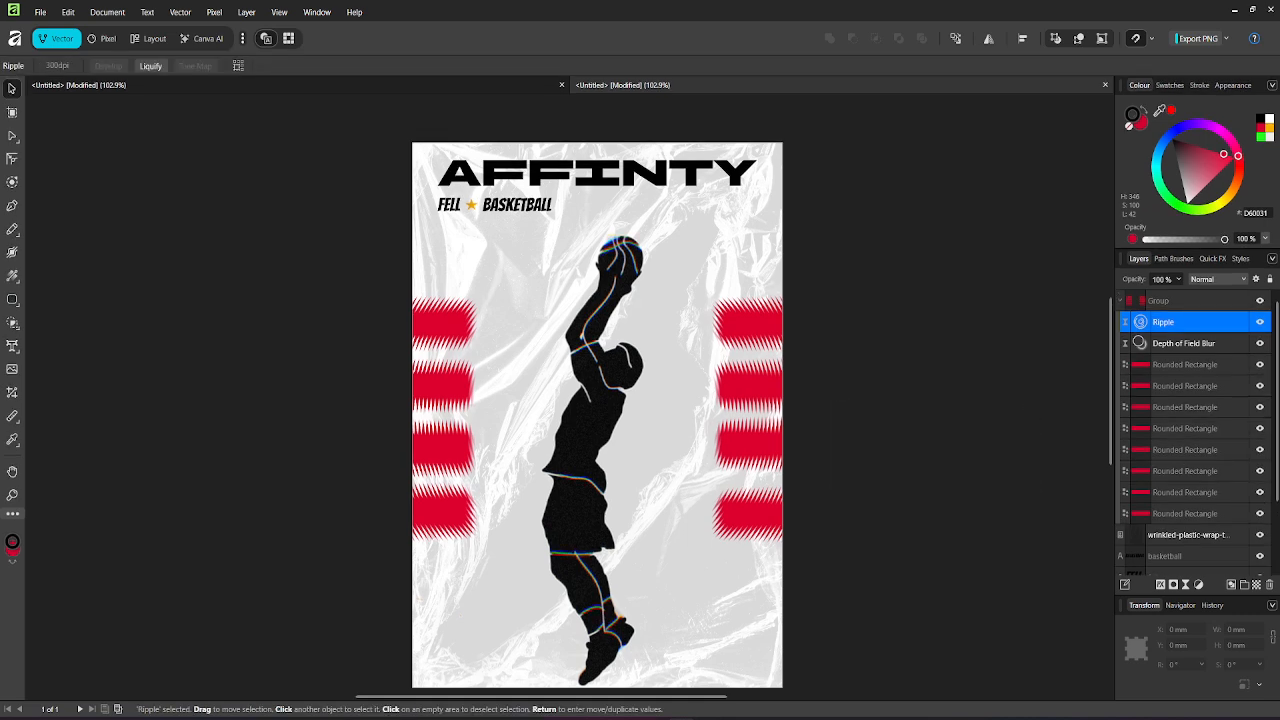
Step: Add a live monochrome Halftone over the whole poster with cell size about 31.8, contrast about 95.8 and screen angle 90°
left_click(917, 338)
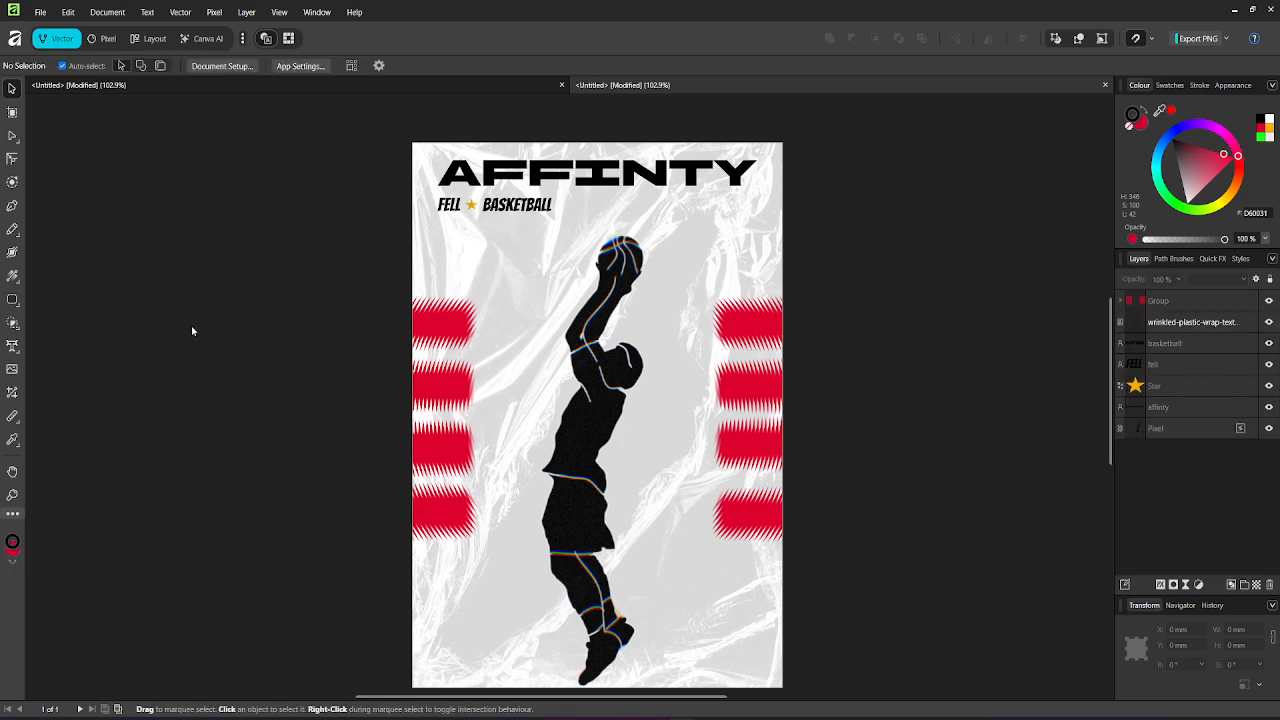
left_click(214, 12)
mouse_move(371, 124)
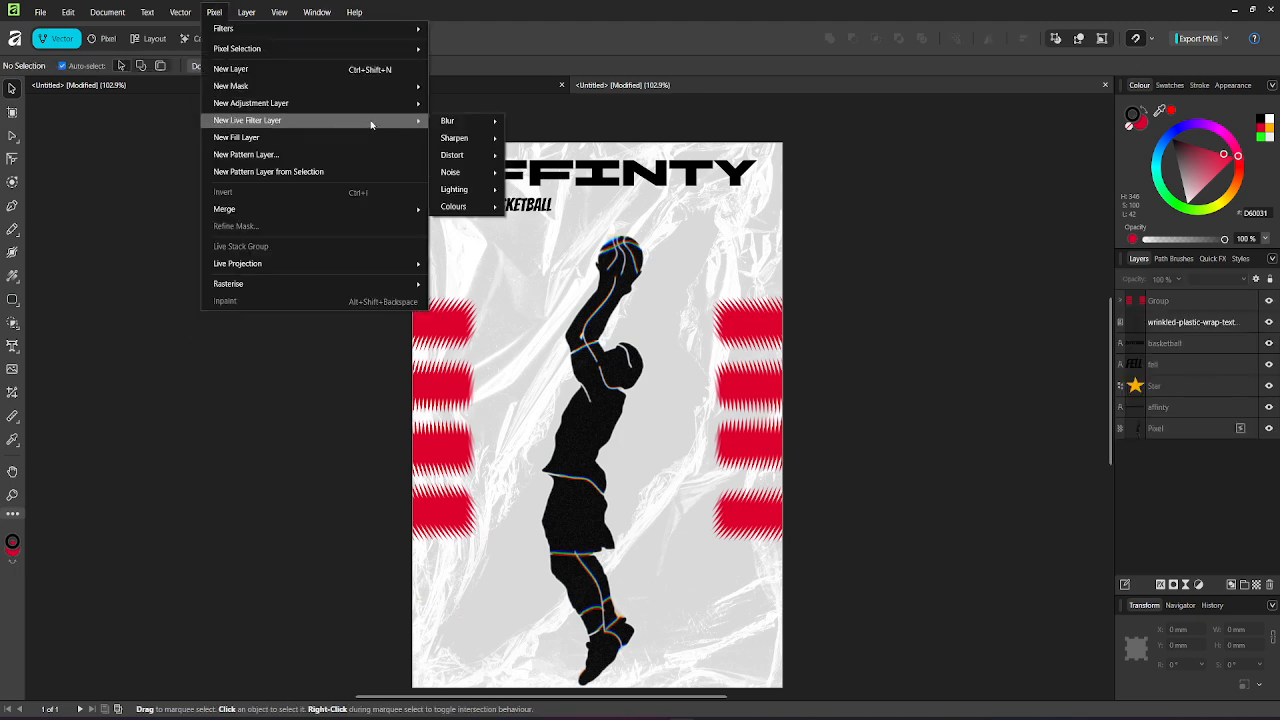
mouse_move(490, 209)
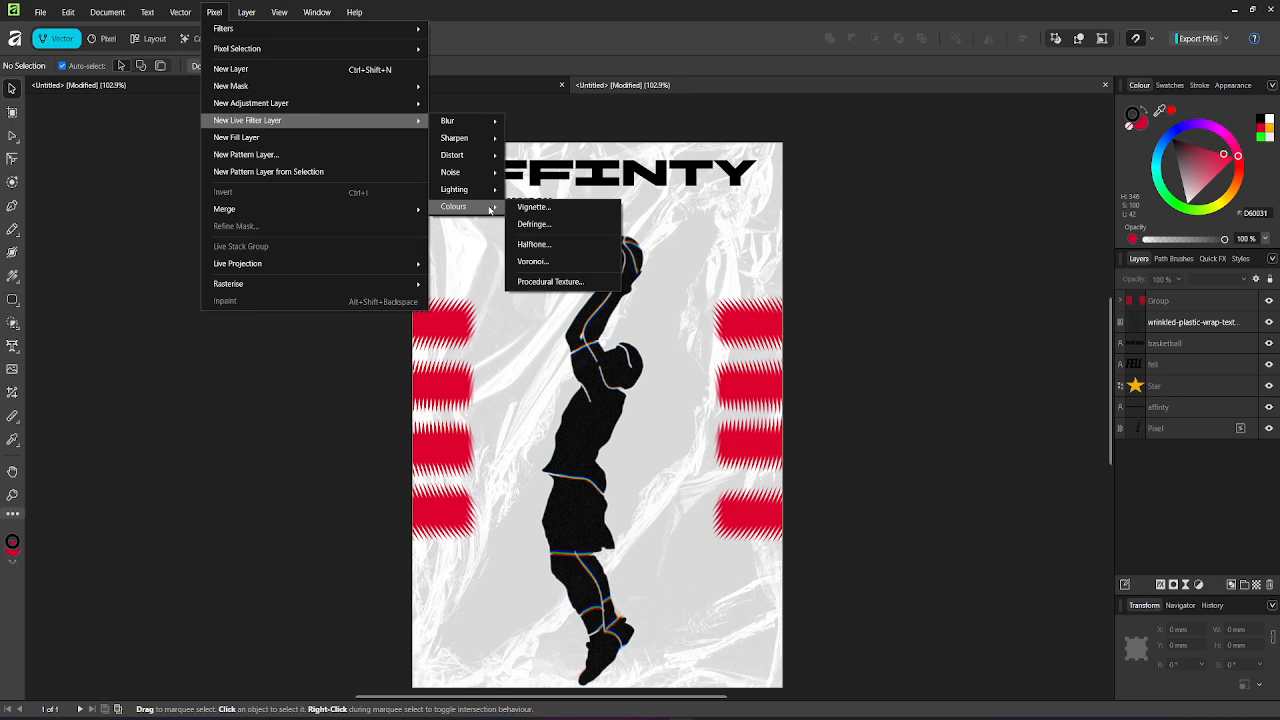
left_click(560, 245)
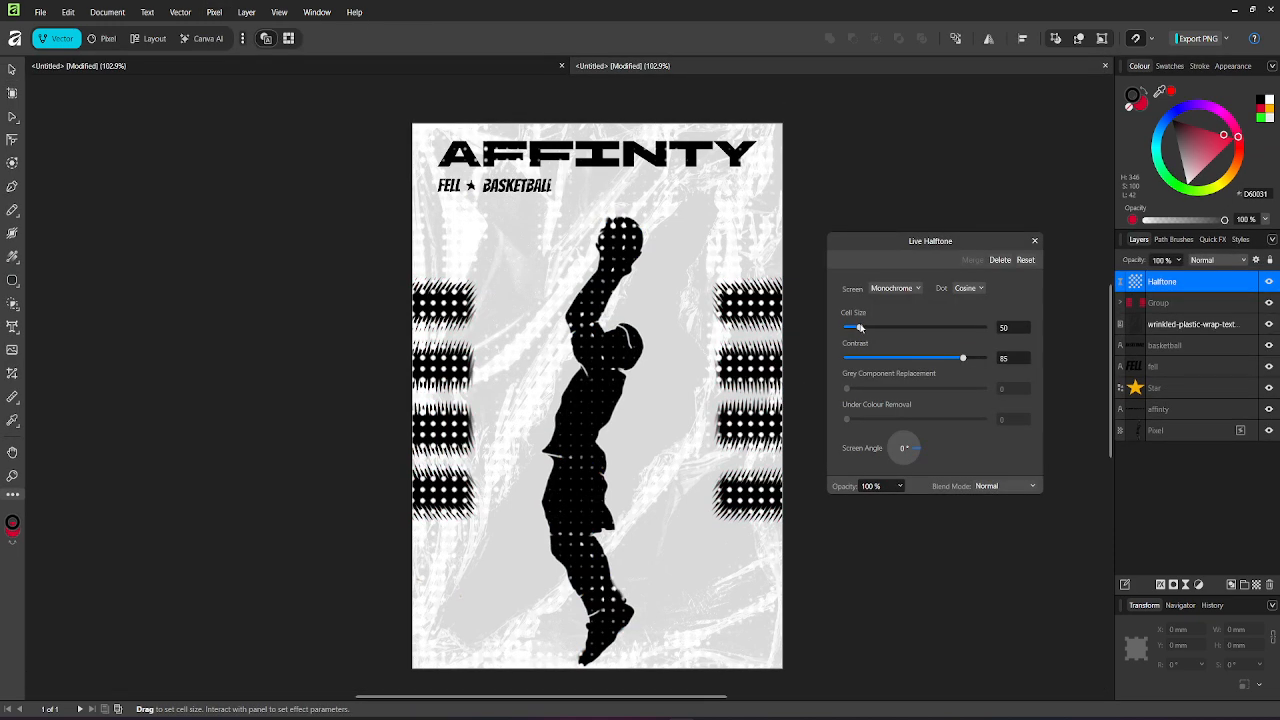
mouse_move(860, 327)
left_mouse_down()
mouse_move(840, 330)
mouse_move(853, 328)
left_mouse_up()
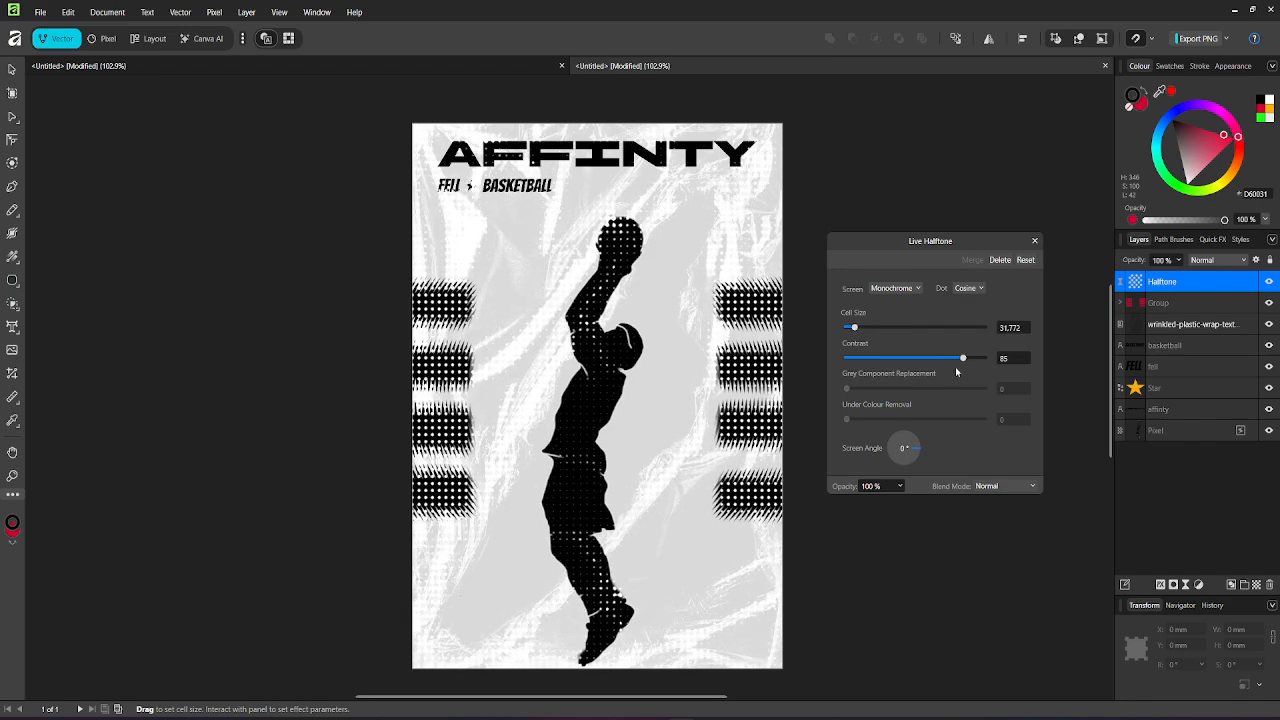
mouse_move(965, 360)
left_mouse_down()
mouse_move(926, 360)
mouse_move(979, 374)
left_mouse_up()
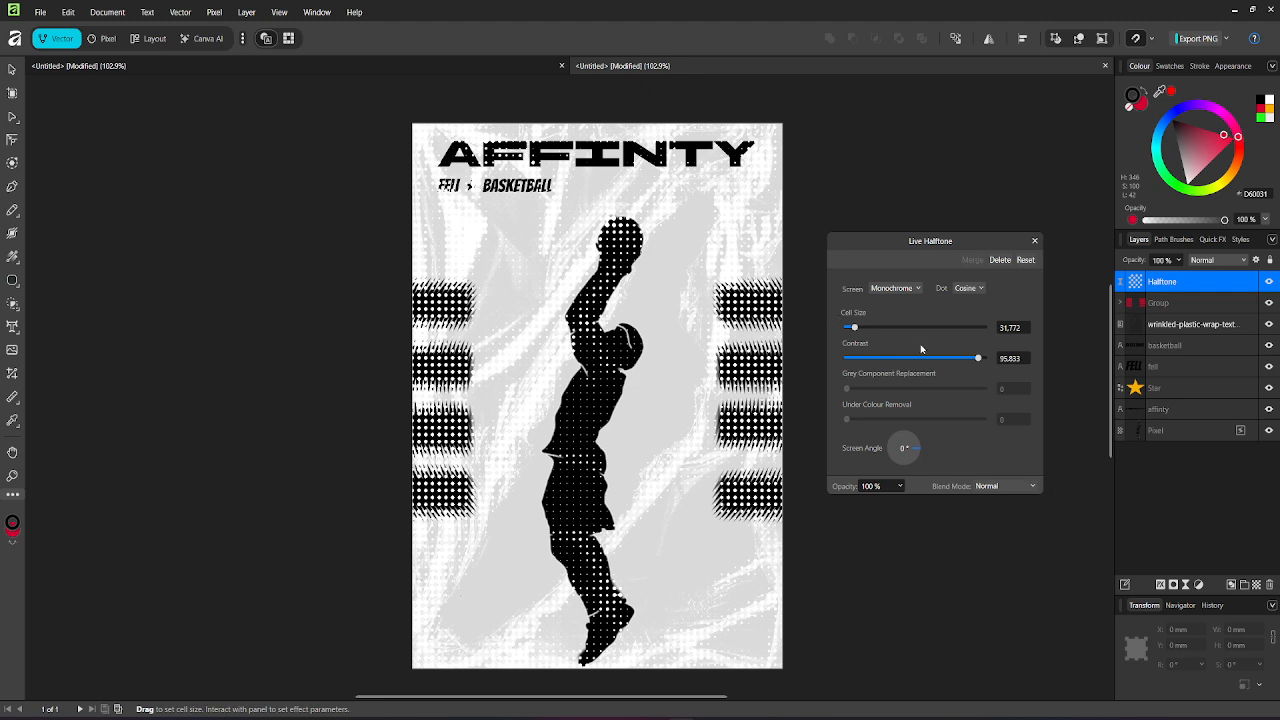
left_click_drag(918, 453, 921, 443)
left_click_drag(974, 241, 984, 275)
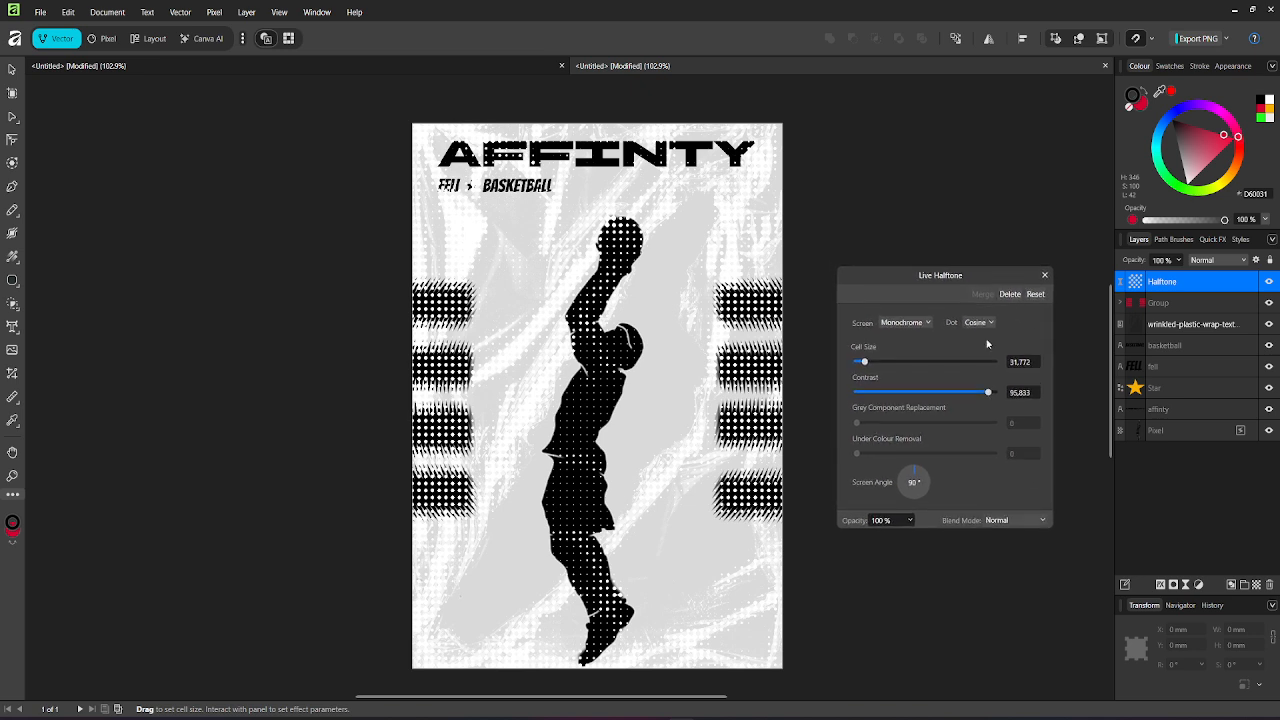
Step: Set the Halftone filter's blend mode to Vivid Light and close its settings
left_click(1046, 522)
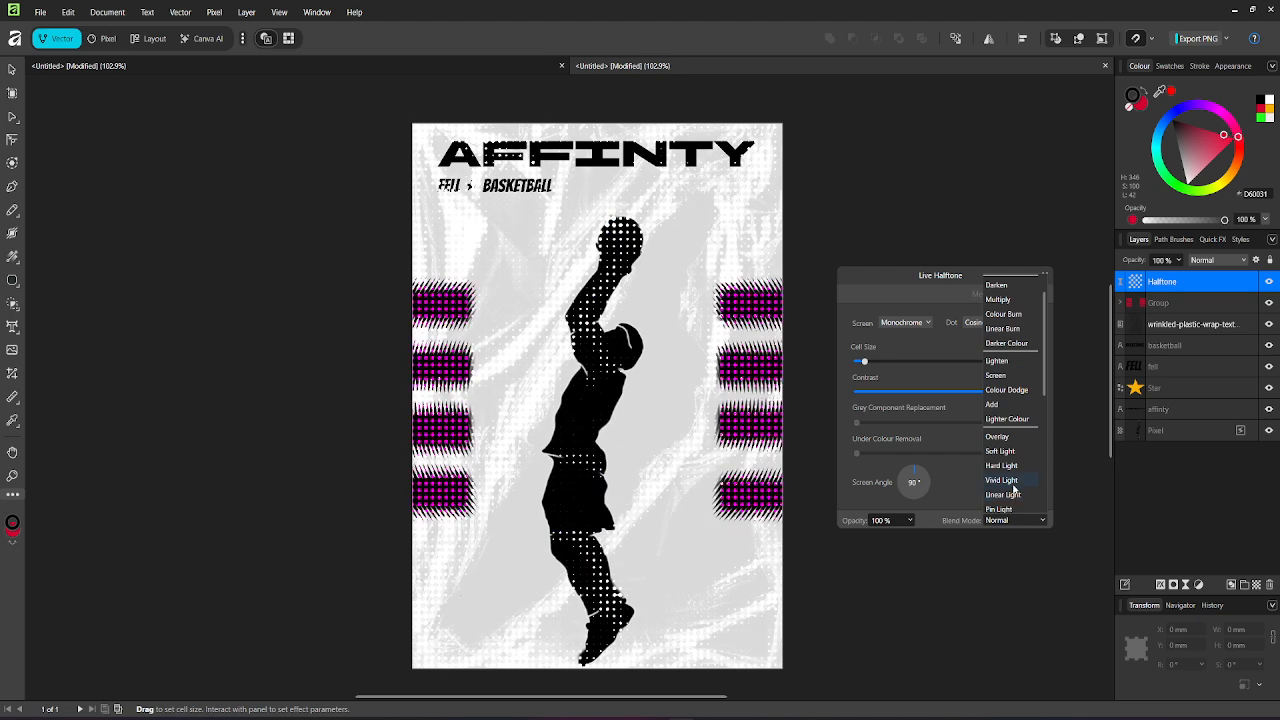
left_click(1013, 481)
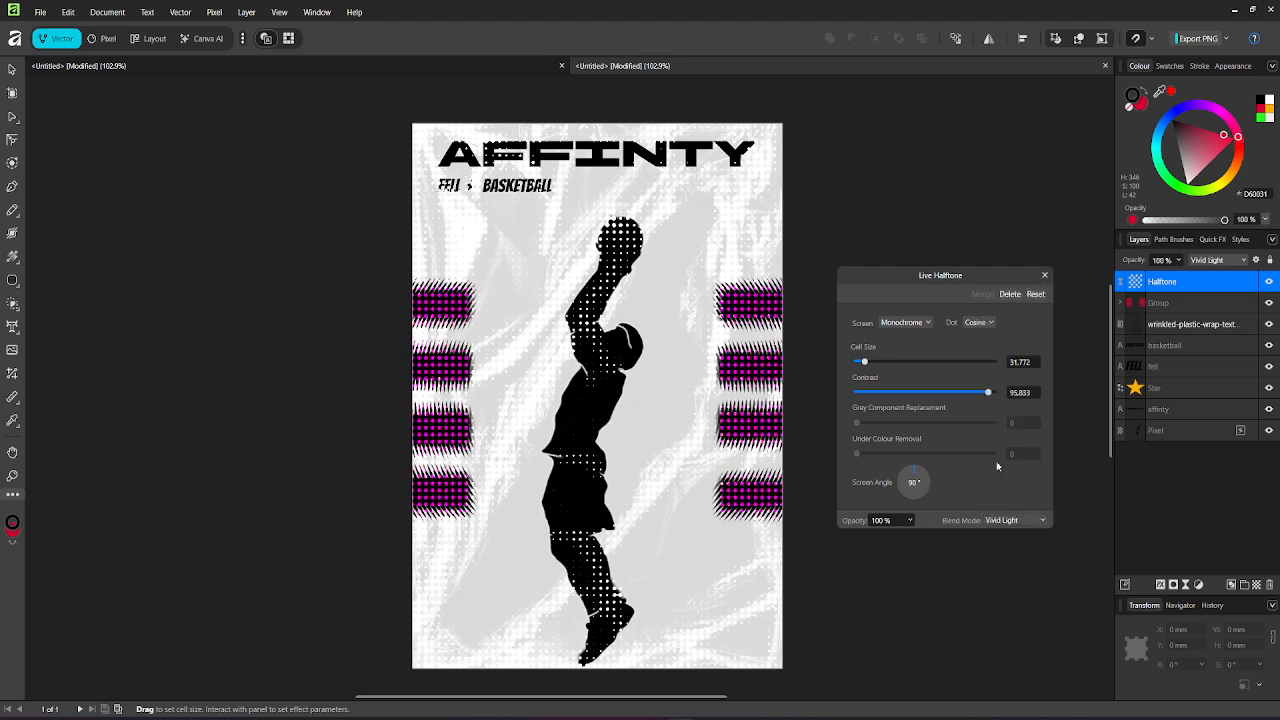
left_click(1044, 276)
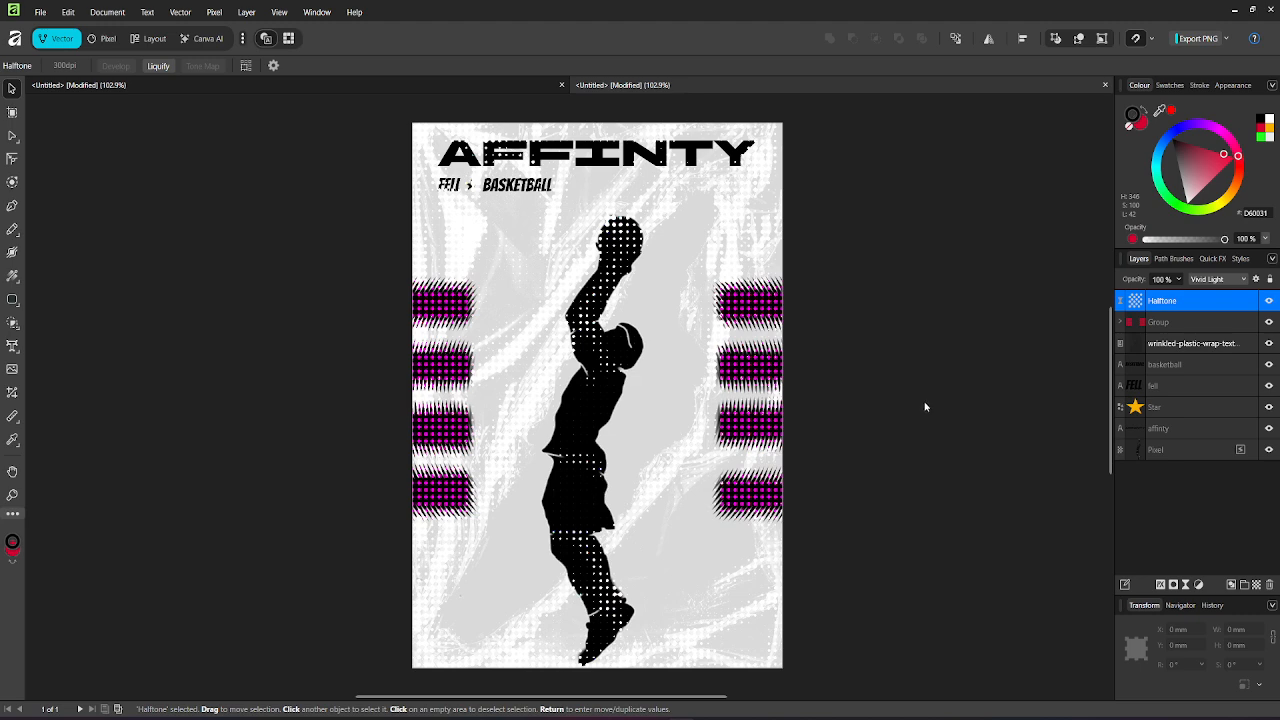
scroll(909, 330, "down", 1)
scroll(909, 330, "up", 1)
scroll(835, 502, "down", 1)
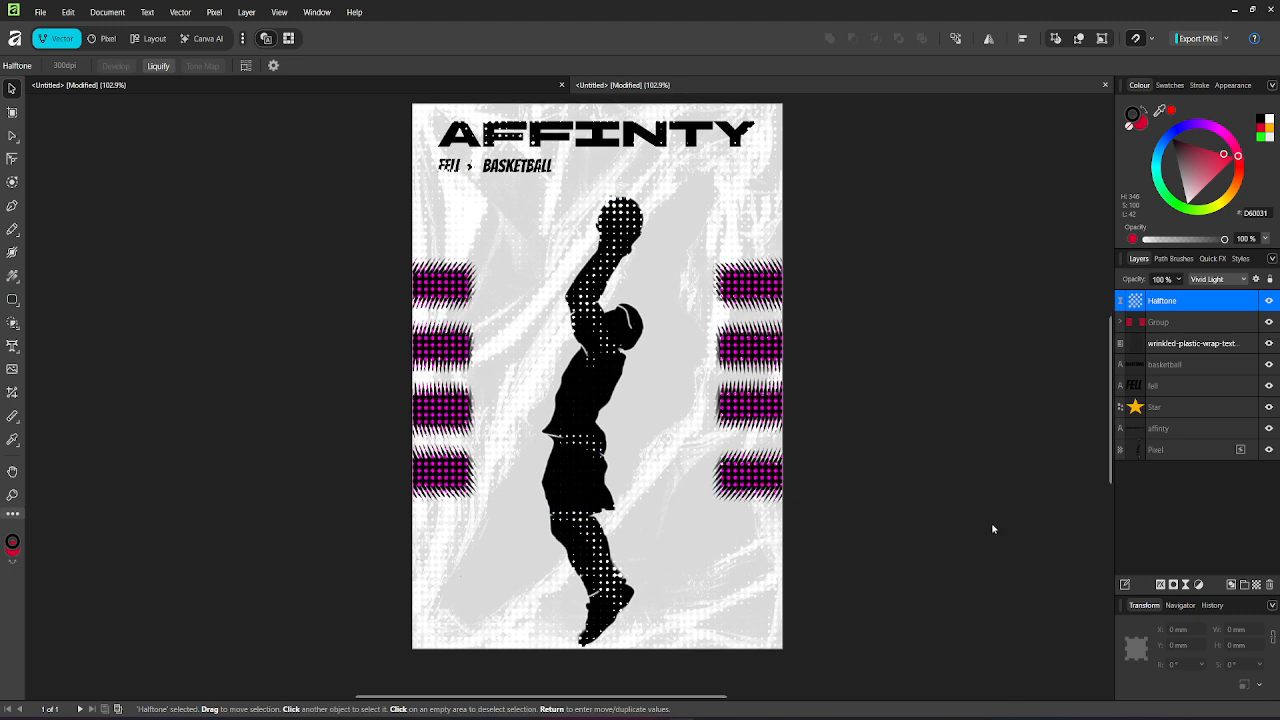